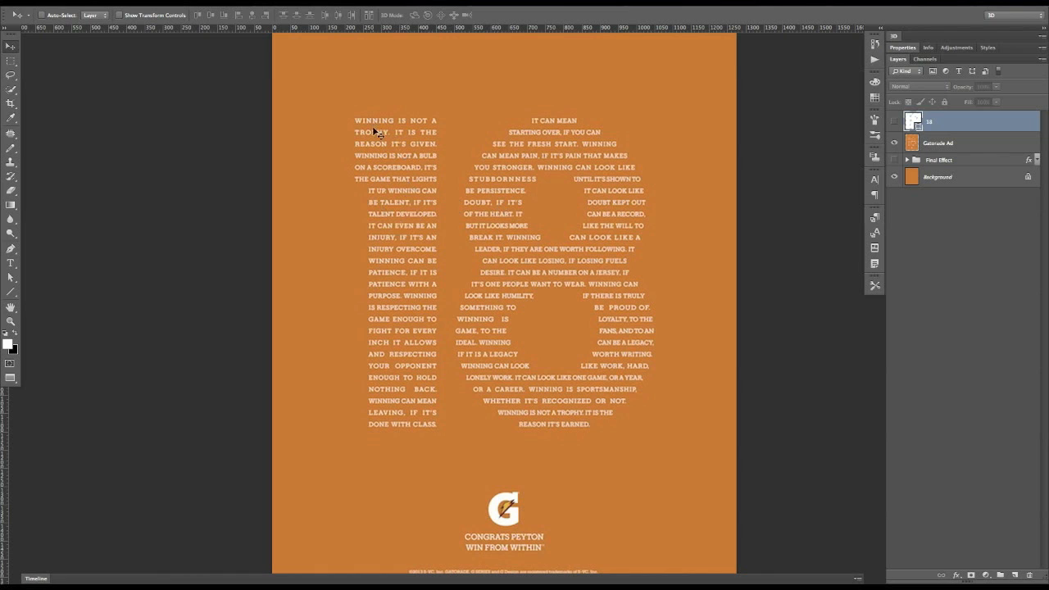
# - Add the text "18" on the canvas in Rockwell Regular at 400 pt
pyautogui.press('t')
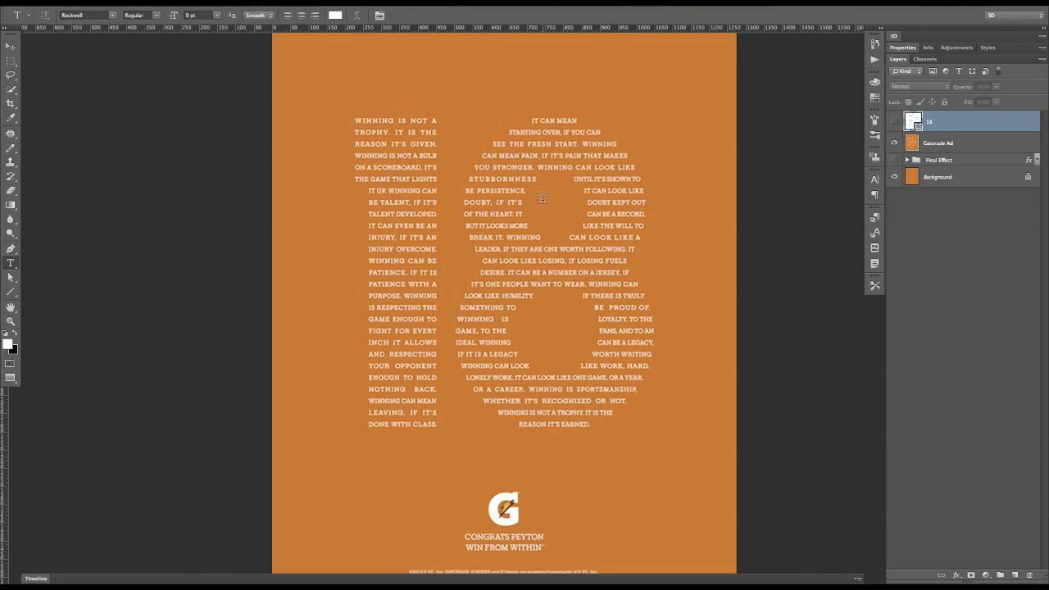
pyautogui.click(450, 221)
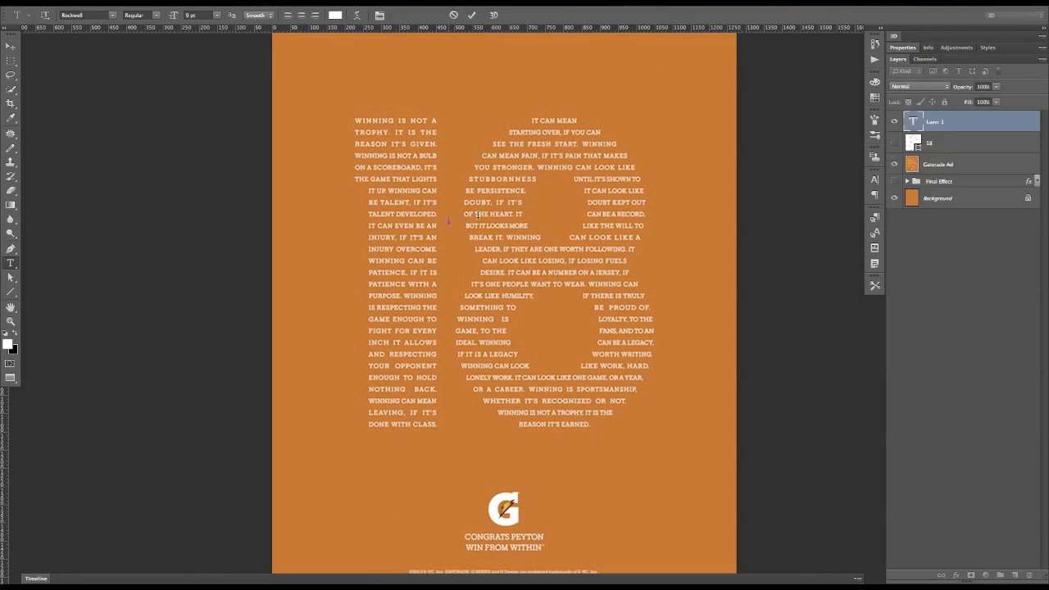
pyautogui.write('18')
pyautogui.hotkey('ctrl', 'a')
pyautogui.click(195, 14)
pyautogui.write('400')
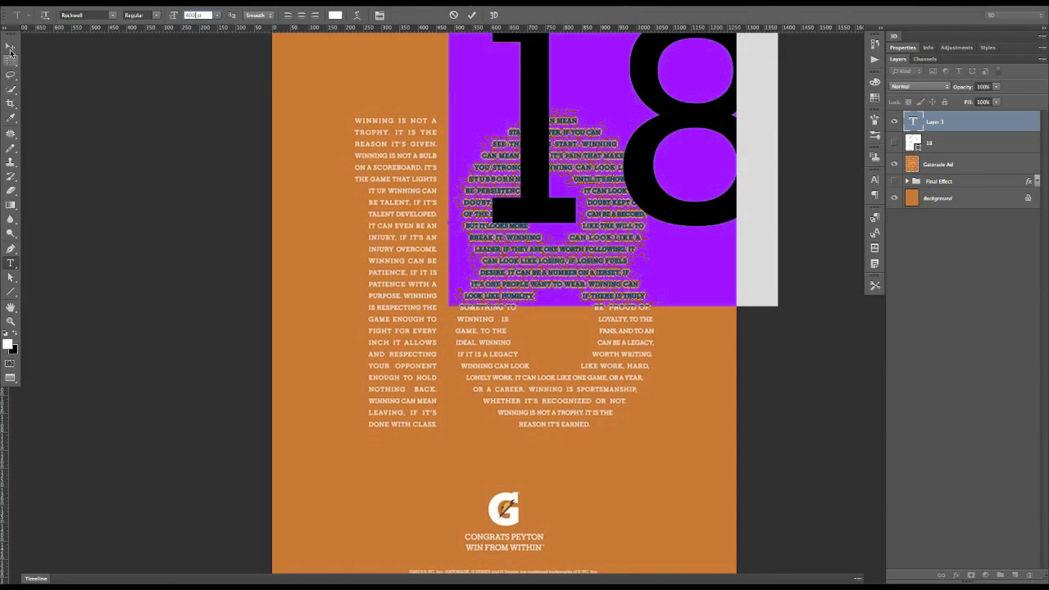
# - Position the 18 text over the ad's numerals formed from lines of type
pyautogui.click(11, 47)
pyautogui.moveTo(661, 118); pyautogui.dragTo(538, 271)
pyautogui.press('Right')
pyautogui.press('Right')
pyautogui.press('Right')
pyautogui.press('Right')
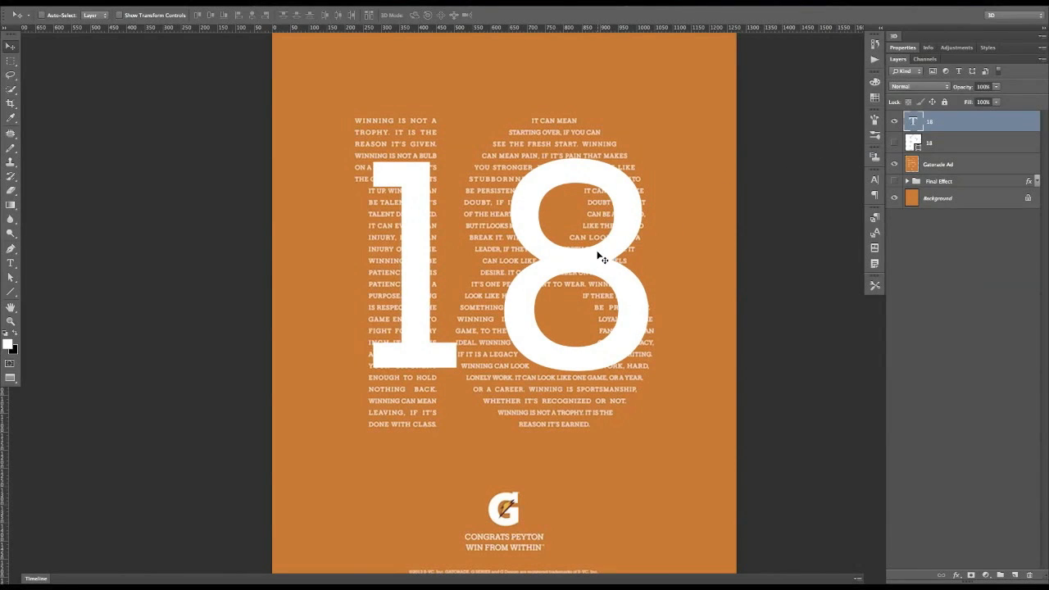
pyautogui.hotkey('shift', 'Left')
pyautogui.hotkey('shift', 'Left')
pyautogui.hotkey('shift', 'Left')
pyautogui.hotkey('shift', 'Left')
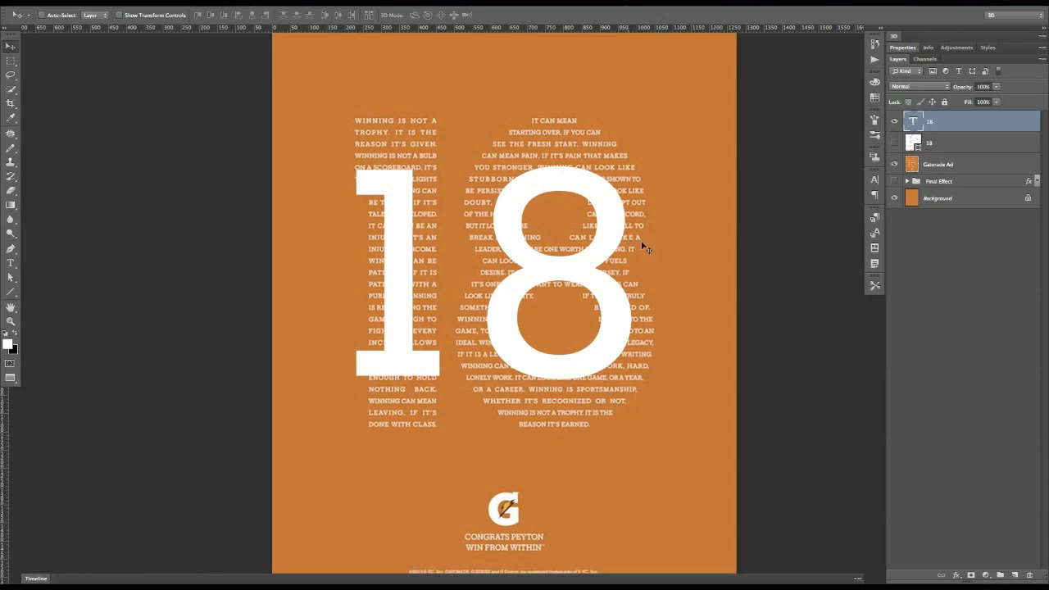
# - Convert the 18 text layer to a shape and reshape the inner contour of the 8's upper loop by its anchor points
pyautogui.rightClick(942, 129)
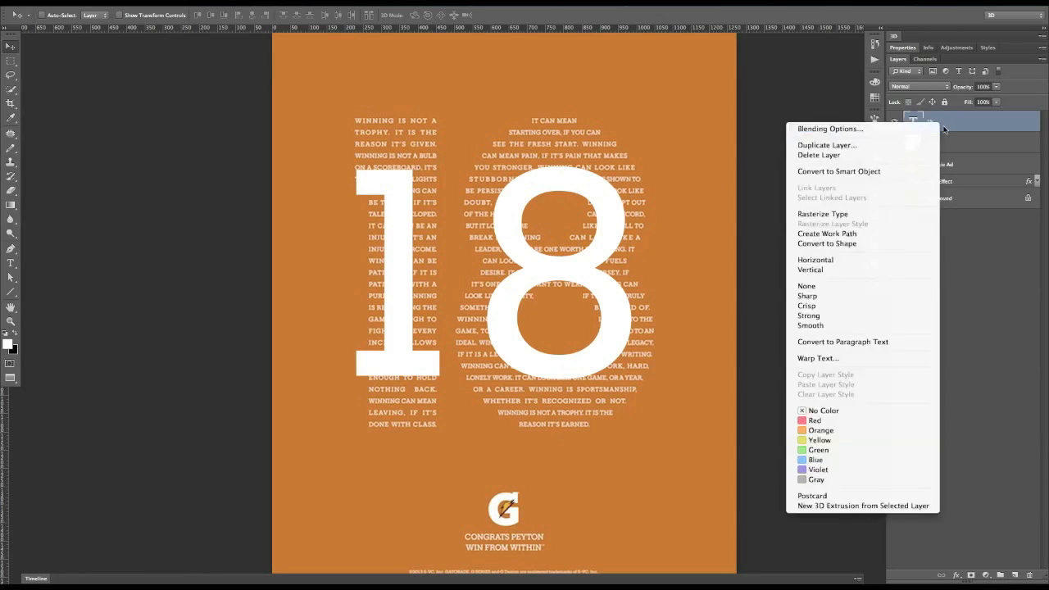
pyautogui.click(848, 244)
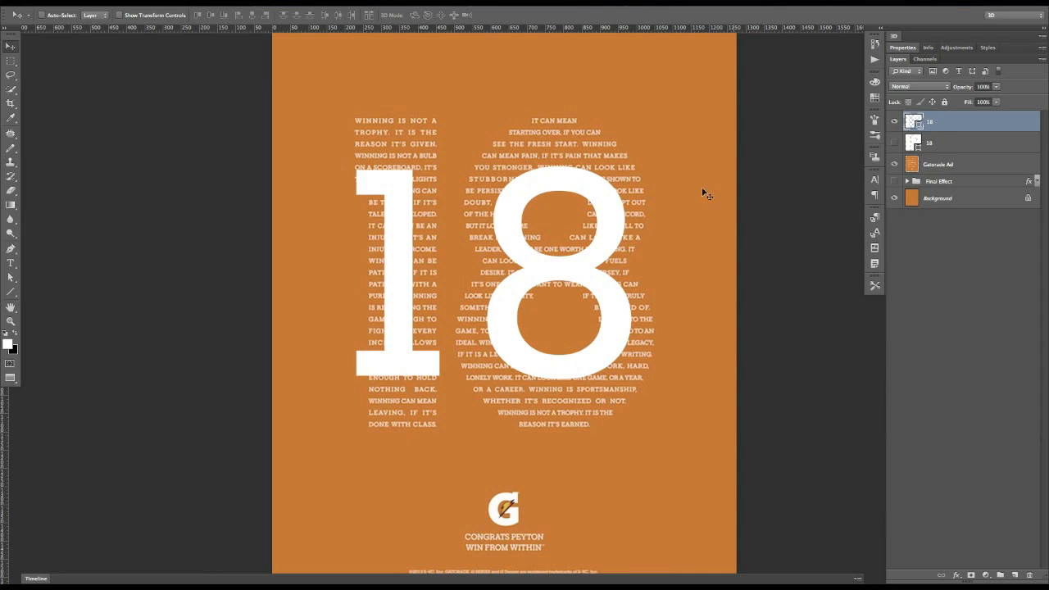
pyautogui.press('a')
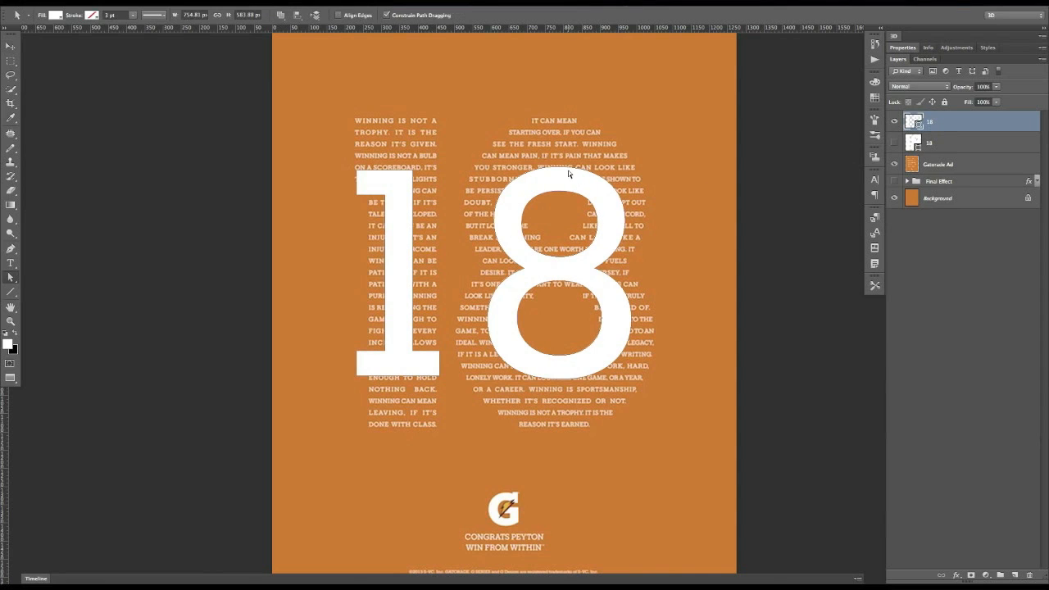
pyautogui.click(560, 170)
pyautogui.moveTo(559, 191); pyautogui.dragTo(541, 218)
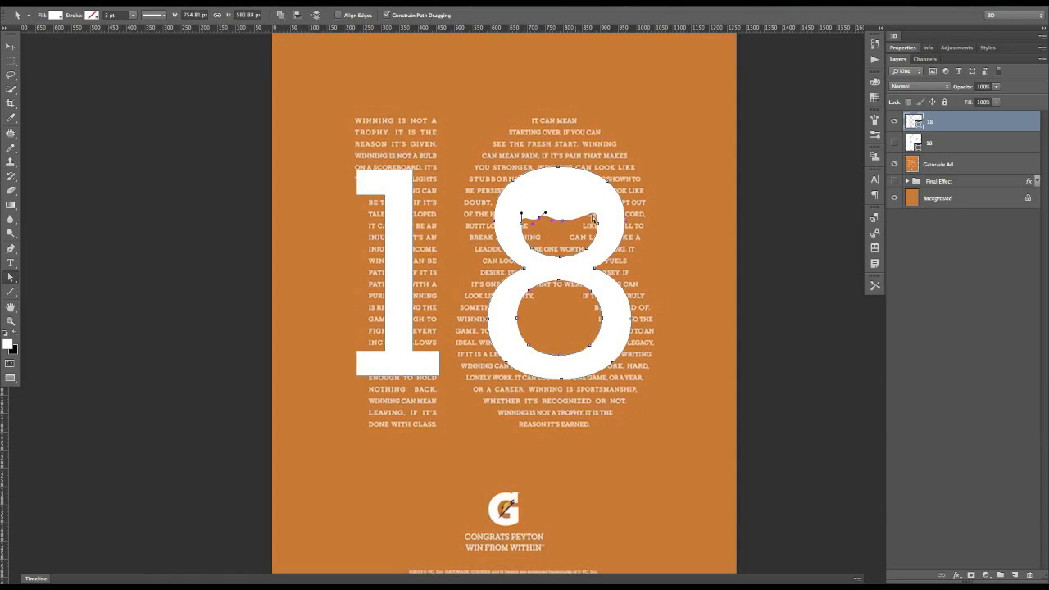
pyautogui.moveTo(562, 219)
pyautogui.mouseDown()
pyautogui.moveTo(563, 209)
pyautogui.moveTo(543, 218)
pyautogui.mouseUp()
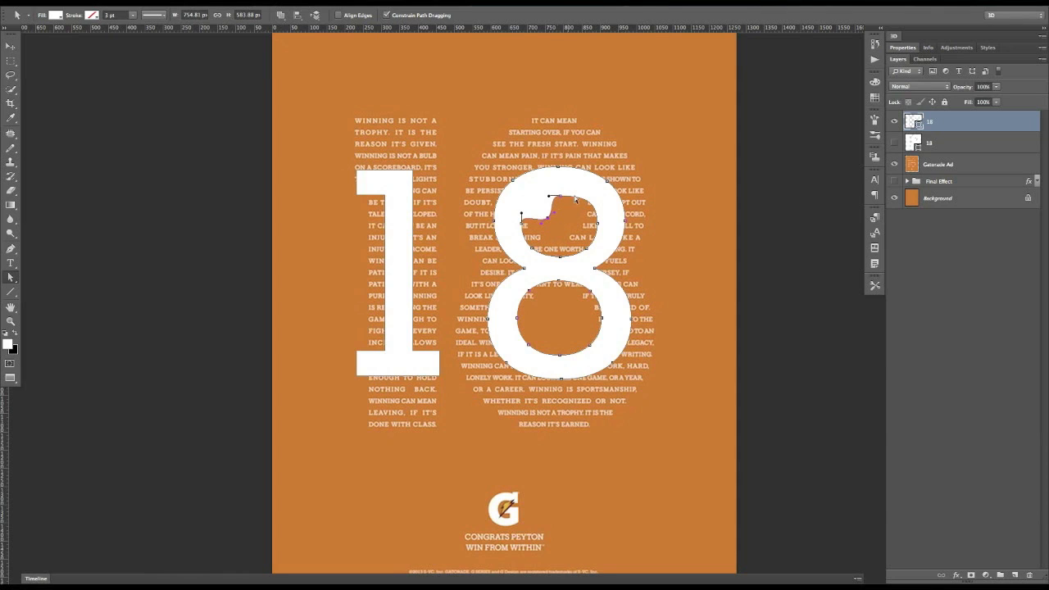
# - Delete the reshaped Rockwell 18 layer and show the prepared 18 shape layer above the Gatorade Ad layer
pyautogui.click(606, 147)
pyautogui.moveTo(942, 144); pyautogui.dragTo(1029, 575)
pyautogui.click(894, 121)
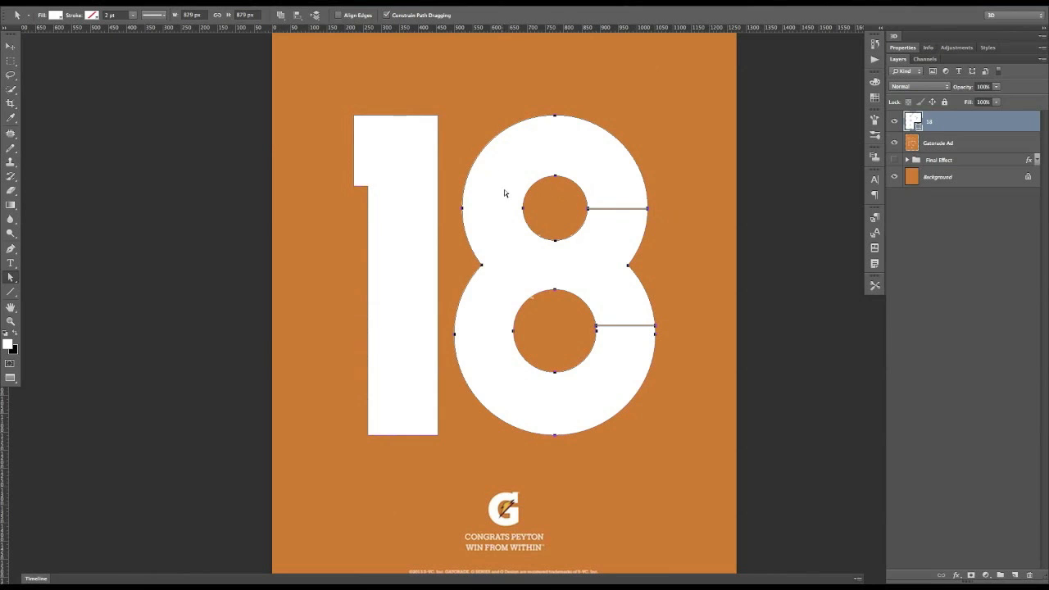
# - Try the 18 shape layer at 40% opacity and restore it to 100%
pyautogui.click(982, 86)
pyautogui.write('40')
pyautogui.press('Return')
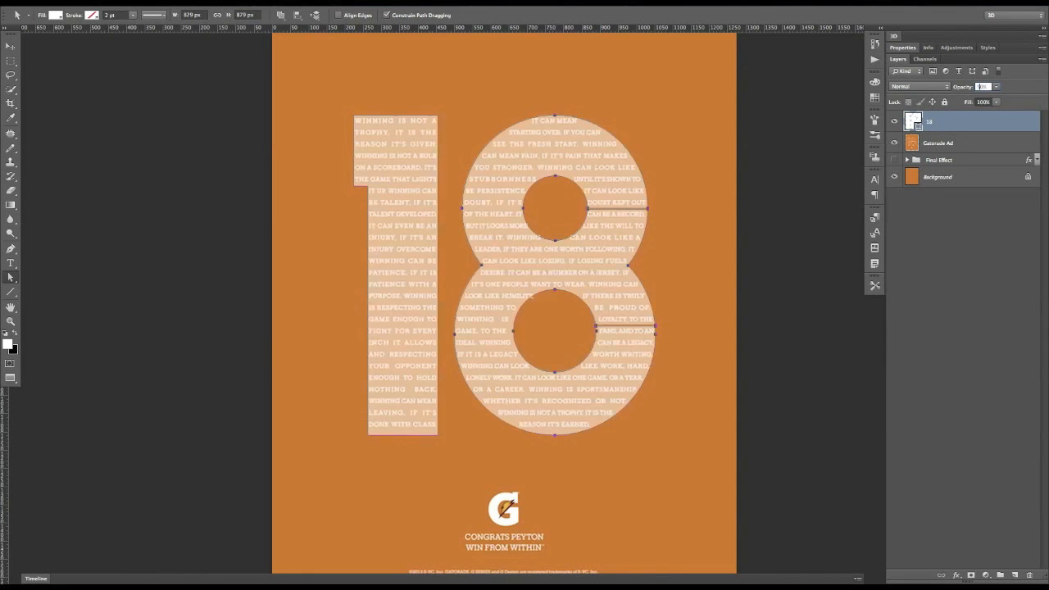
pyautogui.write('100')
pyautogui.press('Return')
pyautogui.click(613, 196)
pyautogui.press('Return')
# - Set the 18 shape layer's opacity to 50% and deselect its path
pyautogui.click(982, 86)
pyautogui.write('40')
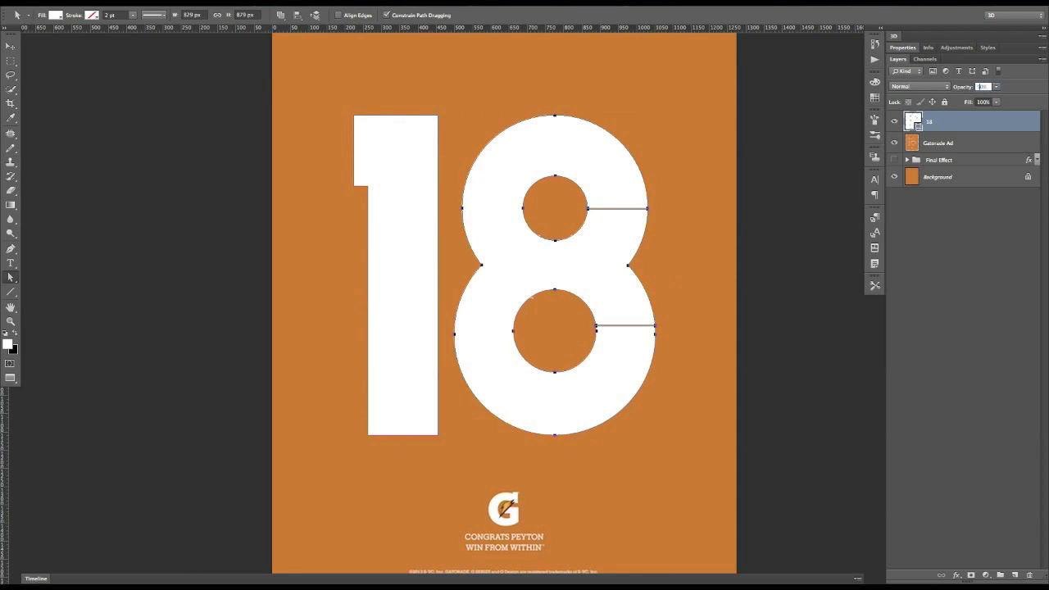
pyautogui.press('Return')
pyautogui.write('50')
pyautogui.press('Return')
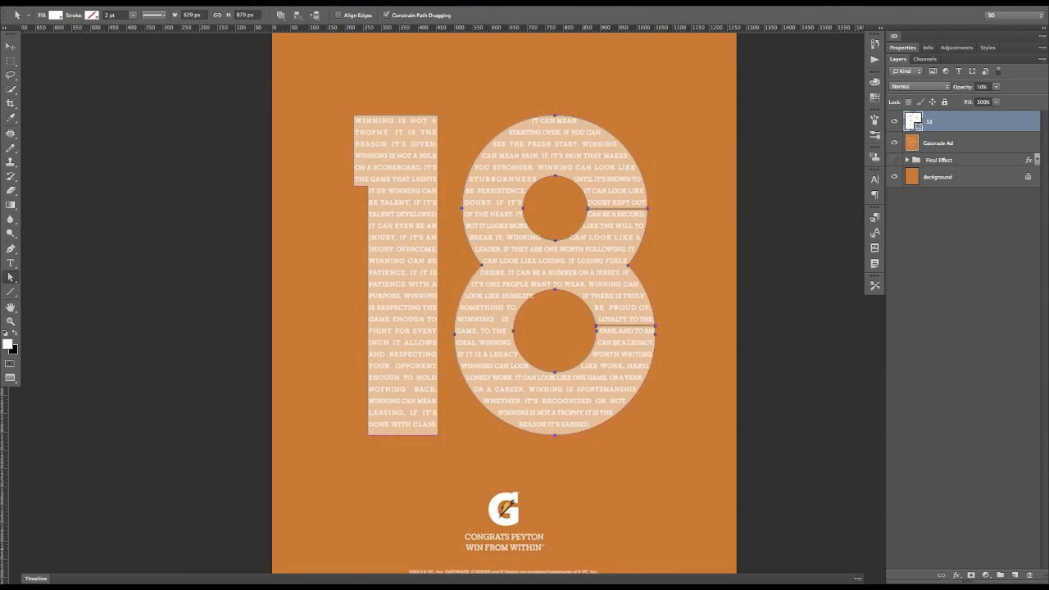
pyautogui.click(676, 253)
# - Subtract a thin horizontal line of 2 px weight across the 8's upper loop, below the line "CAN BE A RECORD,", with the Line tool
pyautogui.hotkey('ctrl', '+')
pyautogui.hotkey('ctrl', '+')
pyautogui.hotkey('ctrl', '+')
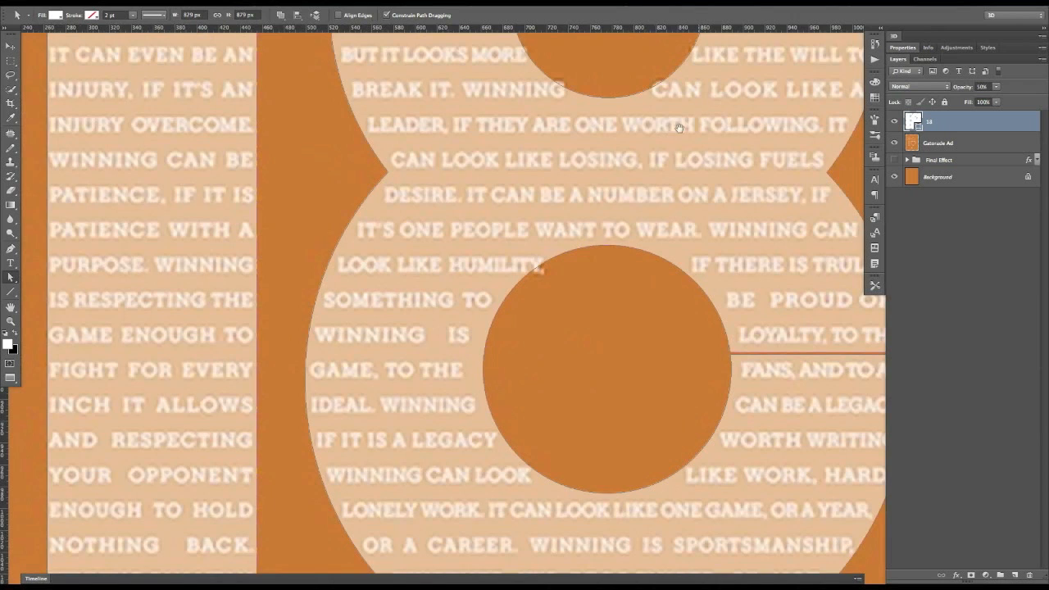
pyautogui.moveTo(679, 128); pyautogui.dragTo(562, 257)
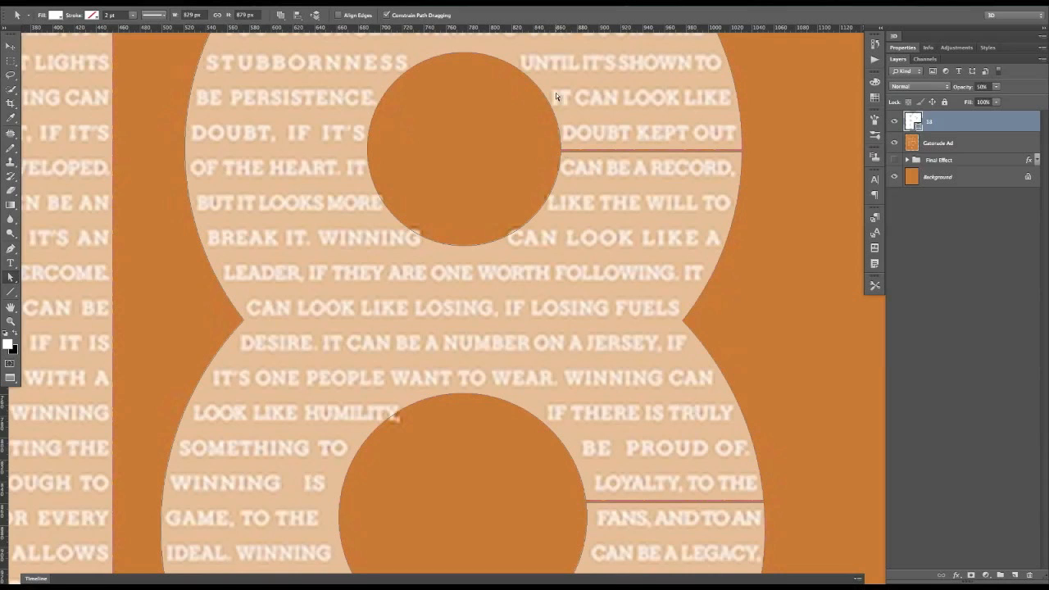
pyautogui.hotkey('ctrl', '0')
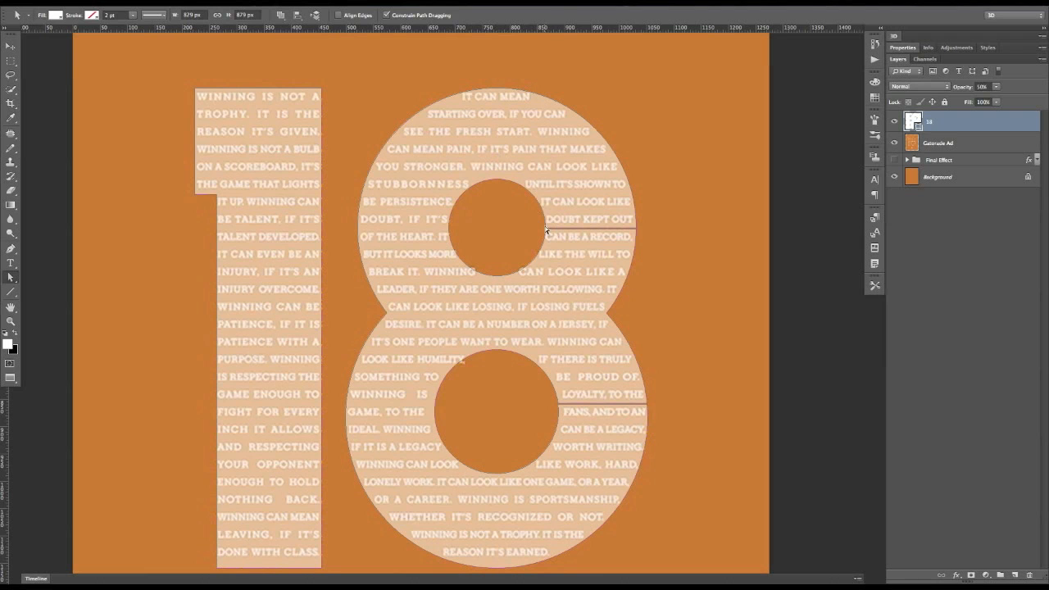
pyautogui.press('super+plus')
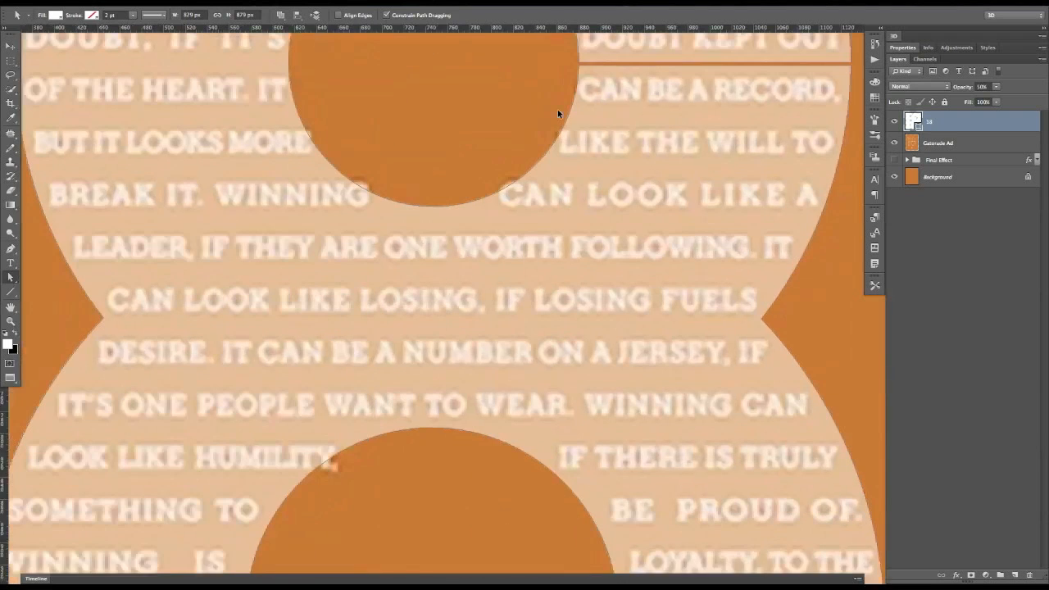
pyautogui.moveTo(644, 155); pyautogui.dragTo(591, 235)
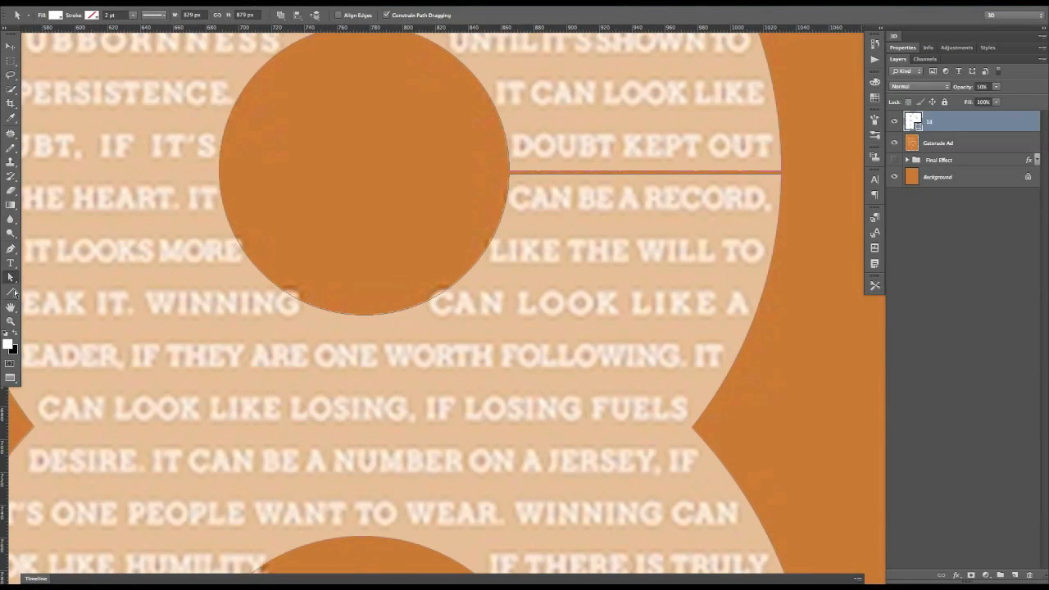
pyautogui.click(11, 292)
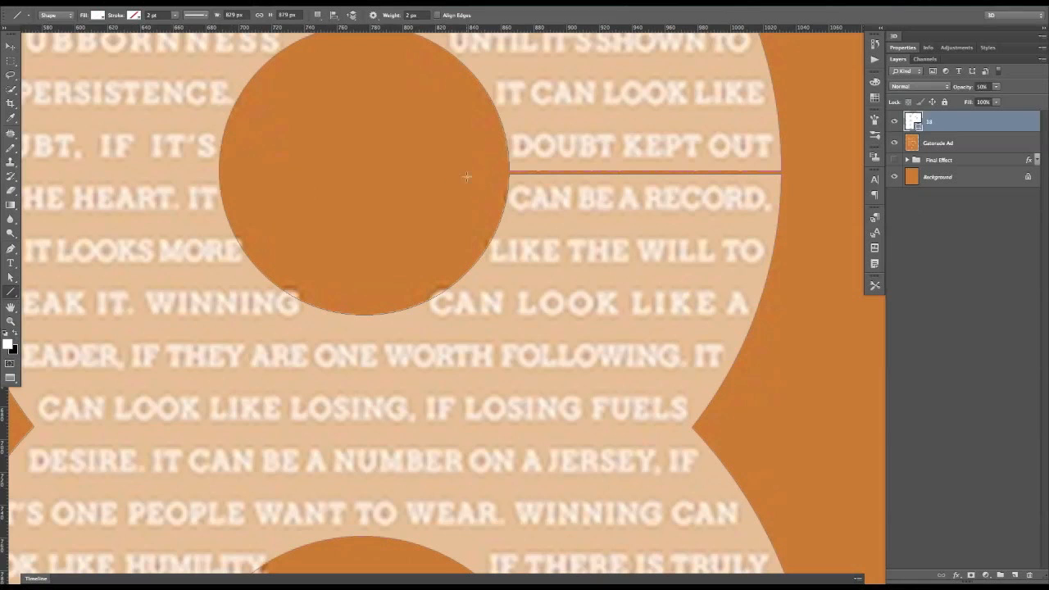
pyautogui.click(318, 16)
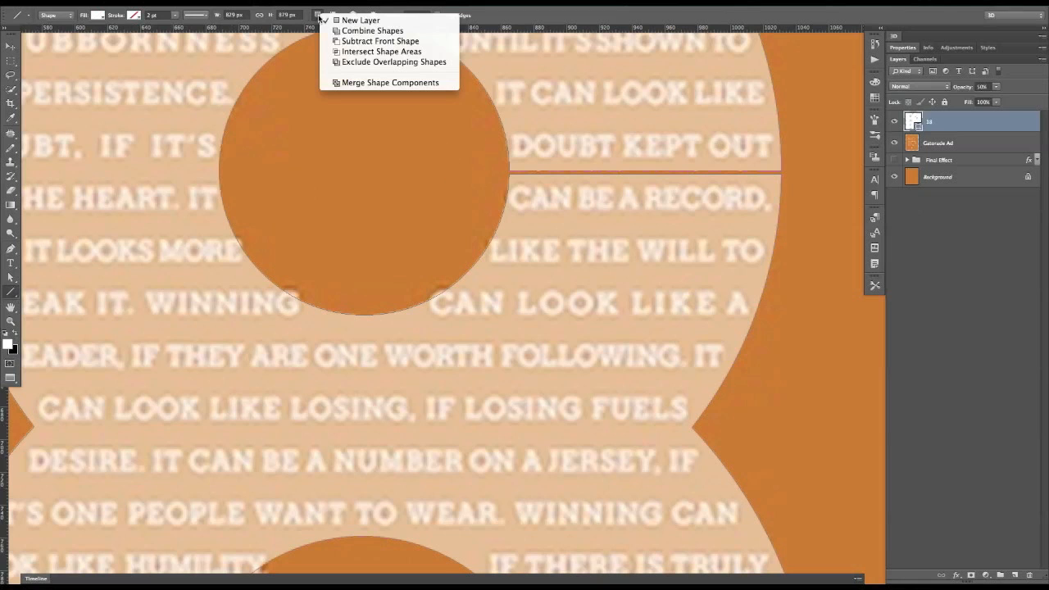
pyautogui.click(364, 42)
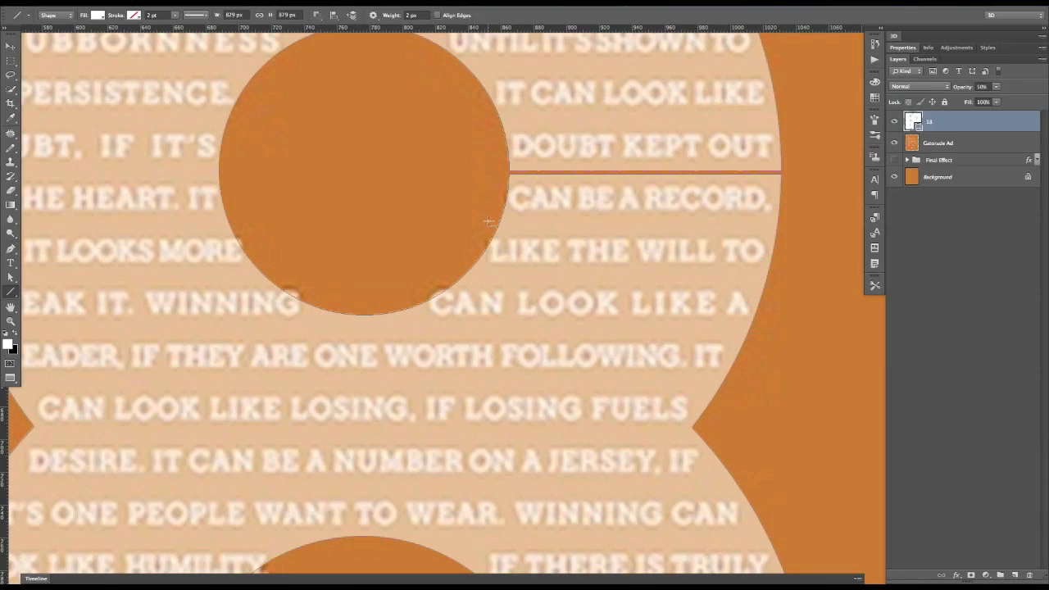
pyautogui.moveTo(487, 222); pyautogui.dragTo(813, 222)
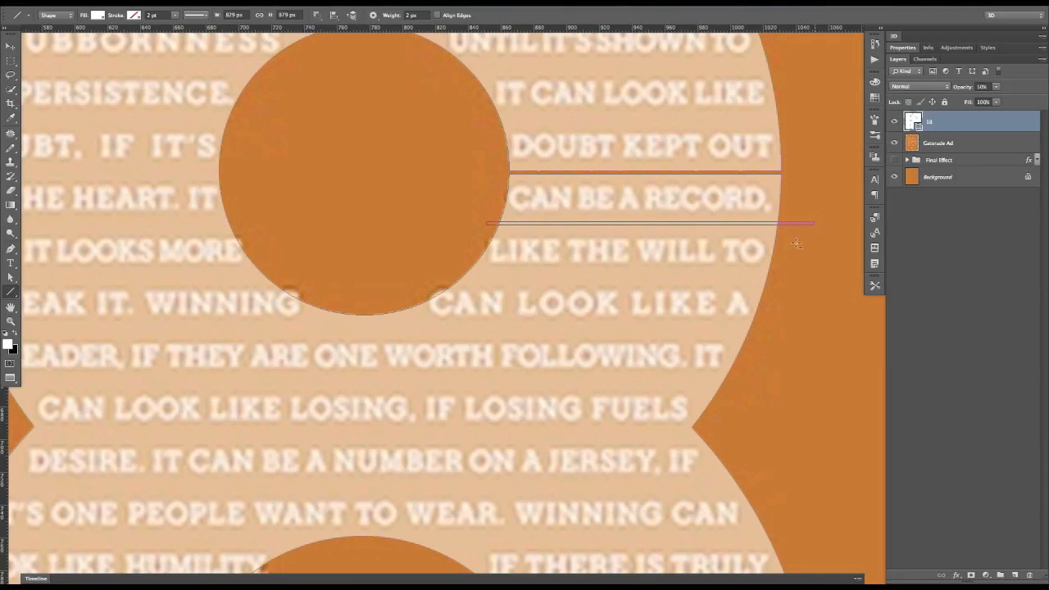
# - Delete the extra subtracted line below "CAN BE A RECORD," from the 8
pyautogui.press('a')
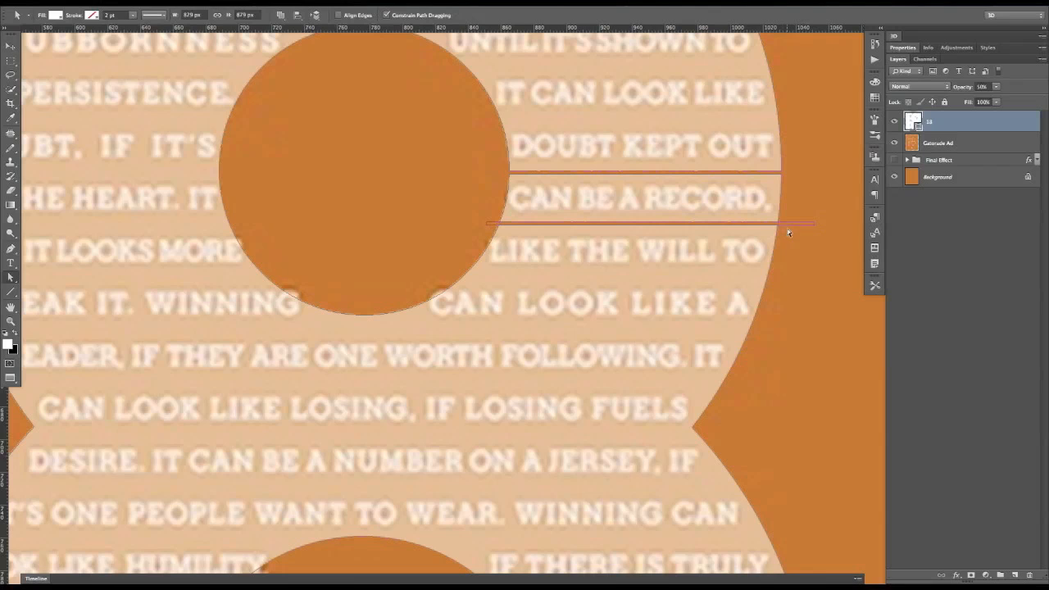
pyautogui.press('Delete')
pyautogui.hotkey('ctrl', '-')
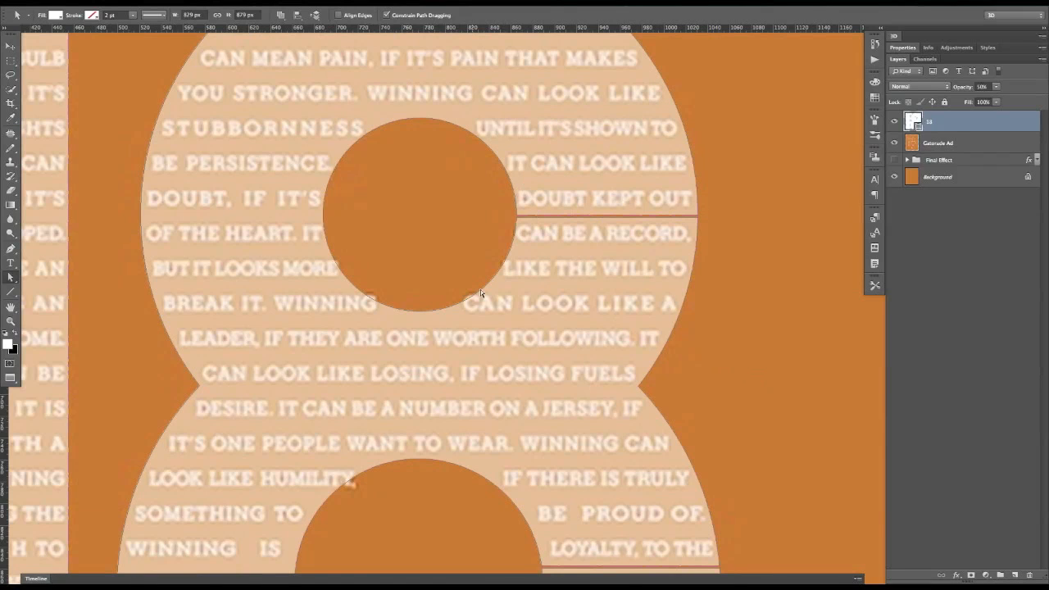
pyautogui.scroll(-5, 615, 415)
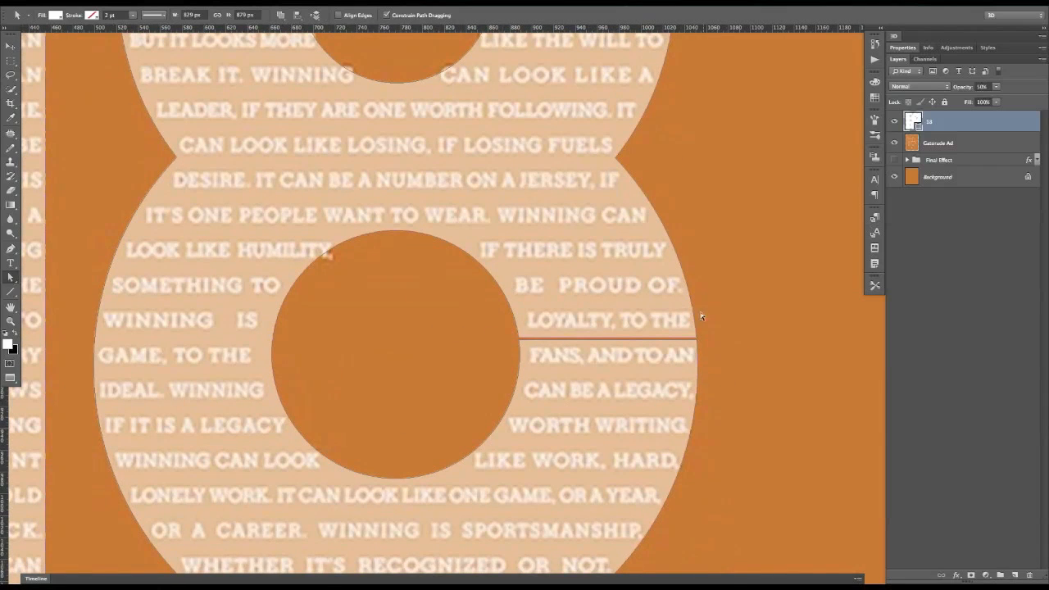
pyautogui.press('super+minus')
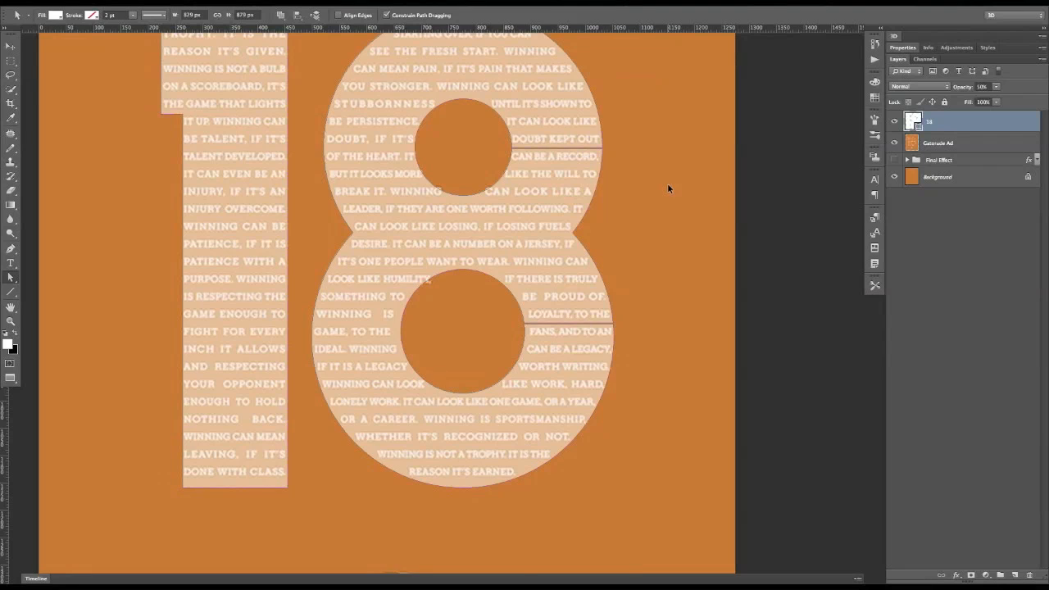
pyautogui.press('super+minus')
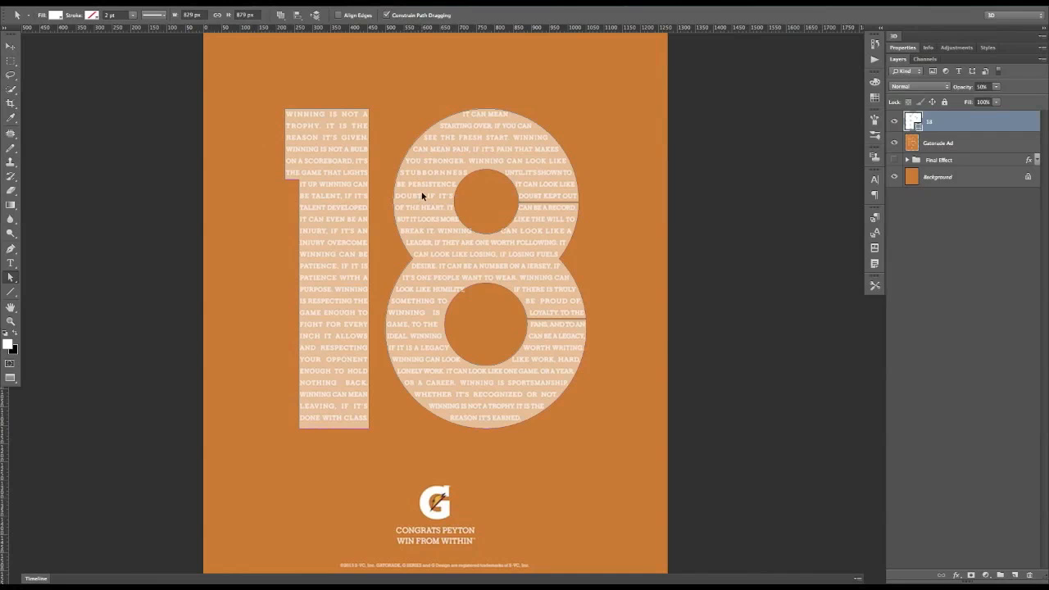
# - Switch to Pages, select the first text block from "Winning is not a" to "done with class.", and return to Photoshop
pyautogui.press('super+Tab')
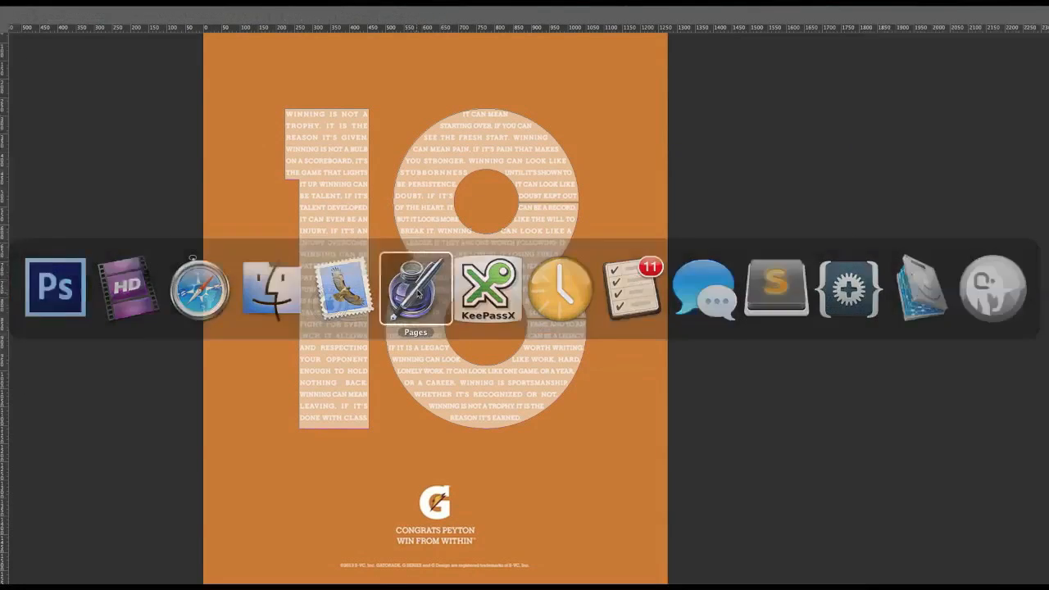
pyautogui.click(415, 289)
pyautogui.moveTo(955, 260); pyautogui.dragTo(890, 97)
pyautogui.moveTo(510, 140); pyautogui.dragTo(585, 427)
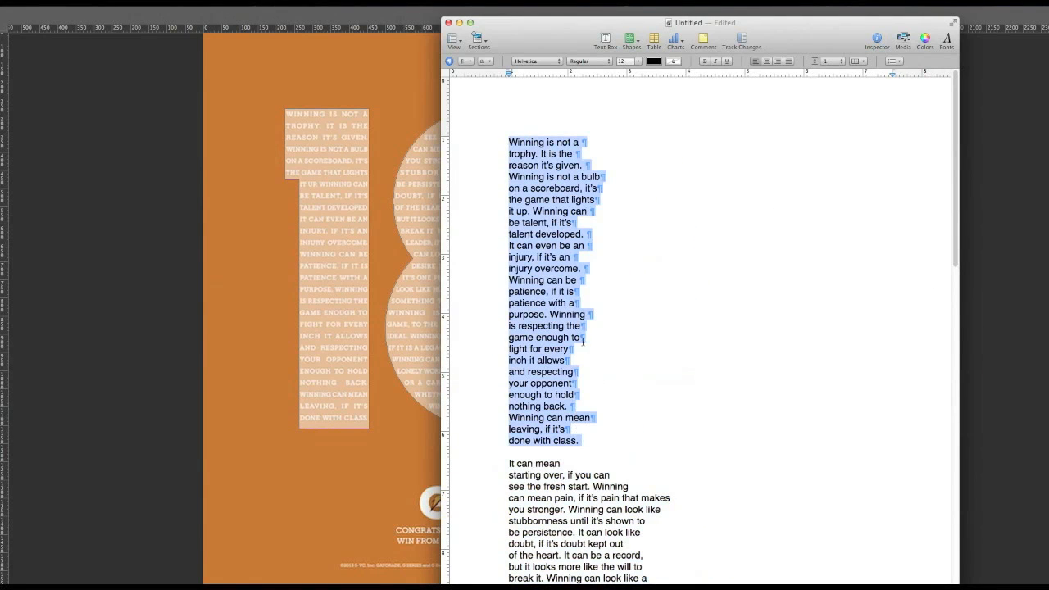
pyautogui.click(371, 90)
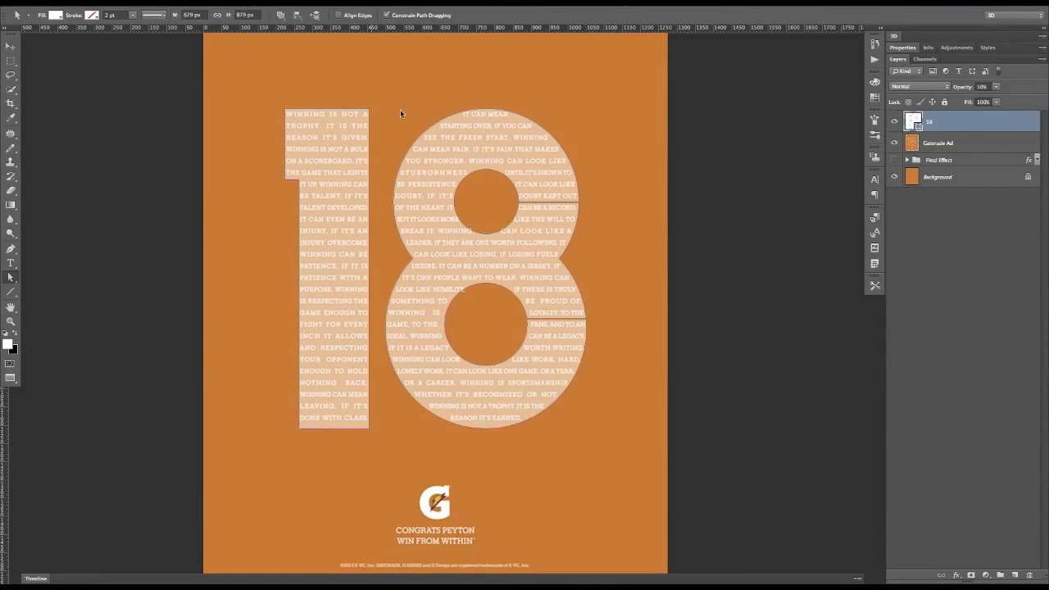
# - Hide the Gatorade Ad layer and start a new text area inside the outline of the 1
pyautogui.click(894, 143)
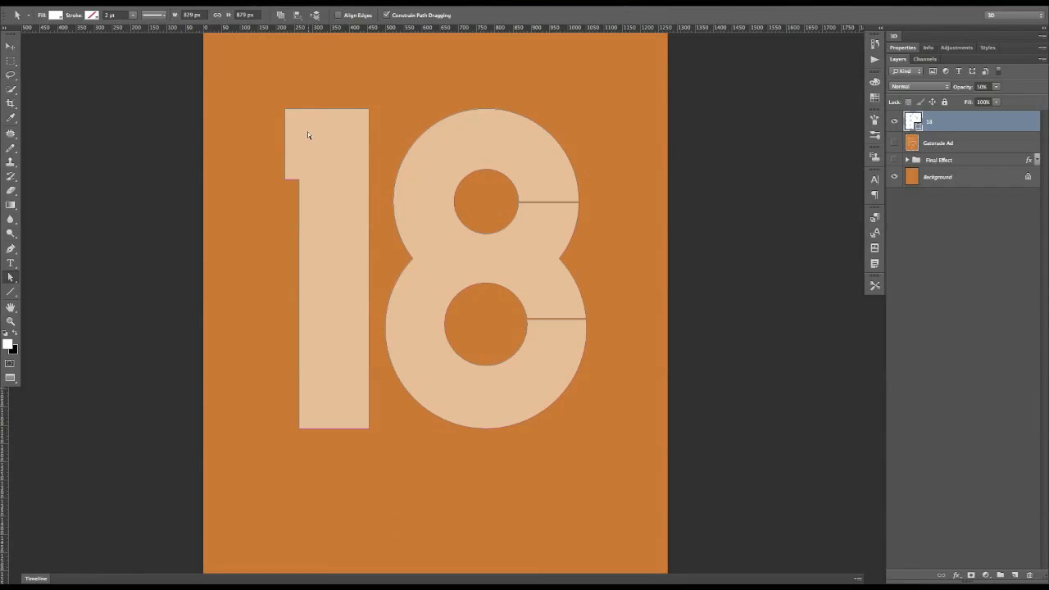
pyautogui.press('t')
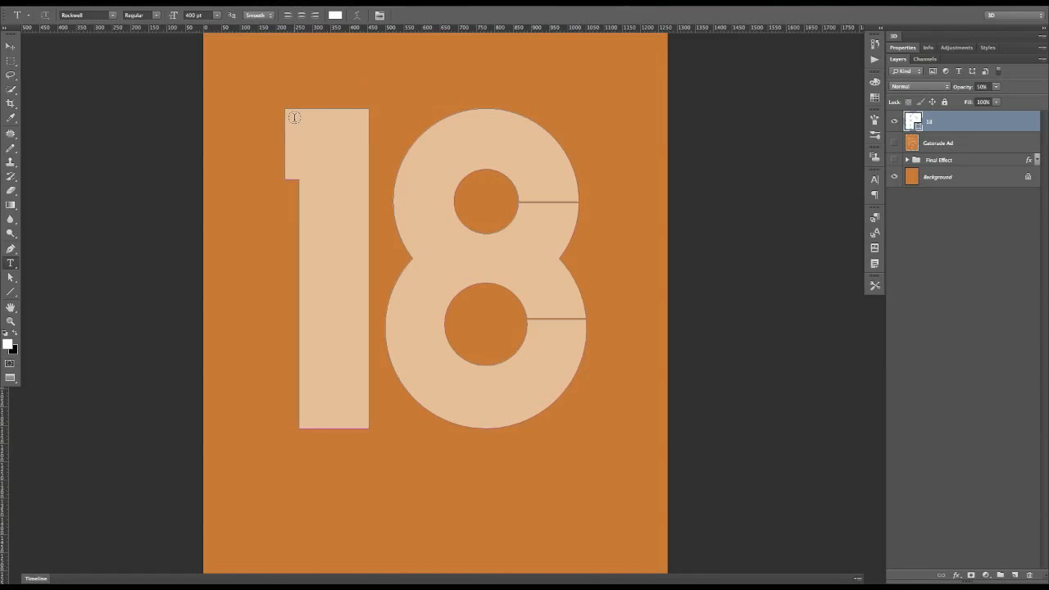
pyautogui.click(294, 159)
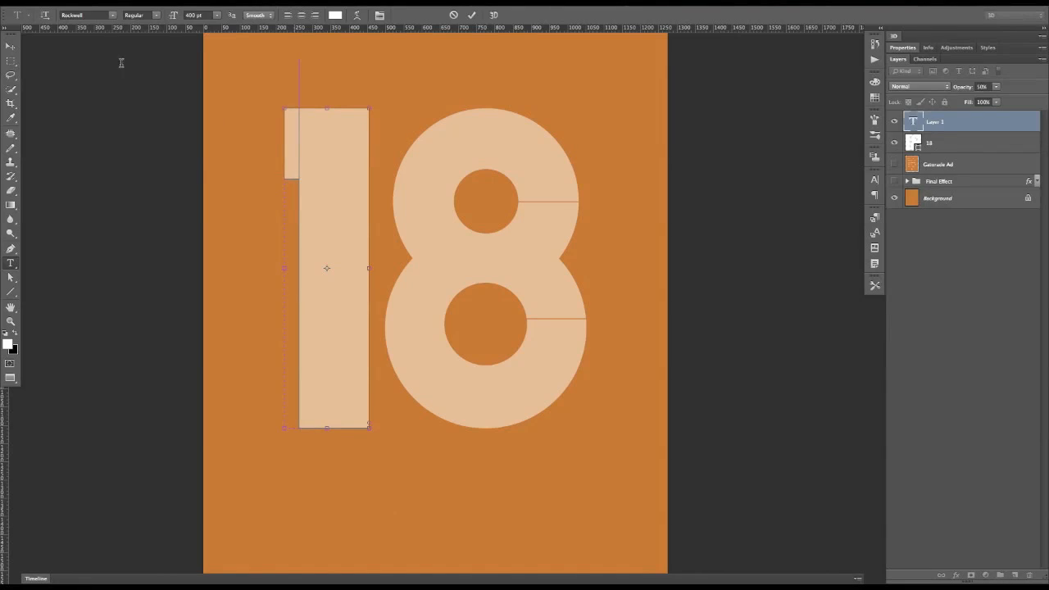
# - Set the font size to 9 pt, paste the copied text block into the 1 and commit the text
pyautogui.click(88, 15)
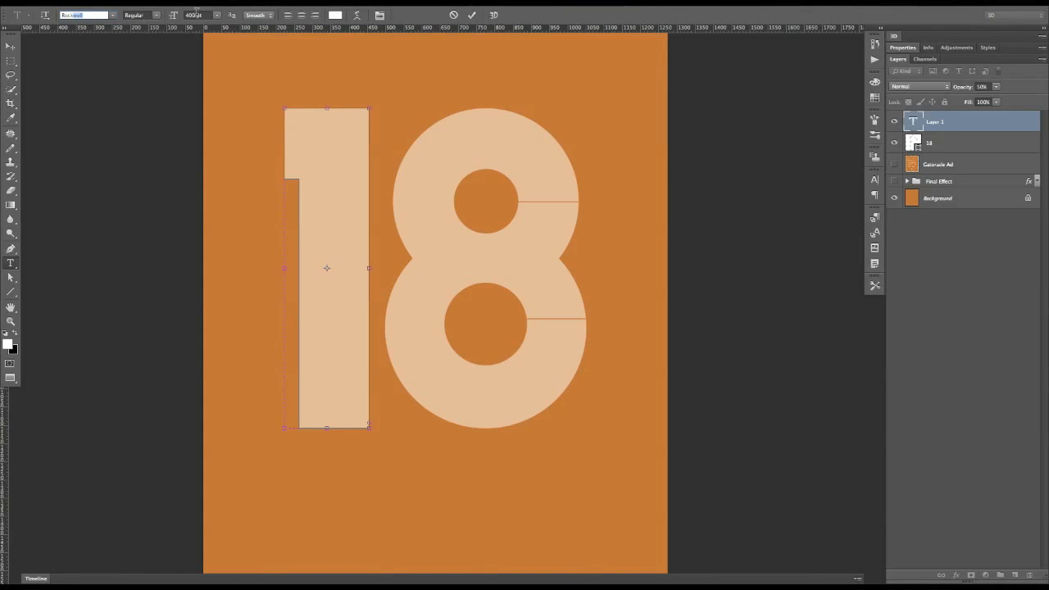
pyautogui.click(195, 14)
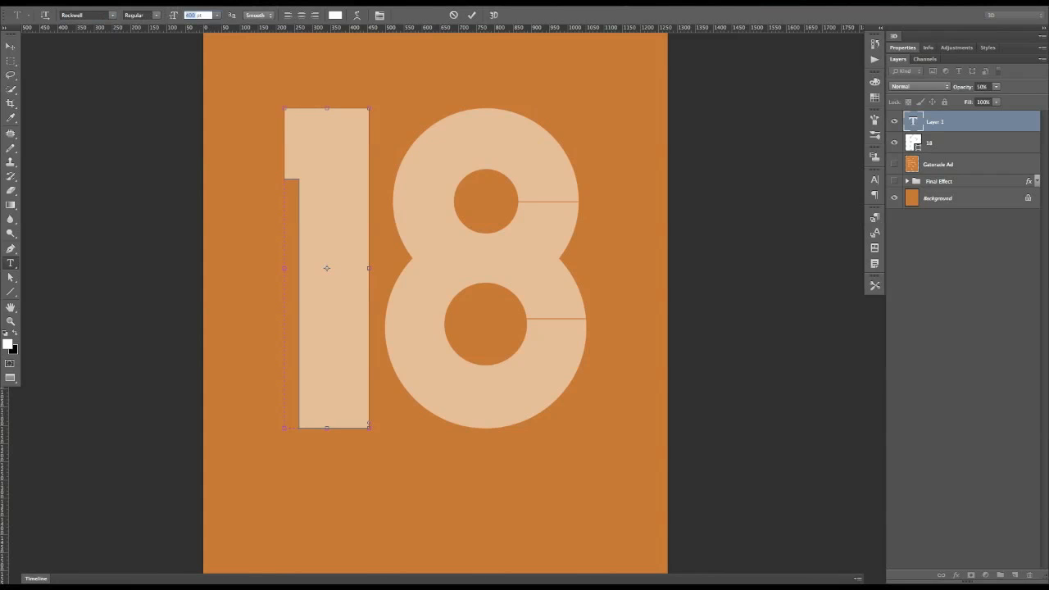
pyautogui.write('4')
pyautogui.press('Return')
pyautogui.click(344, 131)
pyautogui.hotkey('ctrl', 'v')
pyautogui.click(10, 46)
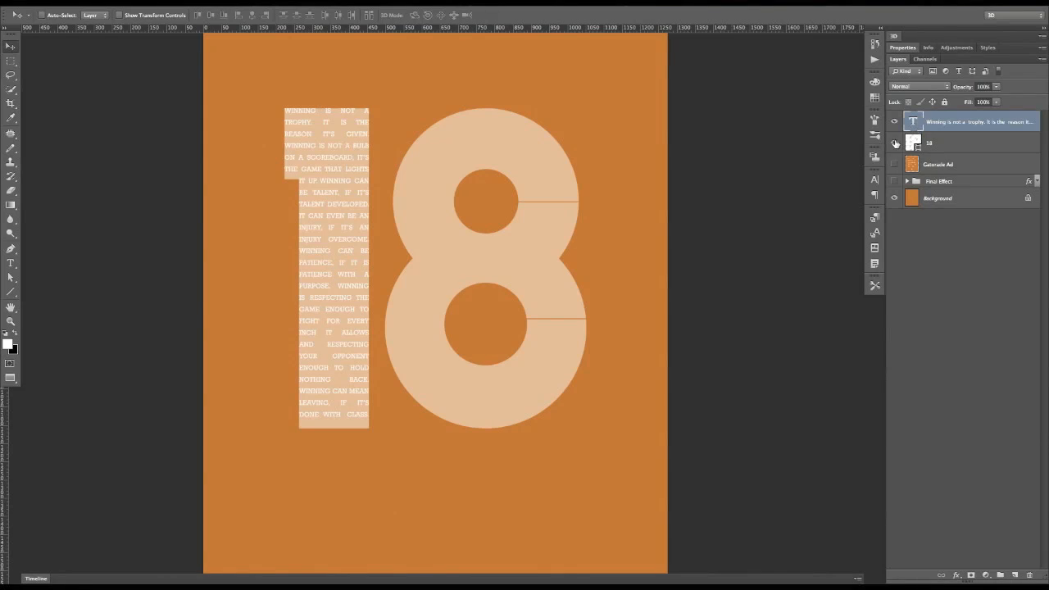
# - Hide the 18 shape layer and check the pasted text's frame in text editing
pyautogui.click(893, 142)
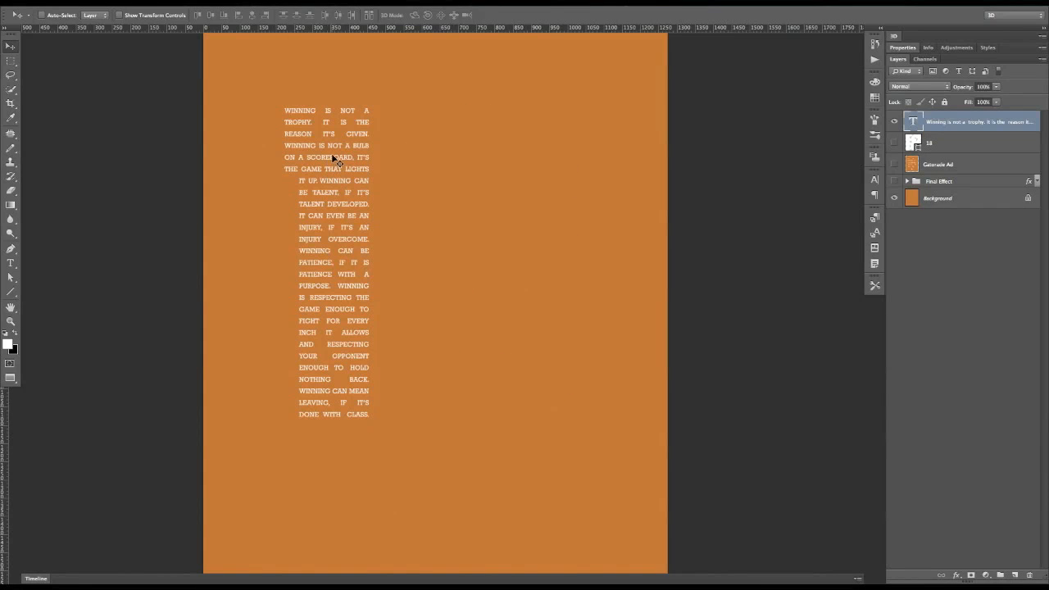
pyautogui.press('t')
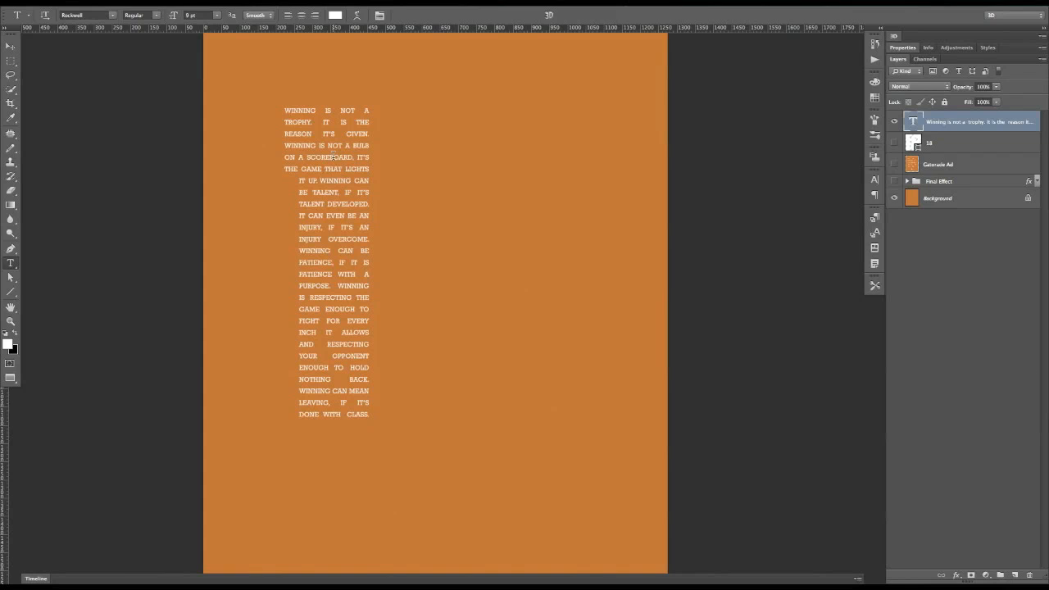
pyautogui.click(332, 156)
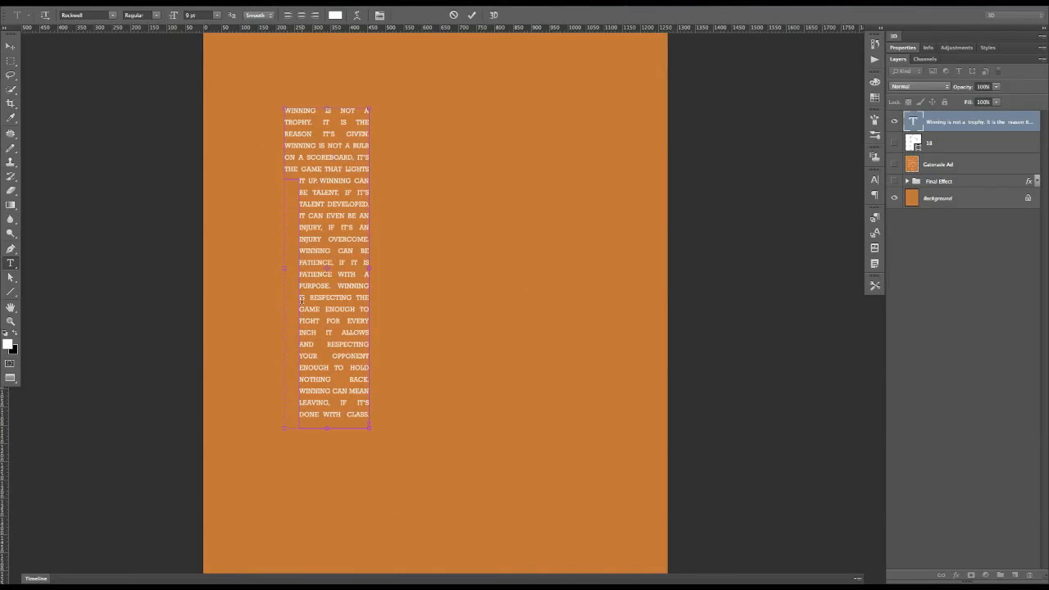
pyautogui.hotkey('ctrl', '+')
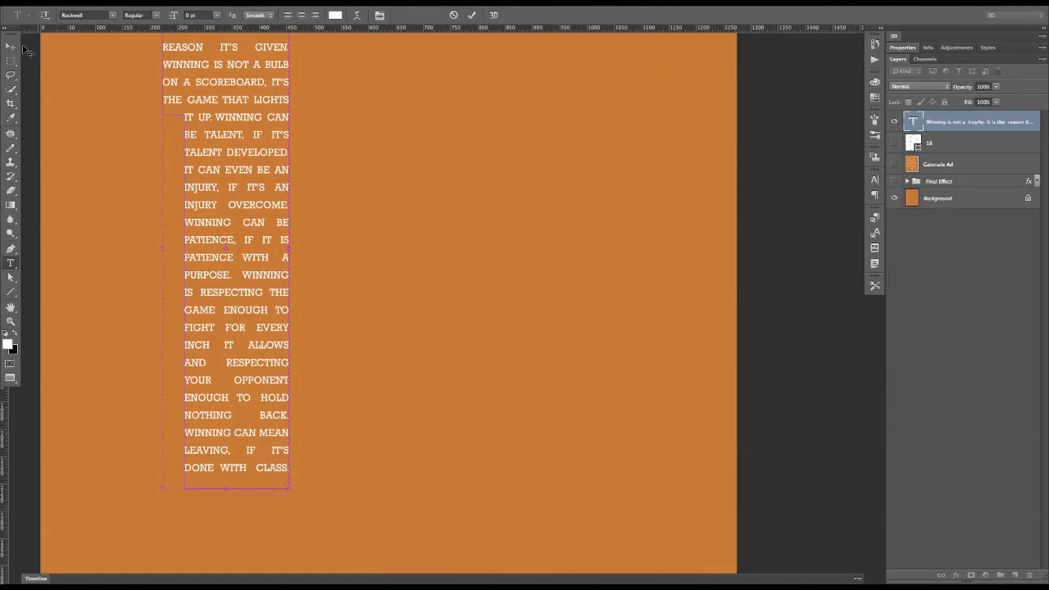
pyautogui.click(12, 46)
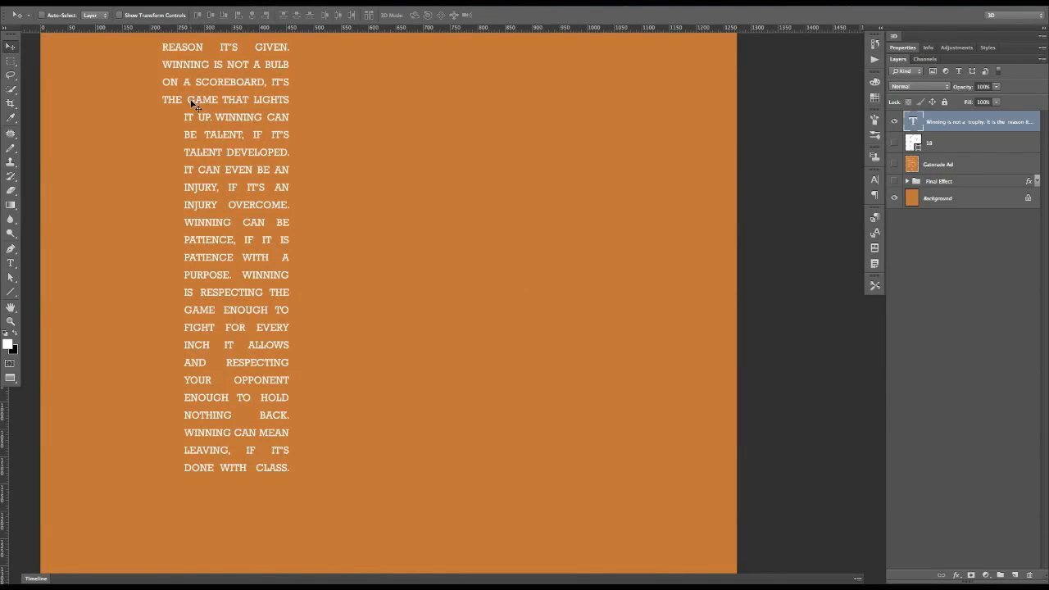
# - Nudge the frame path of the 1's text slightly down and to the right with the Path Selection tool
pyautogui.press('a')
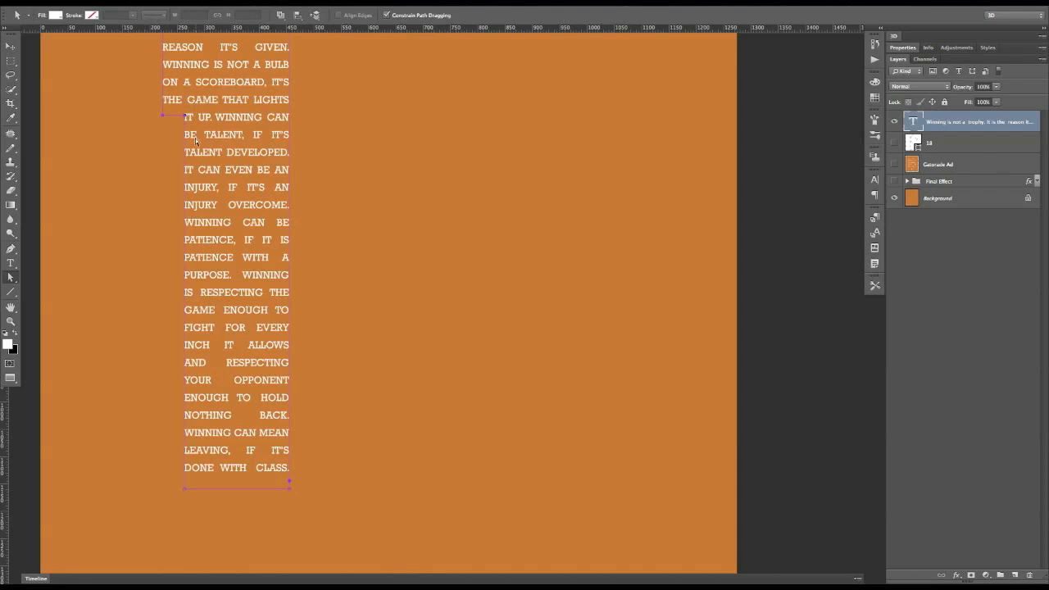
pyautogui.press('Down')
pyautogui.press('Right')
pyautogui.hotkey('shift', 'Up')
pyautogui.hotkey('ctrl', '-')
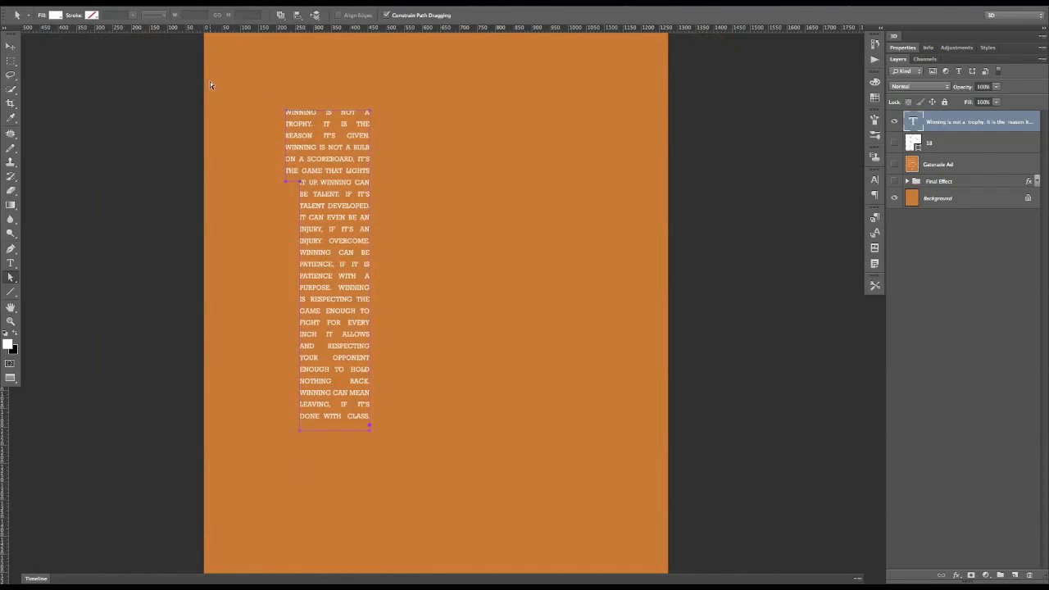
pyautogui.click(11, 46)
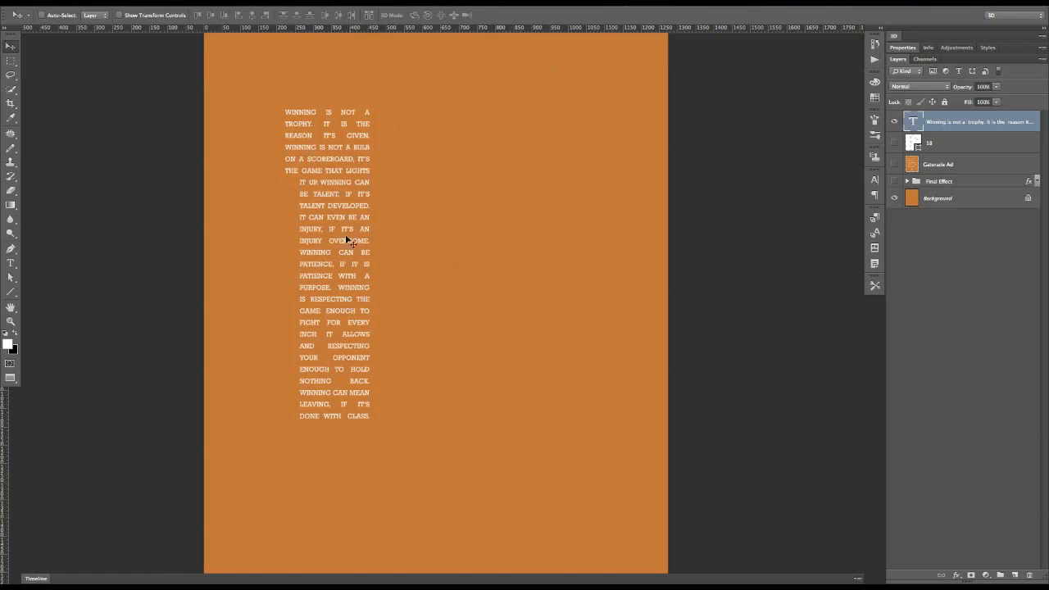
# - Try left alignment on all the text in the 1 and return it to full-width justified alignment
pyautogui.press('t')
pyautogui.click(347, 136)
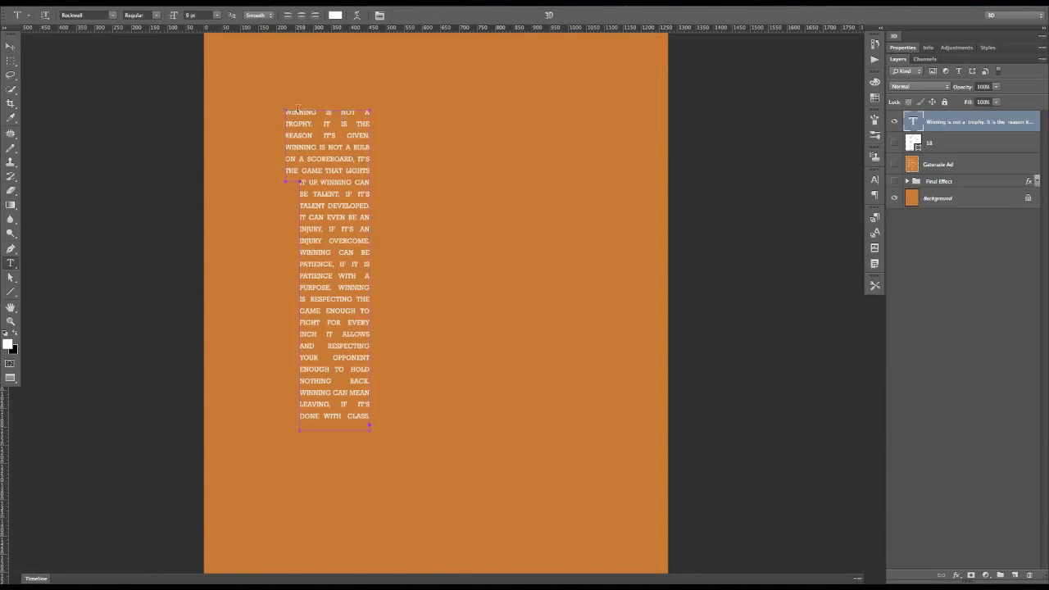
pyautogui.click(342, 146)
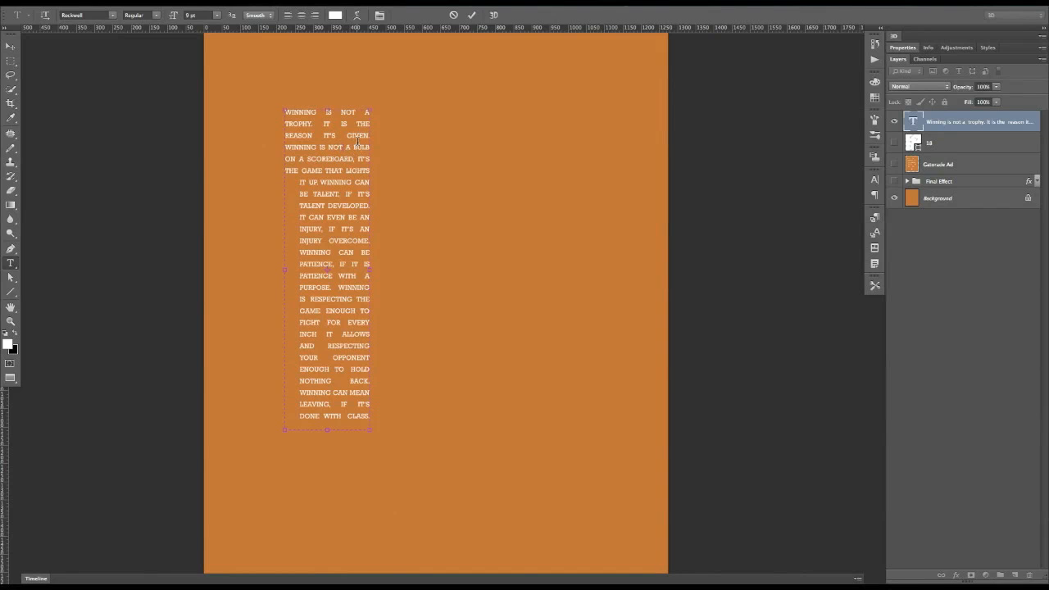
pyautogui.hotkey('ctrl', 'a')
pyautogui.click(289, 16)
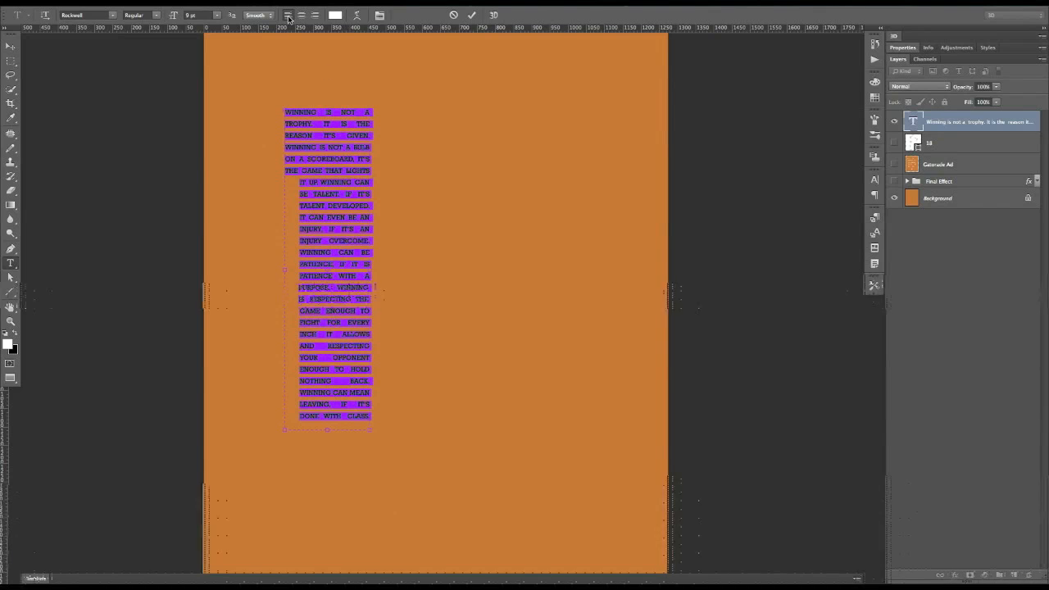
pyautogui.click(11, 46)
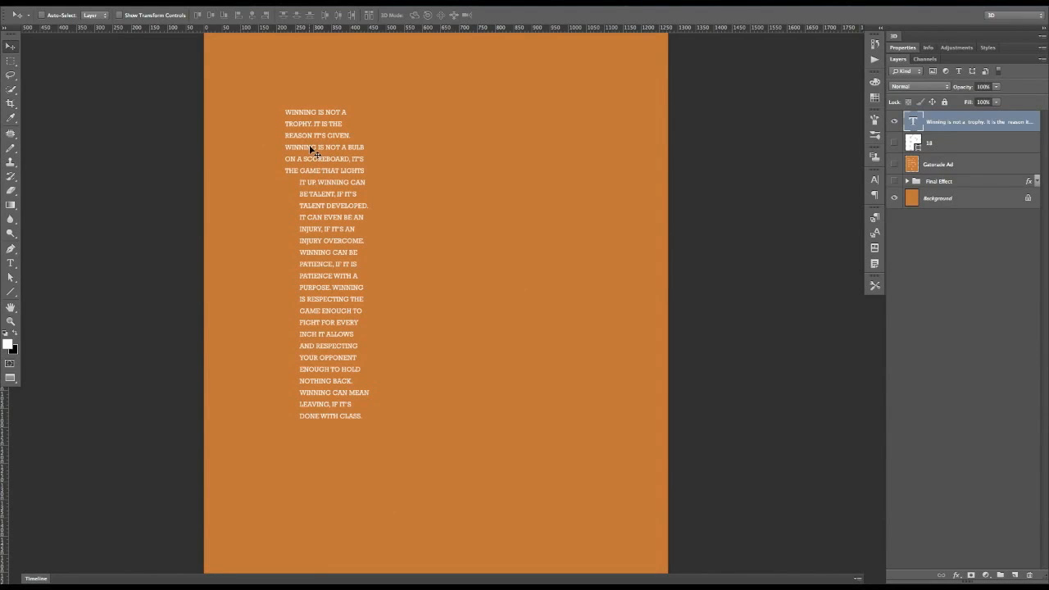
pyautogui.hotkey('ctrl', 'shift', 'j')
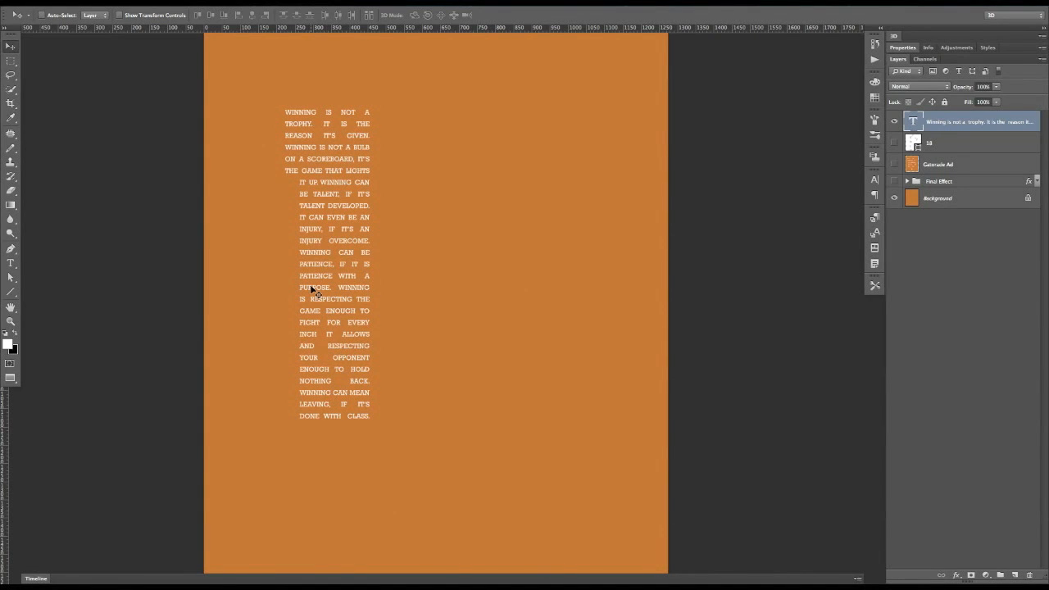
# - Increase the tracking of the first line, "WINNING IS NOT A", until its letters spread evenly across the width of the 1
pyautogui.press('super+plus')
pyautogui.moveTo(220, 144); pyautogui.dragTo(384, 260)
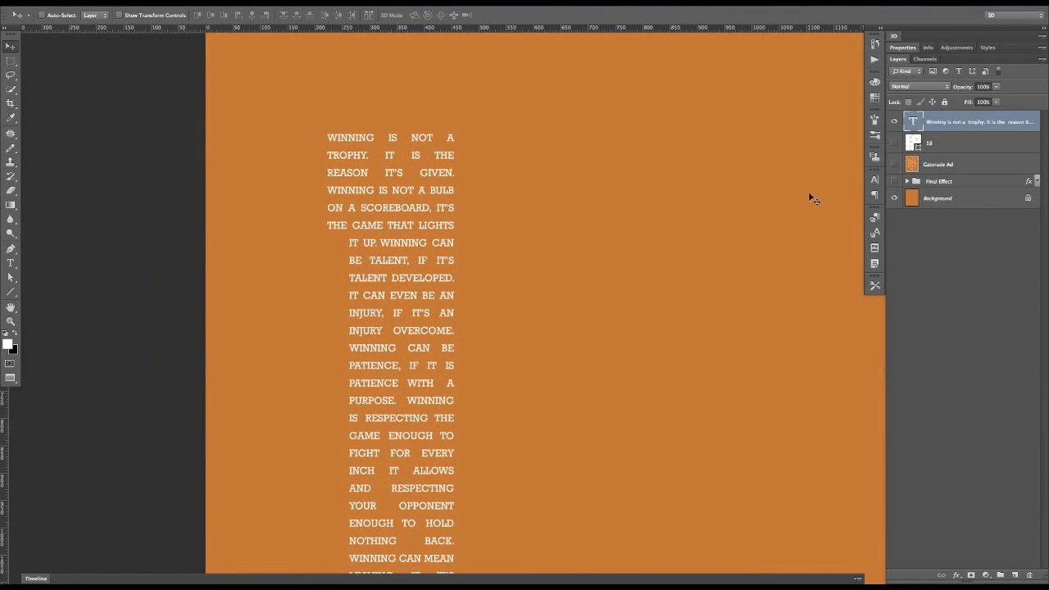
pyautogui.press('t')
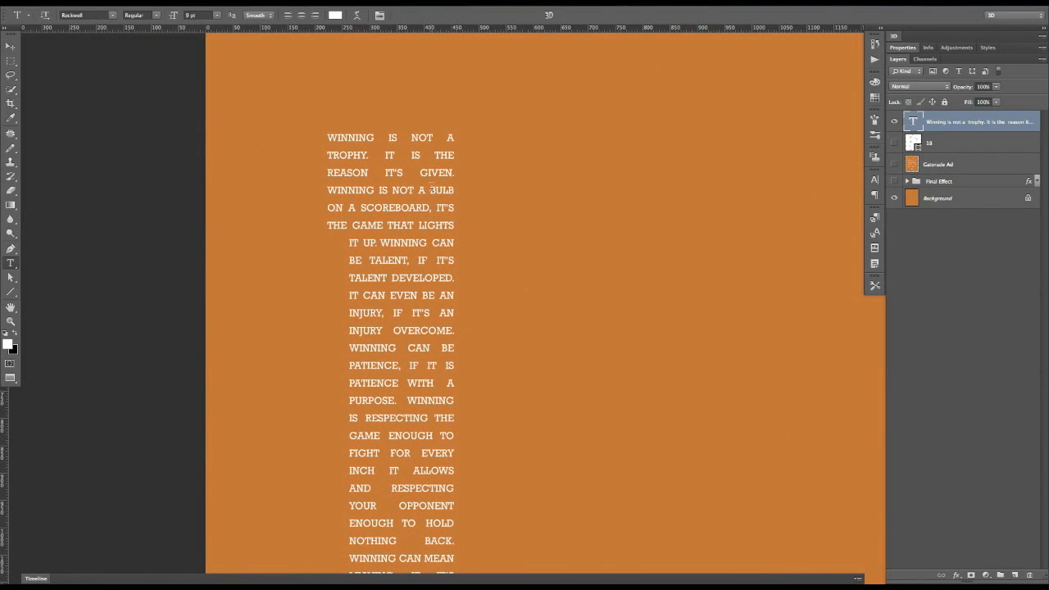
pyautogui.click(448, 161)
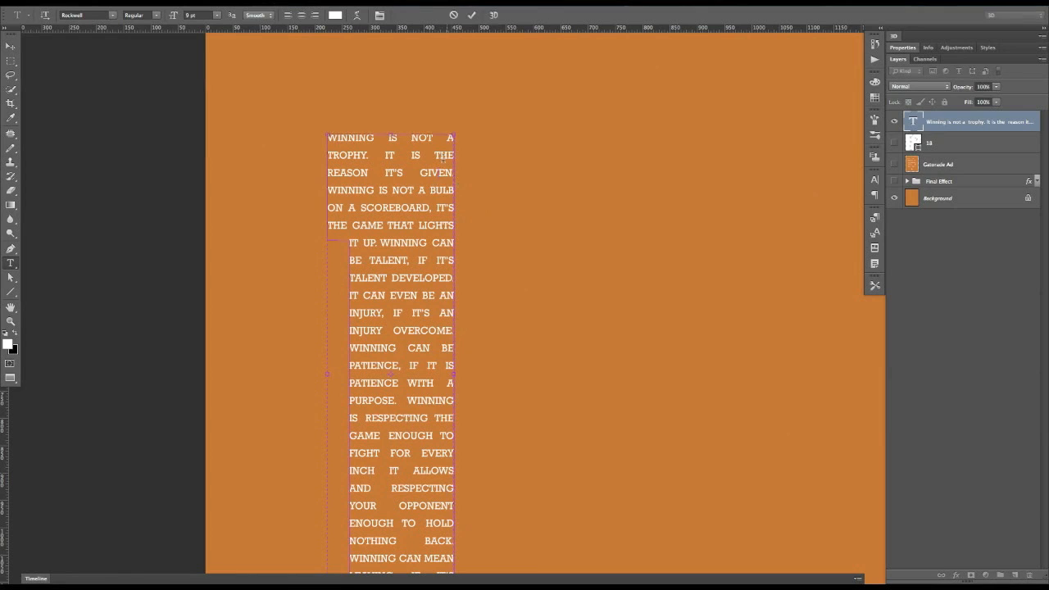
pyautogui.moveTo(328, 137); pyautogui.dragTo(455, 138)
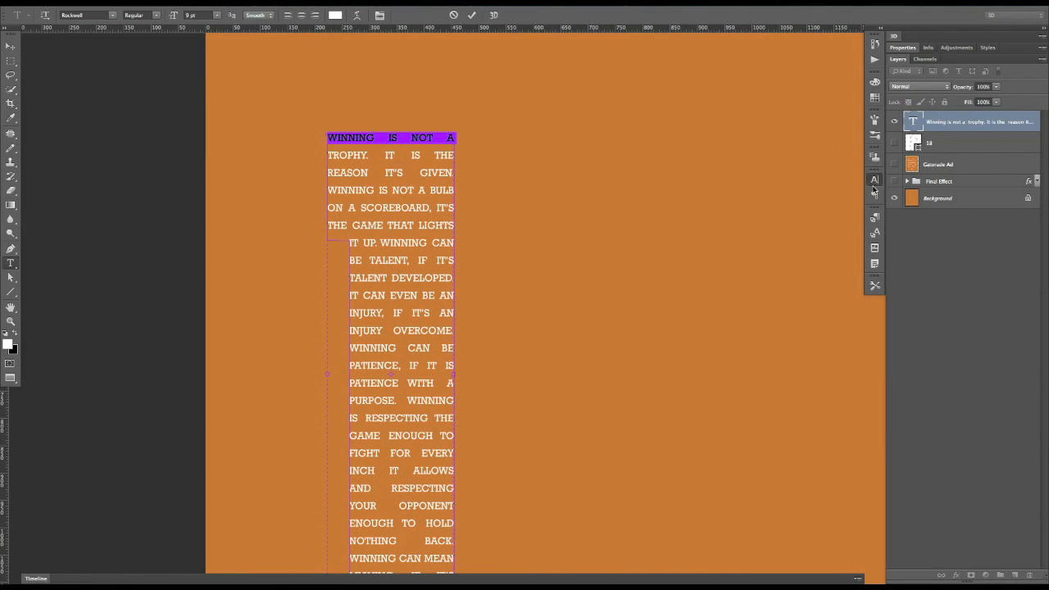
pyautogui.click(872, 180)
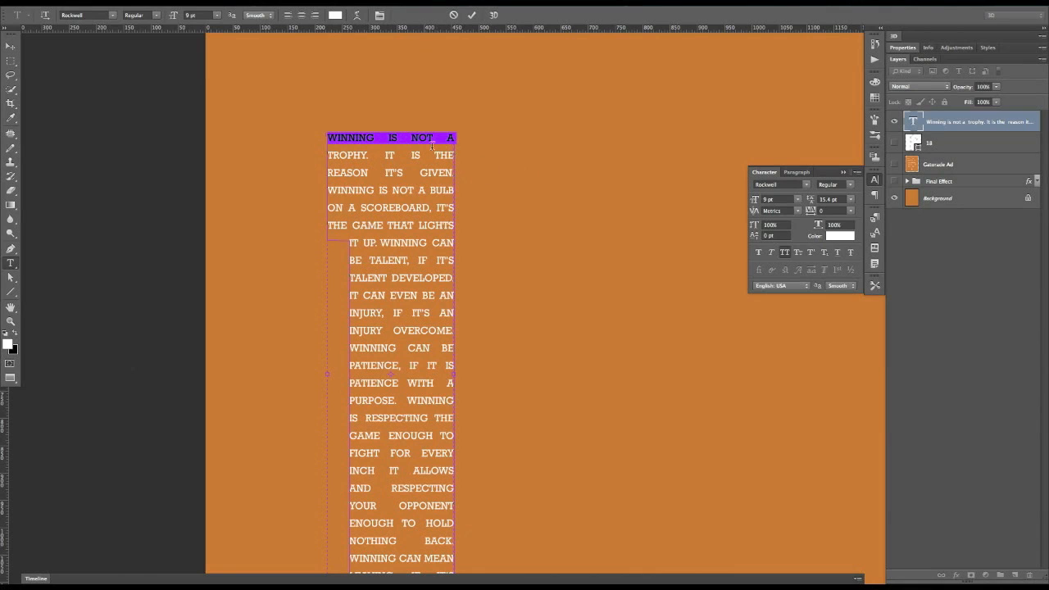
pyautogui.click(821, 210)
pyautogui.hotkey('shift', 'Up')
pyautogui.hotkey('shift', 'Up')
pyautogui.hotkey('shift', 'Up')
pyautogui.hotkey('shift', 'Up')
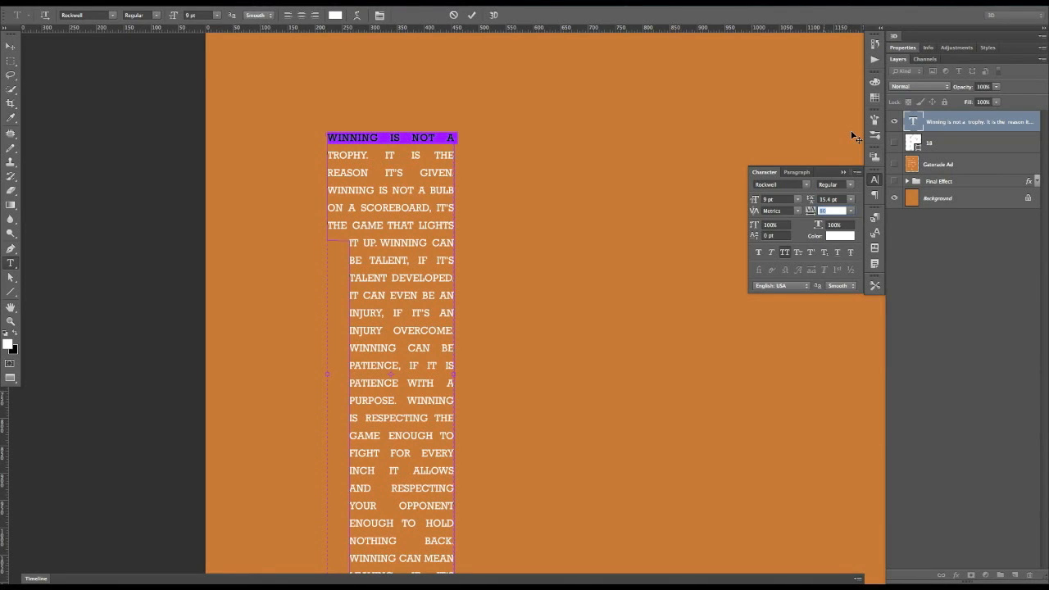
pyautogui.hotkey('shift', 'Up')
pyautogui.hotkey('shift', 'Up')
pyautogui.hotkey('shift', 'Up')
pyautogui.hotkey('shift', 'Up')
pyautogui.hotkey('shift', 'Up')
# - Increase the tracking of the second line, "TROPHY. IT IS THE", to close its large word gaps
pyautogui.moveTo(329, 154); pyautogui.dragTo(457, 156)
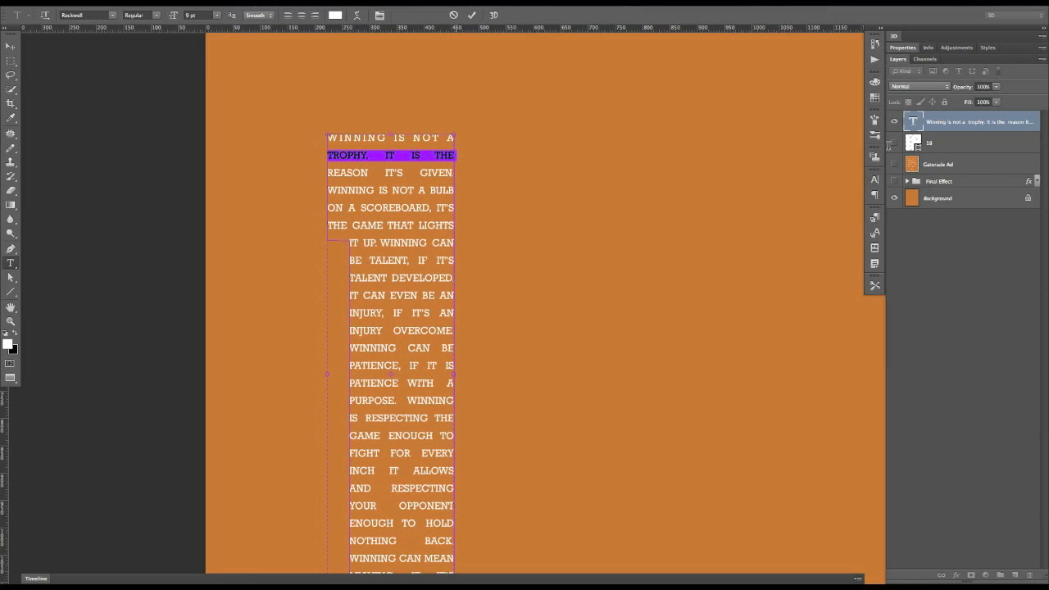
pyautogui.click(874, 179)
pyautogui.click(829, 210)
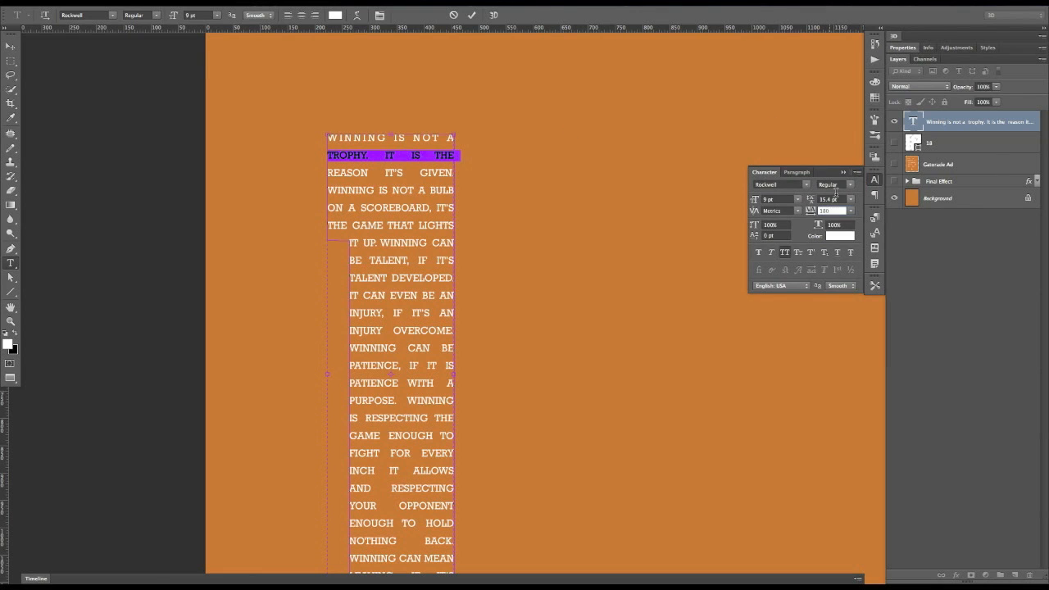
pyautogui.hotkey('shift', 'Up')
pyautogui.hotkey('shift', 'Up')
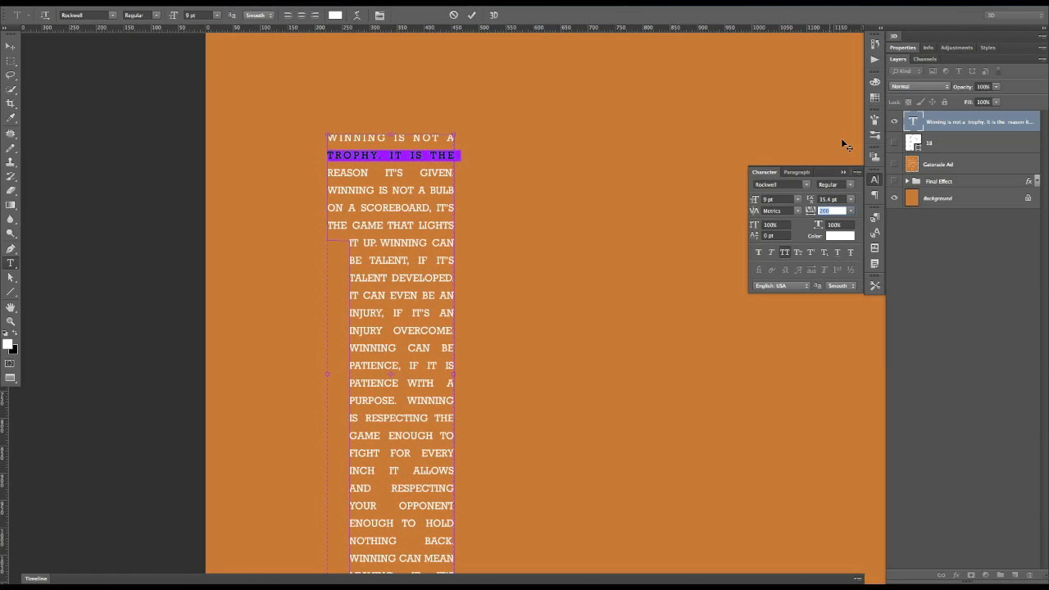
pyautogui.hotkey('shift', 'Up')
pyautogui.hotkey('shift', 'Up')
pyautogui.press('Down')
pyautogui.press('Down')
# - Increase the tracking of the third line, "REASON IT'S GIVEN.", to even out its word gaps and commit the text edits
pyautogui.click(345, 174)
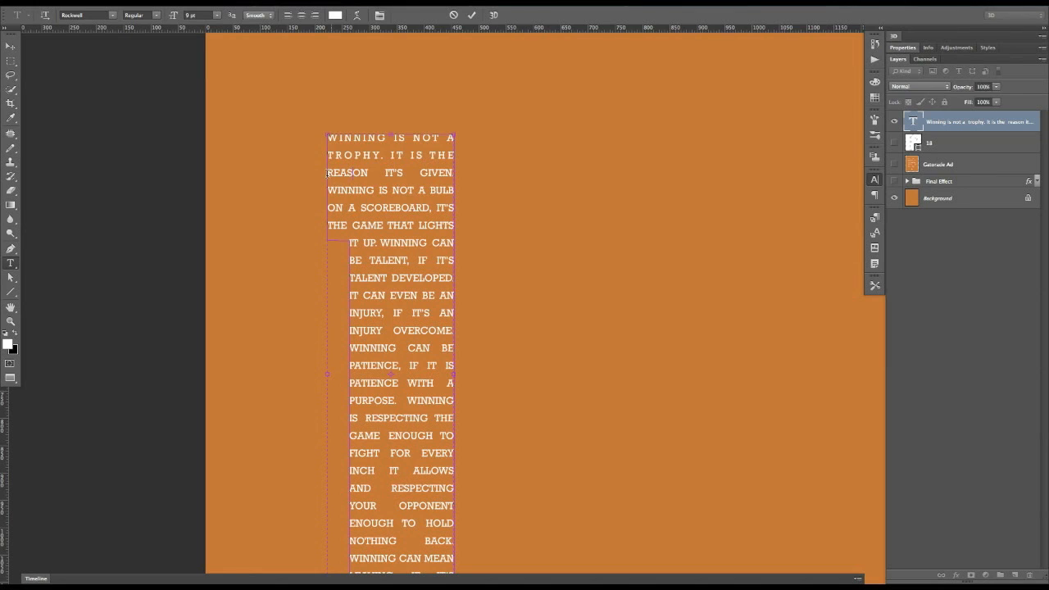
pyautogui.tripleClick(449, 176)
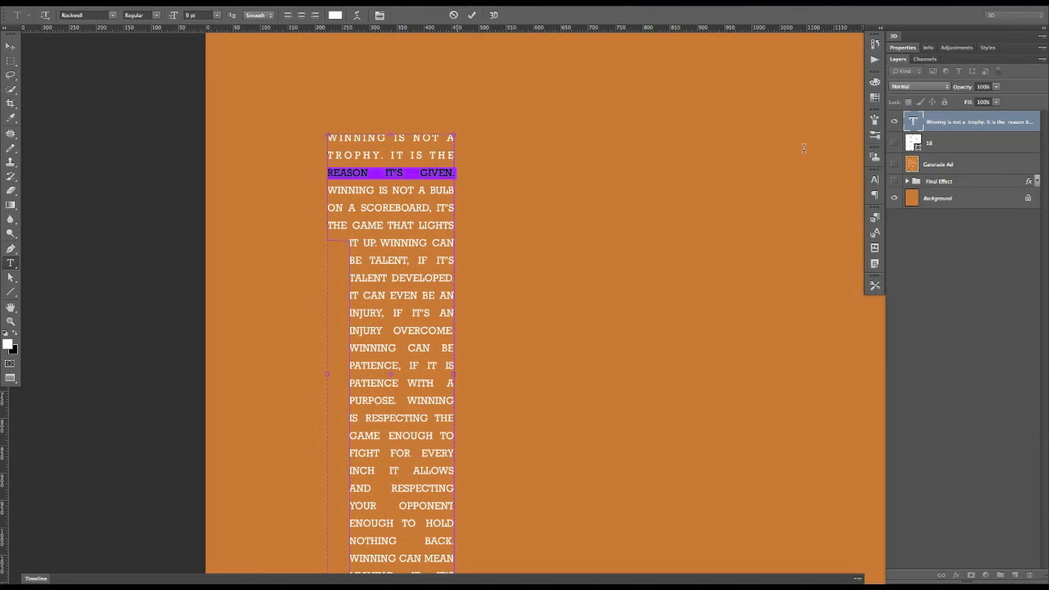
pyautogui.click(874, 179)
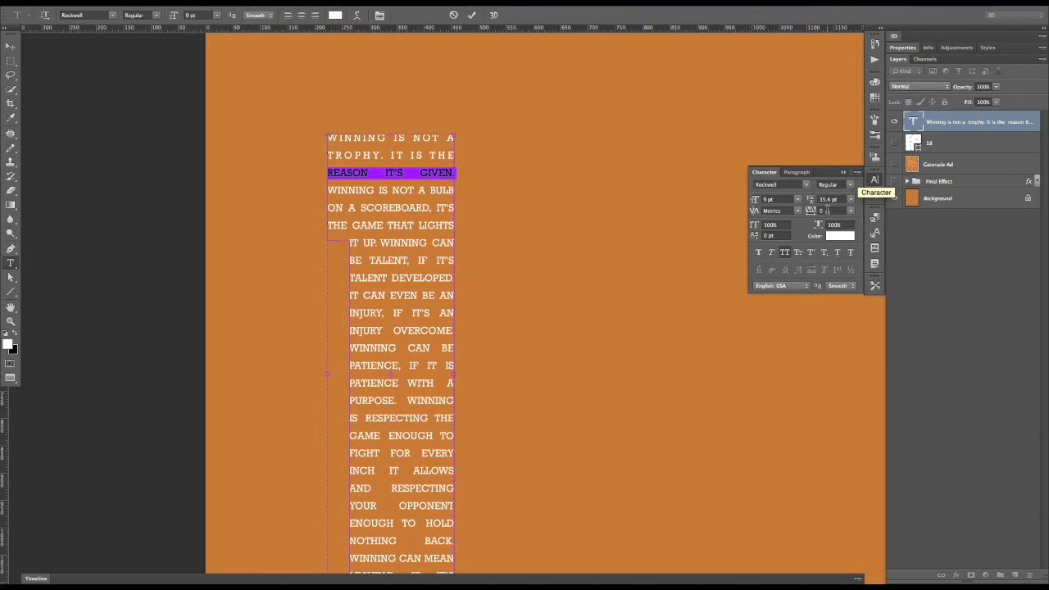
pyautogui.doubleClick(827, 211)
pyautogui.hotkey('shift', 'Up')
pyautogui.hotkey('shift', 'Up')
pyautogui.press('Up')
pyautogui.press('Up')
pyautogui.press('Up')
pyautogui.press('Up')
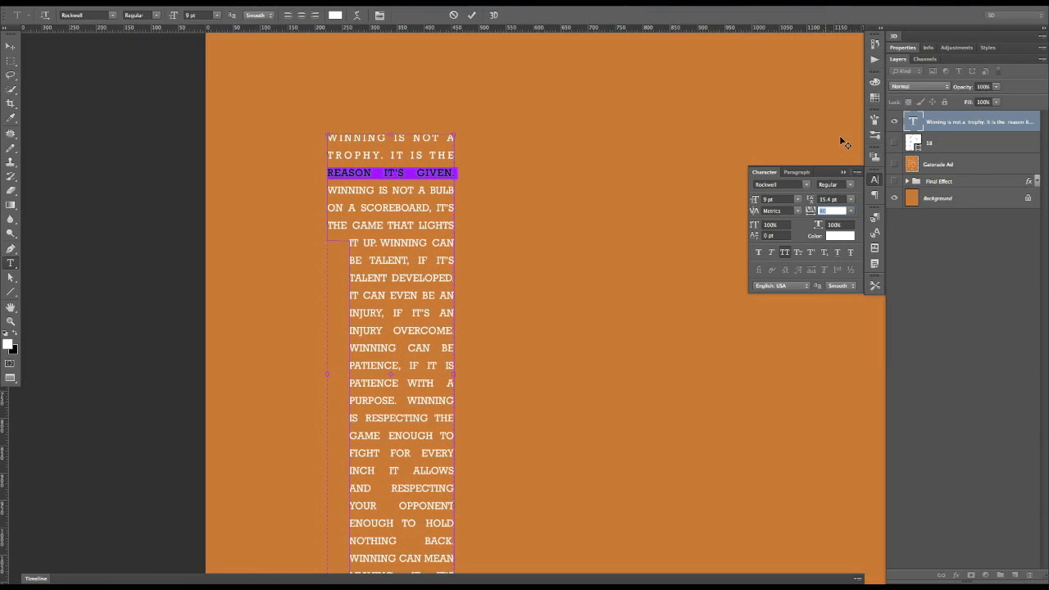
pyautogui.press('Up')
pyautogui.press('Up')
pyautogui.press('Up')
pyautogui.click(10, 47)
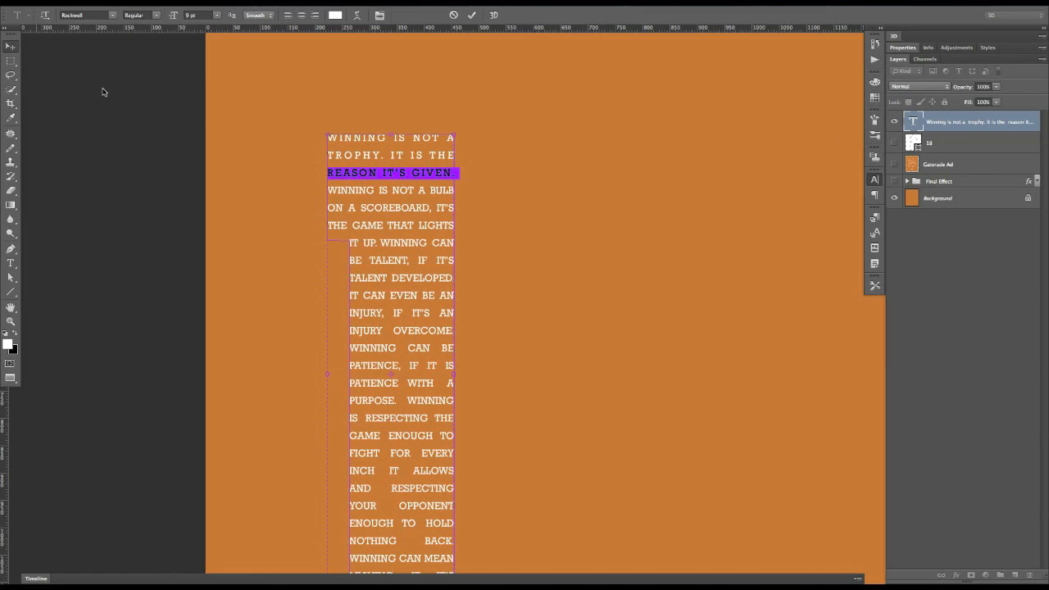
pyautogui.press('v')
pyautogui.press('super+minus')
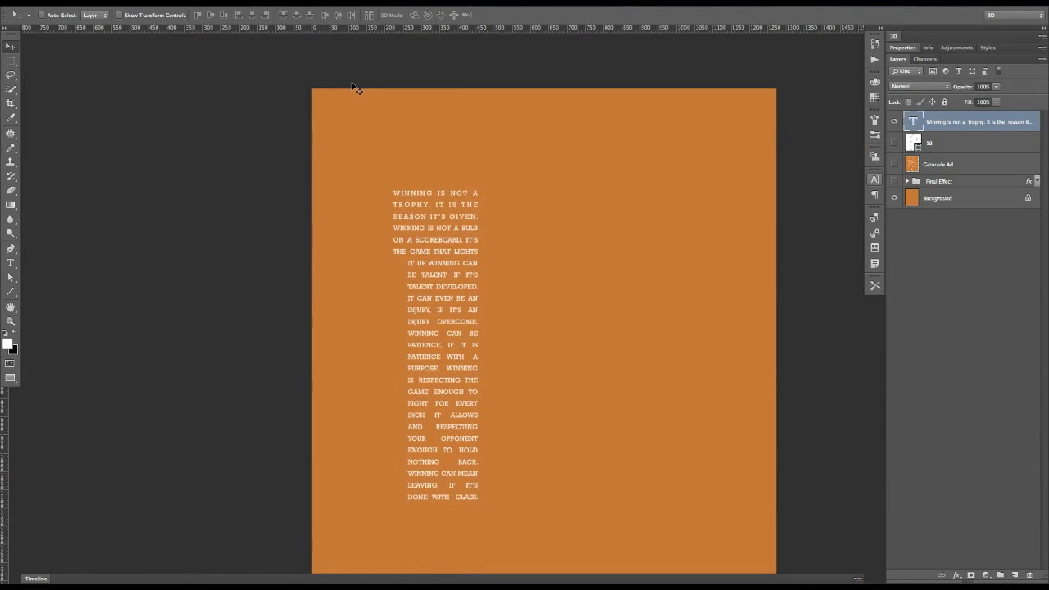
pyautogui.moveTo(559, 300); pyautogui.dragTo(550, 216)
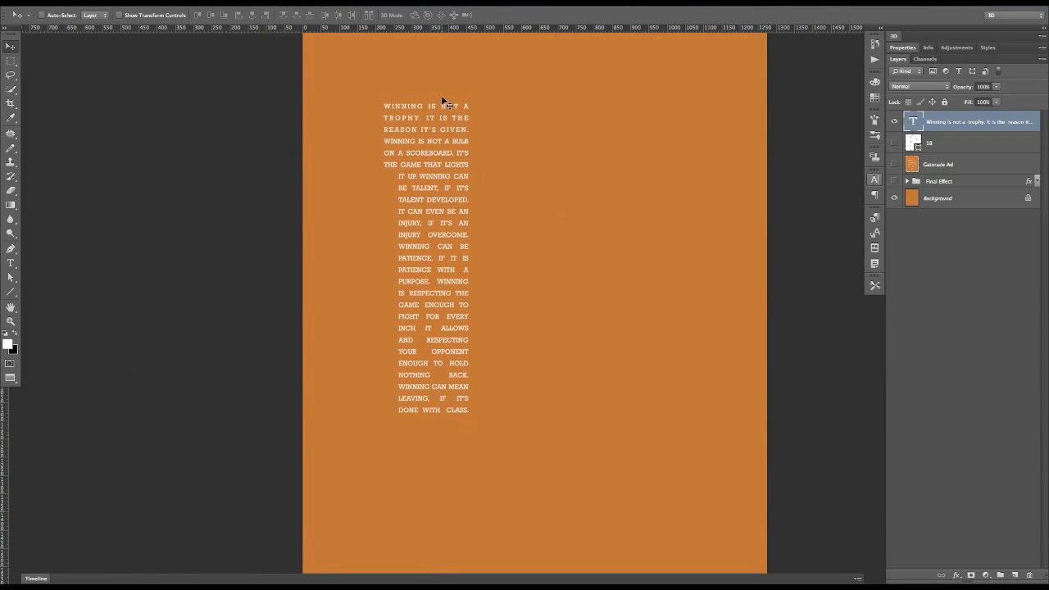
# - Show the 18 shape layer and hide the finished text layer of the 1
pyautogui.press('super+plus')
pyautogui.moveTo(446, 309)
pyautogui.mouseDown()
pyautogui.moveTo(462, 241)
pyautogui.moveTo(436, 297)
pyautogui.mouseUp()
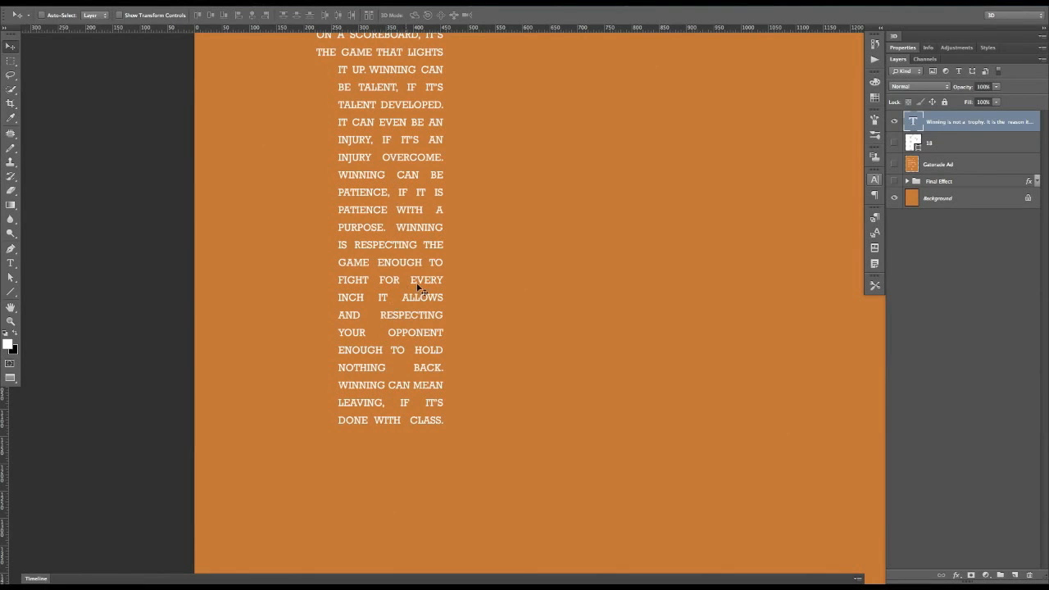
pyautogui.moveTo(537, 209); pyautogui.dragTo(491, 335)
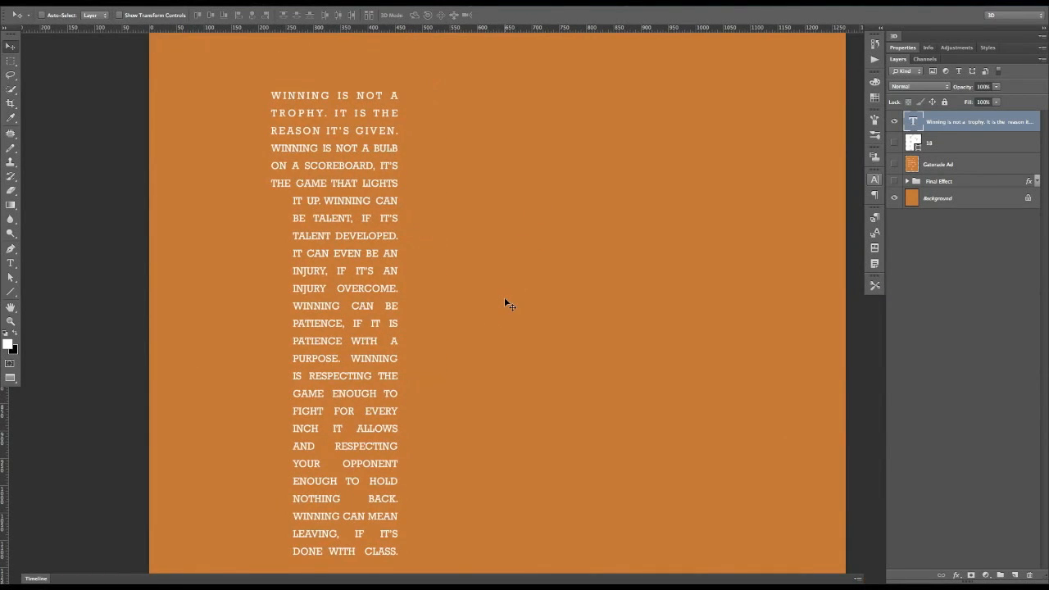
pyautogui.scroll(-1, 504, 296)
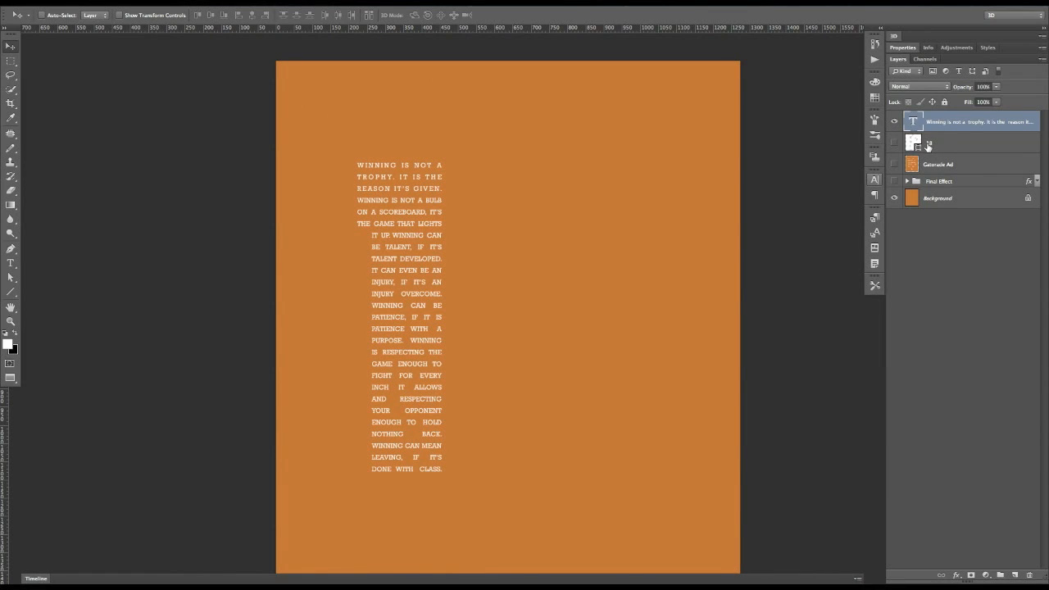
pyautogui.click(893, 143)
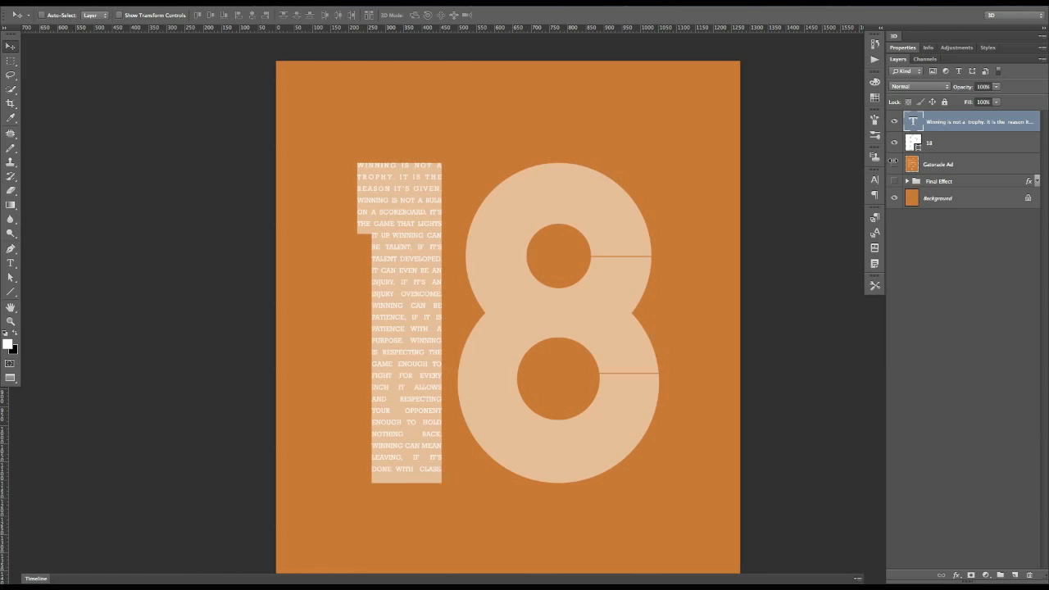
pyautogui.click(893, 123)
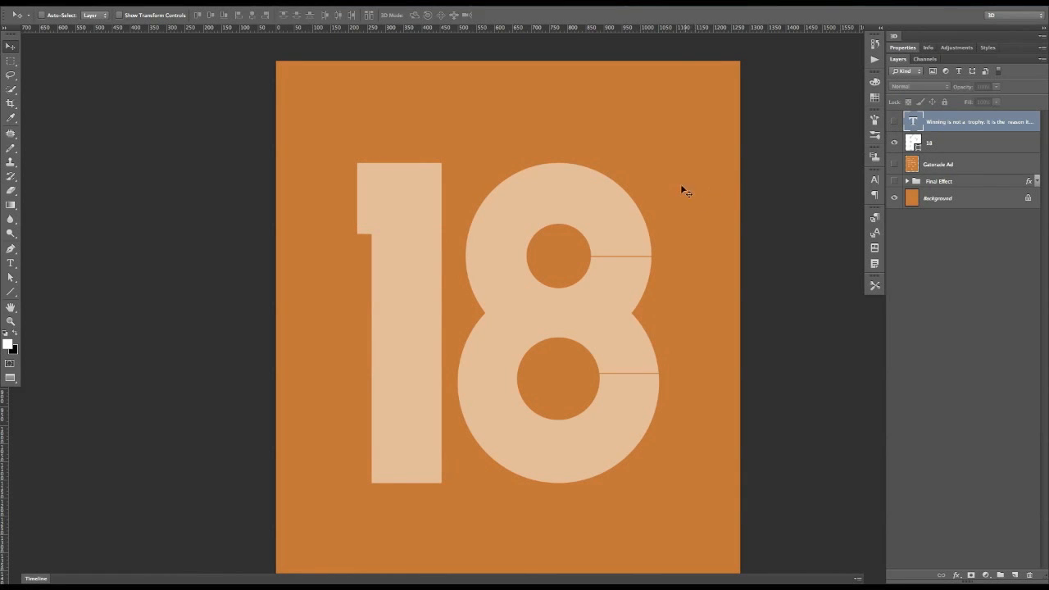
# - Switch to Pages, copy the passage from "It can mean" through "reason it's earned." and return to Photoshop
pyautogui.press('super+Tab')
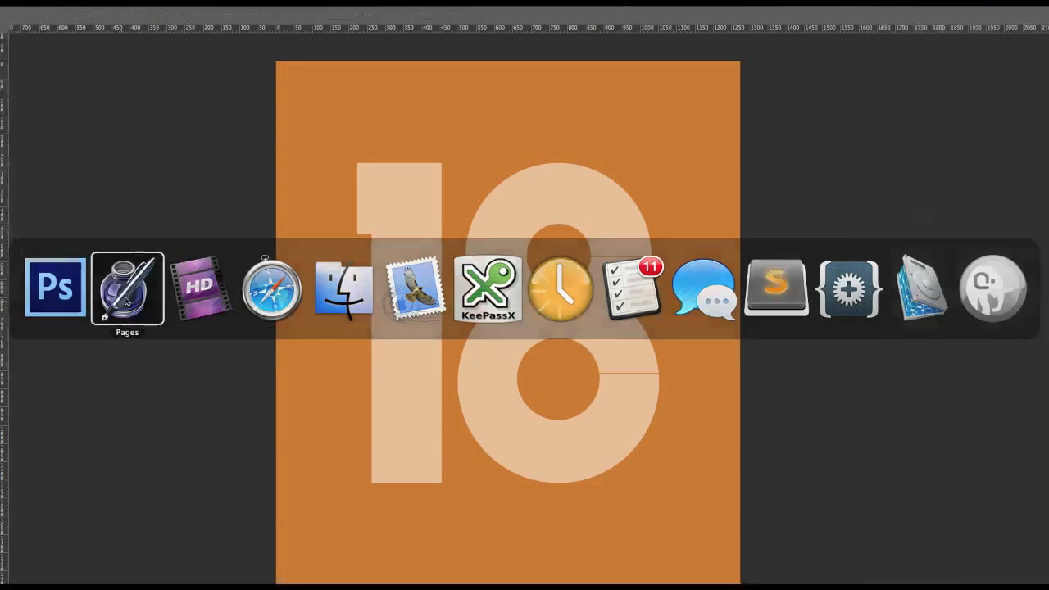
pyautogui.scroll(-5, 913, 297)
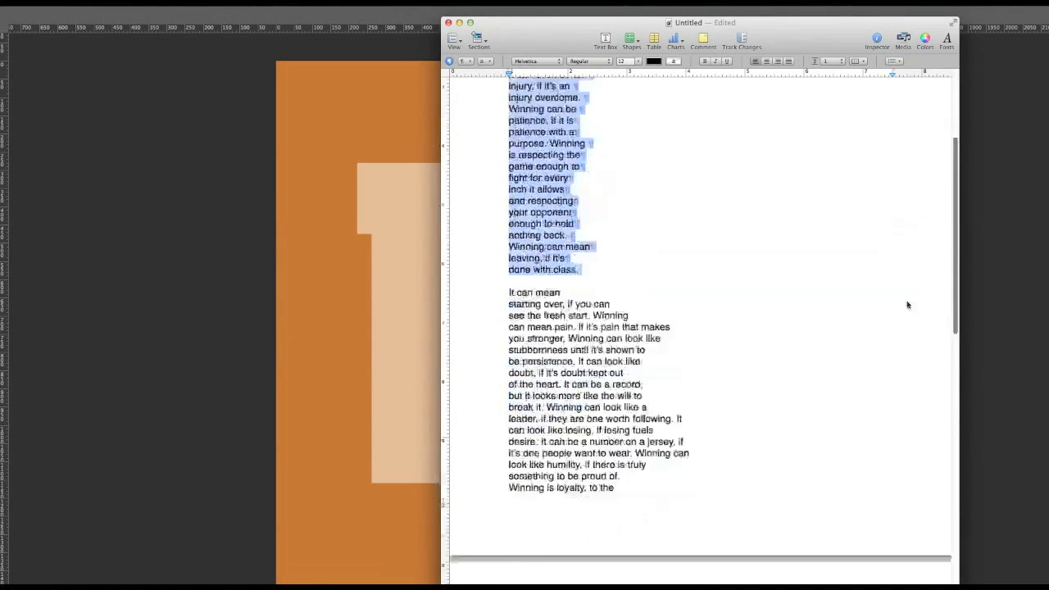
pyautogui.moveTo(509, 197); pyautogui.dragTo(626, 531)
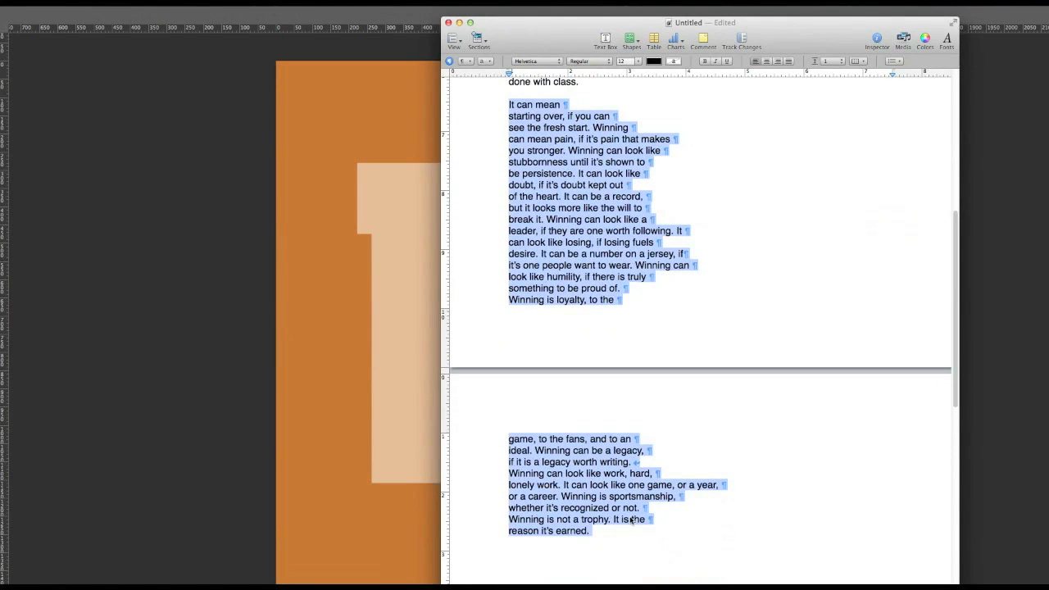
pyautogui.click(358, 302)
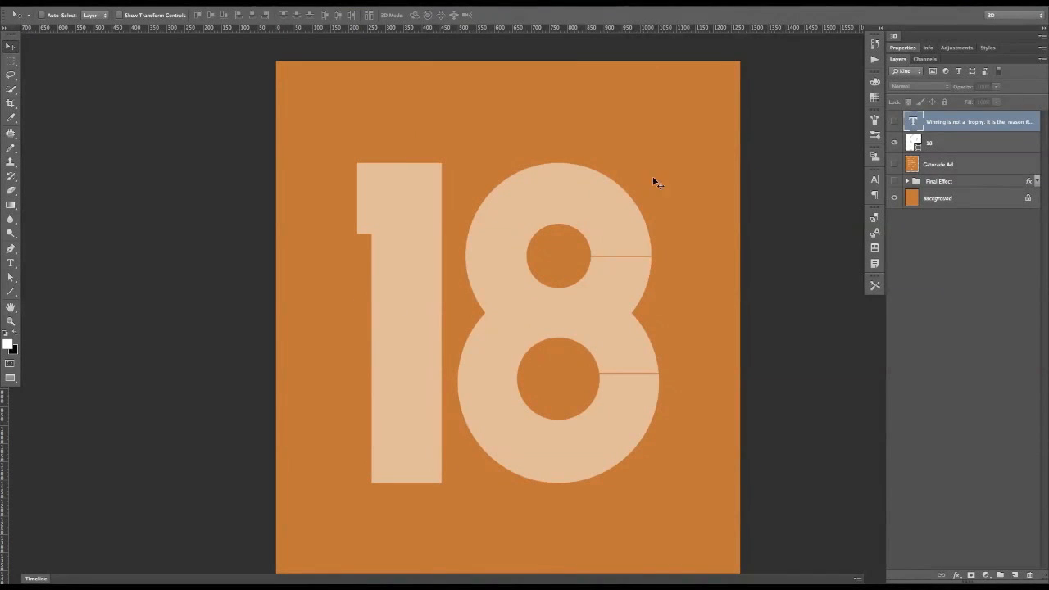
# - Place the copied passage as area type inside the 8 of the 18 shape and commit the text
pyautogui.hotkey('ctrl', '+')
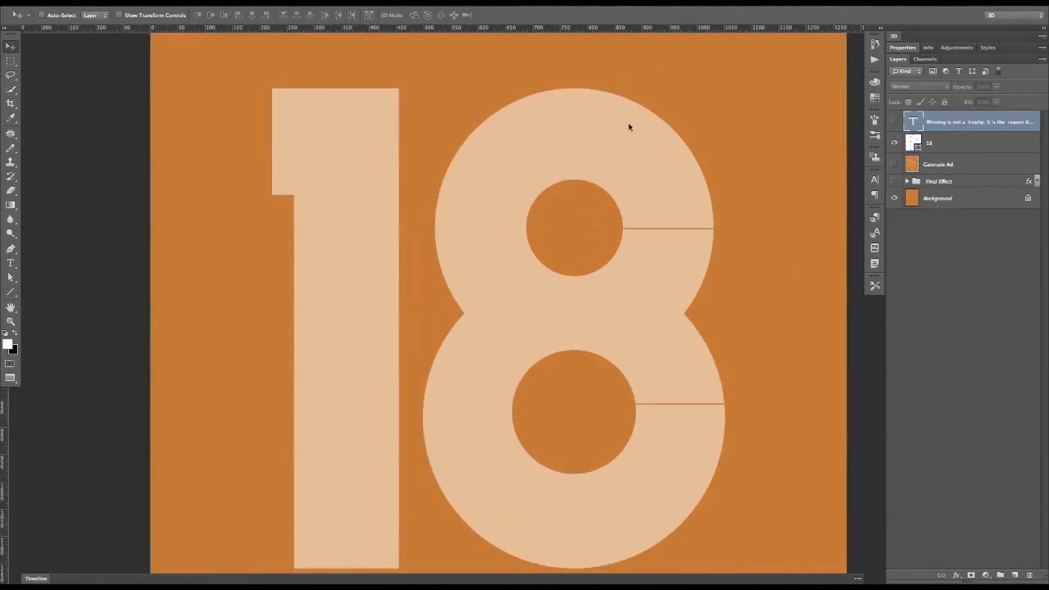
pyautogui.moveTo(618, 168); pyautogui.dragTo(606, 189)
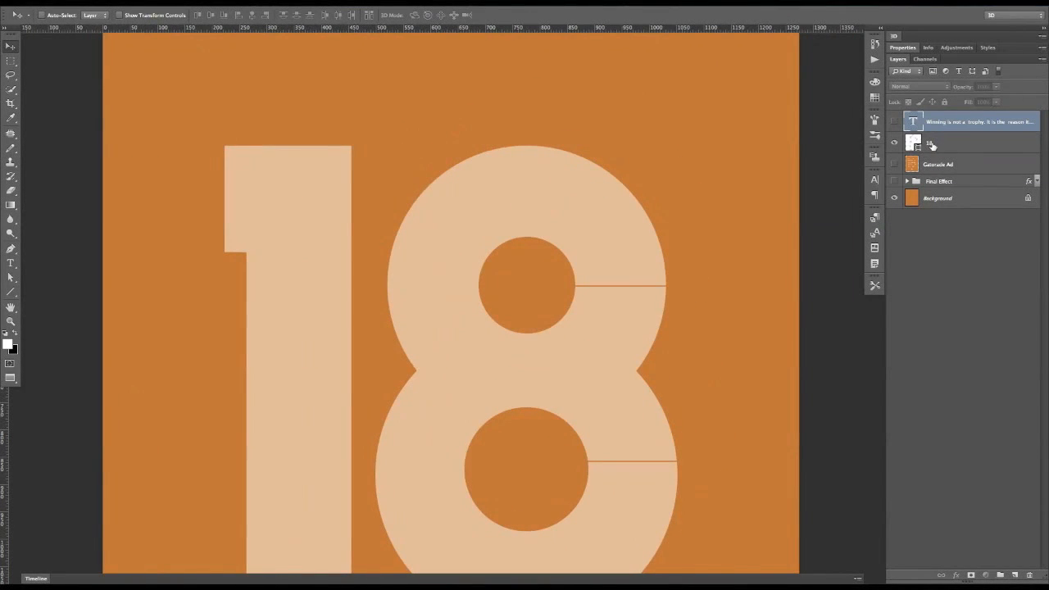
pyautogui.click(942, 146)
pyautogui.press('t')
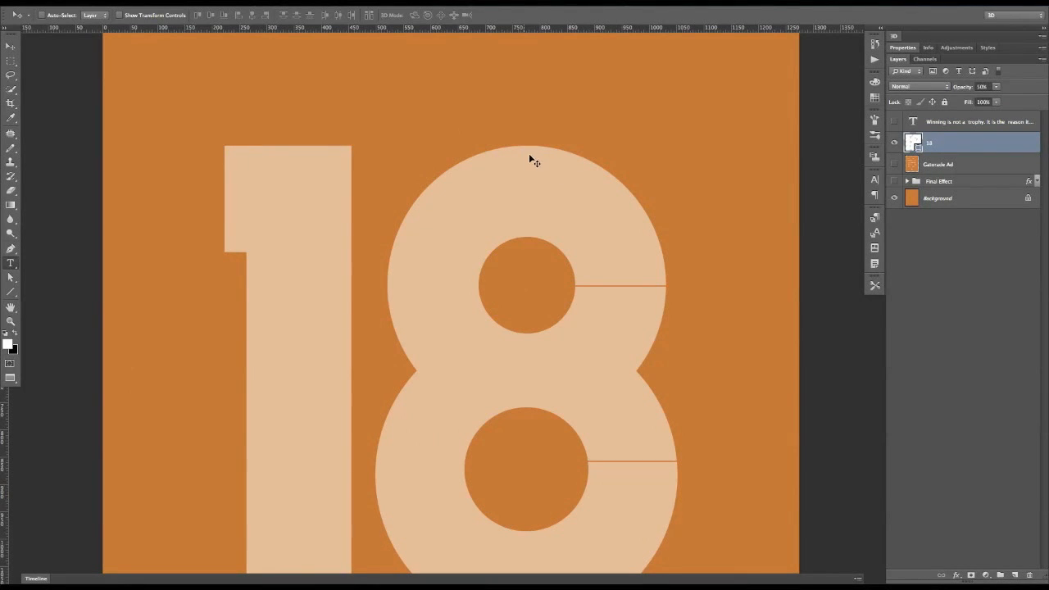
pyautogui.press('t')
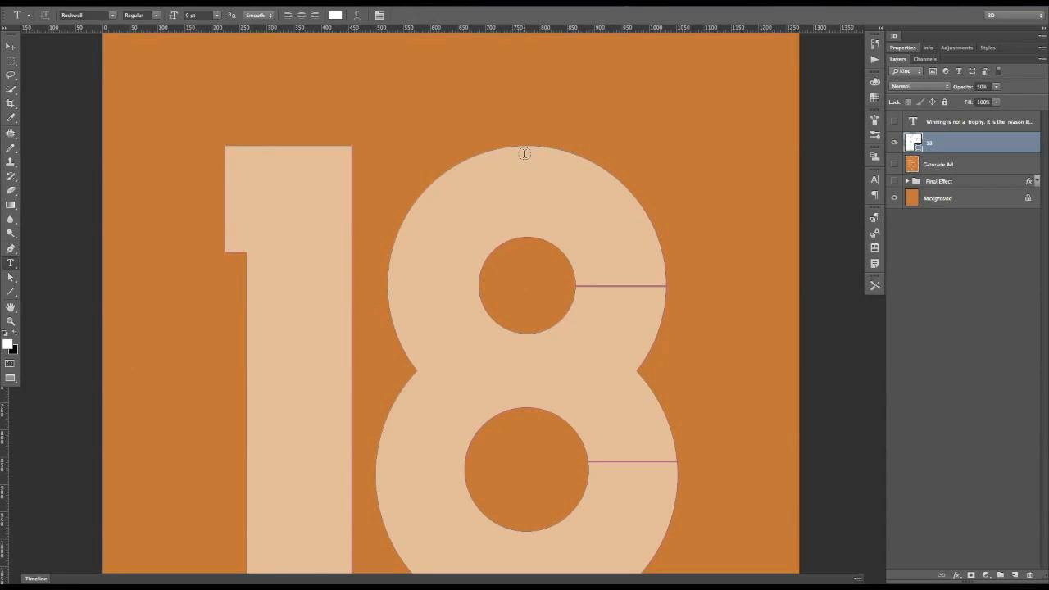
pyautogui.click(525, 153)
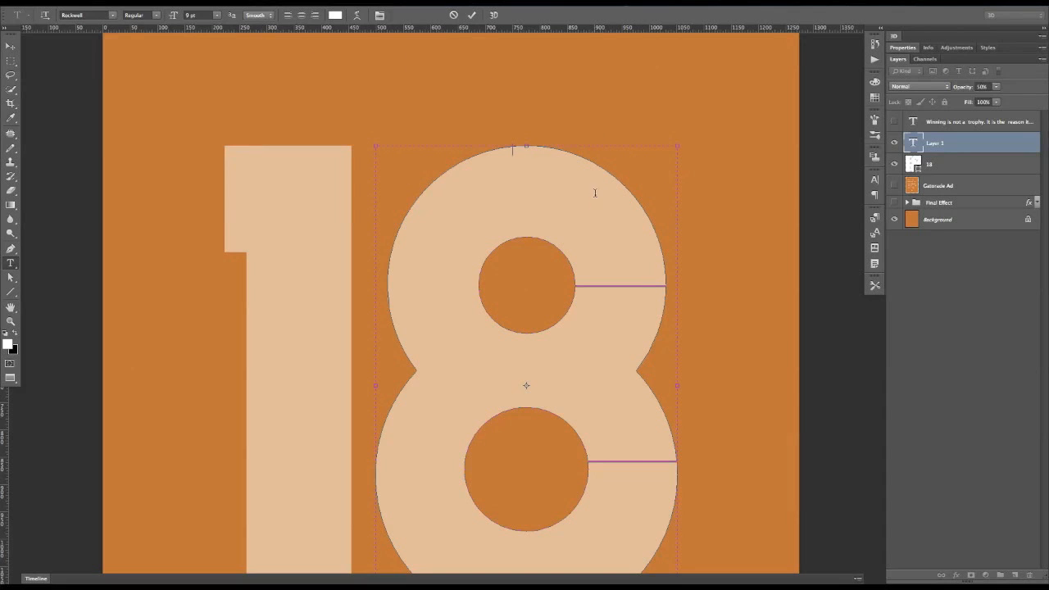
pyautogui.hotkey('ctrl', 'v')
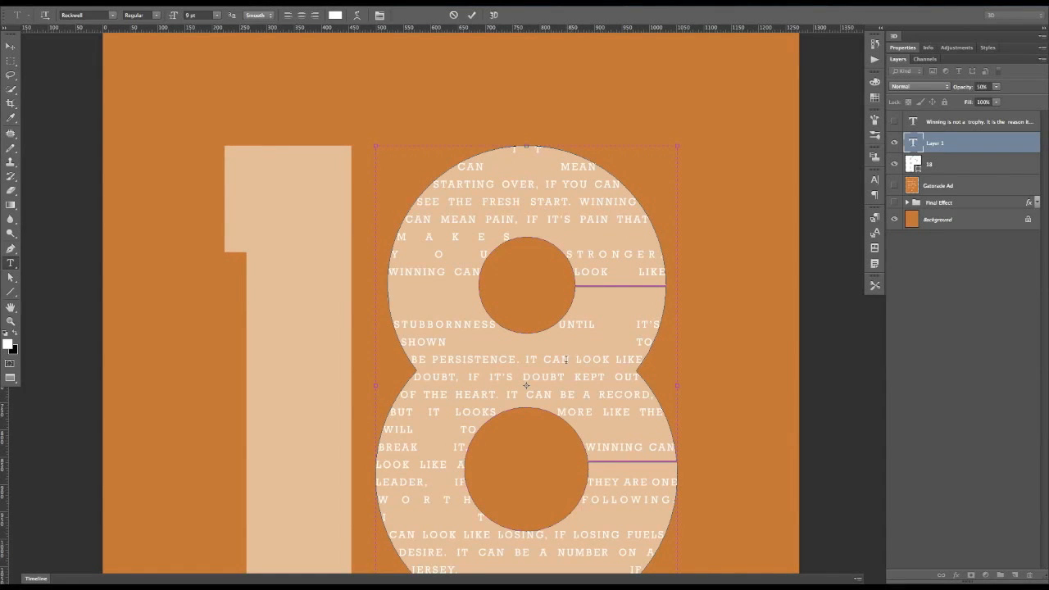
pyautogui.click(10, 46)
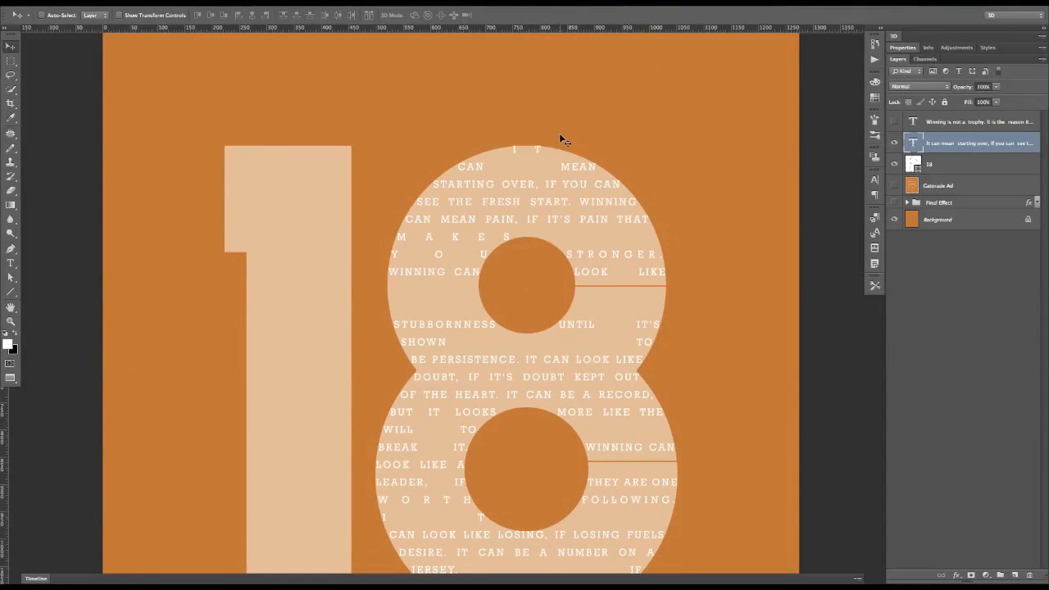
# - Hide the 18 shape layer and select the text path outlining the 8
pyautogui.press('super+plus')
pyautogui.moveTo(600, 121); pyautogui.dragTo(590, 259)
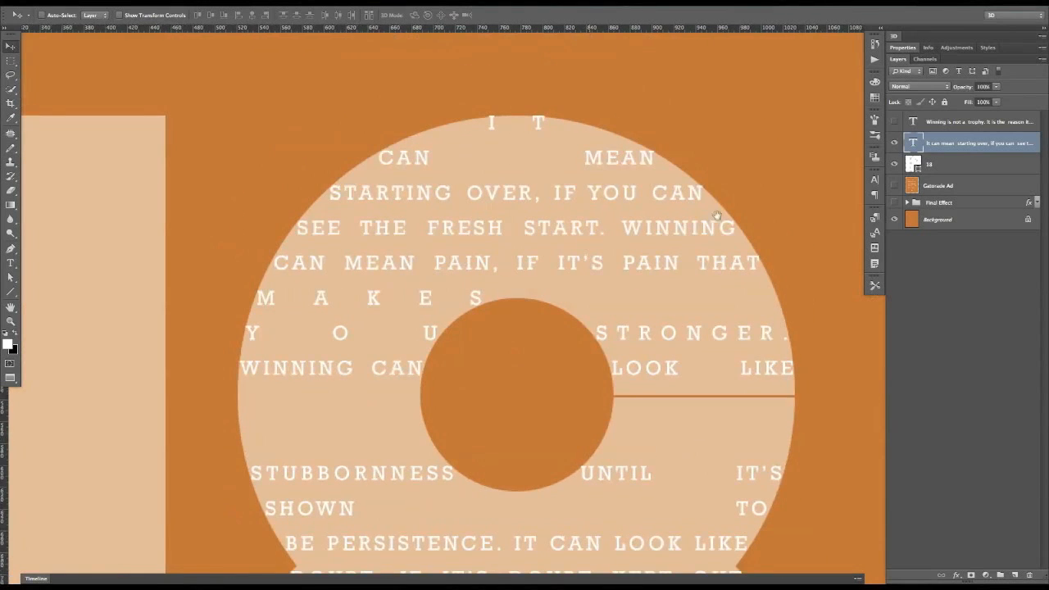
pyautogui.click(893, 163)
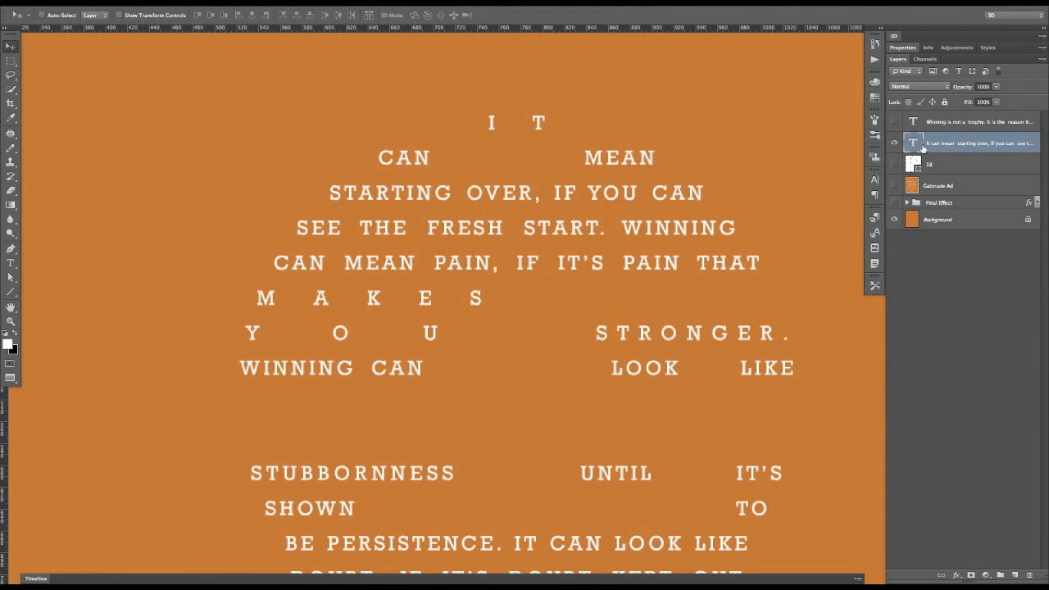
pyautogui.press('a')
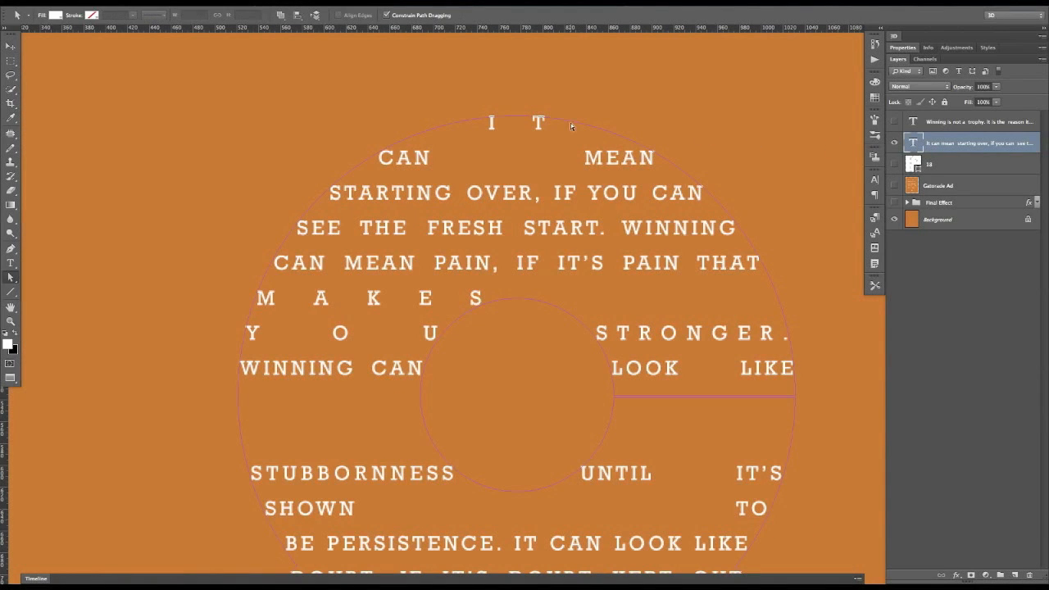
pyautogui.click(568, 125)
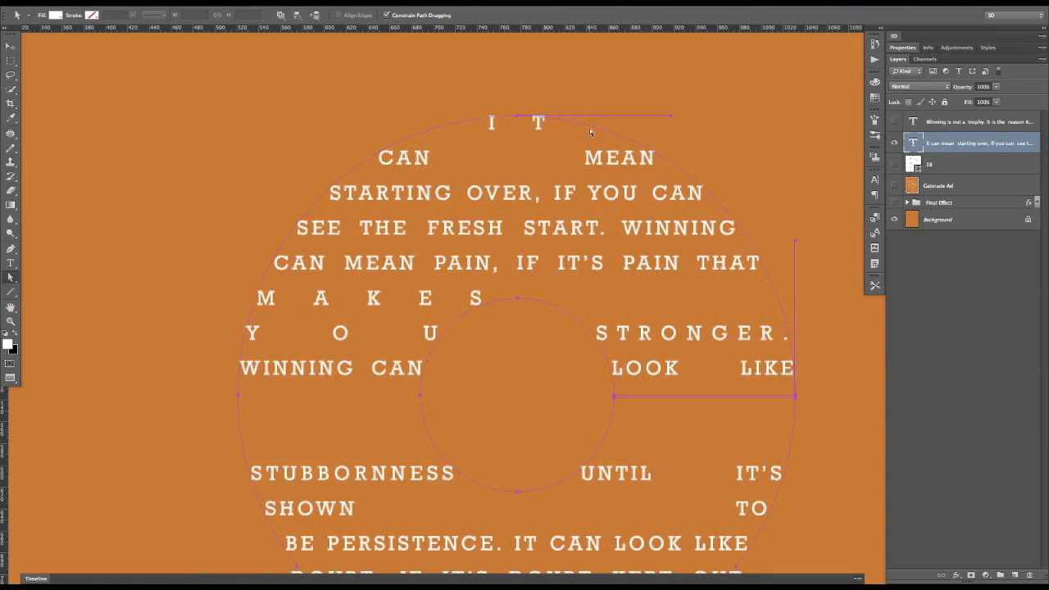
# - Add anchor points with the Pen tool on both sides of the 8's upper curve, around its first two lines
pyautogui.press('p')
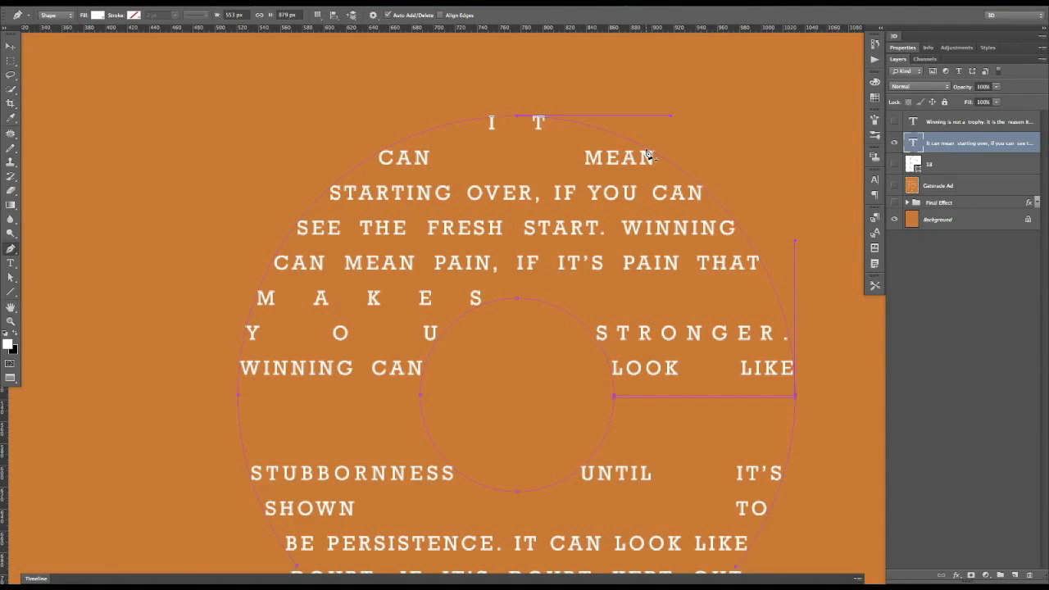
pyautogui.moveTo(646, 149); pyautogui.dragTo(733, 194)
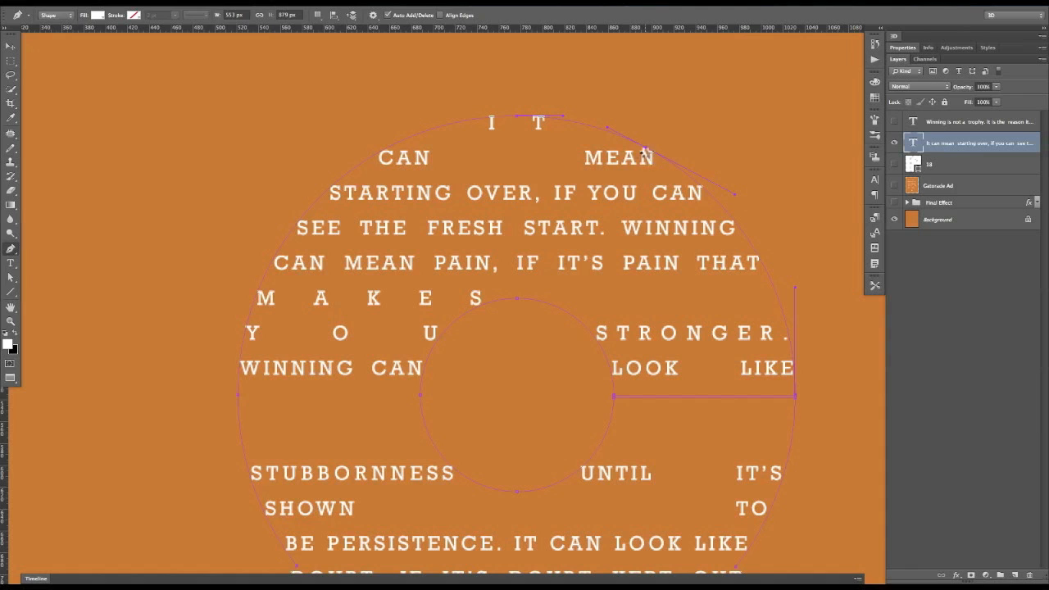
pyautogui.click(387, 149)
pyautogui.click(596, 130)
pyautogui.click(438, 130)
pyautogui.click(595, 130)
# - Convert the added points to corners and raise the path to flatten the 8's top, fitting "IT CAN MEAN" on the first line
pyautogui.keyDown('alt'); pyautogui.click(596, 128); pyautogui.keyUp('alt')
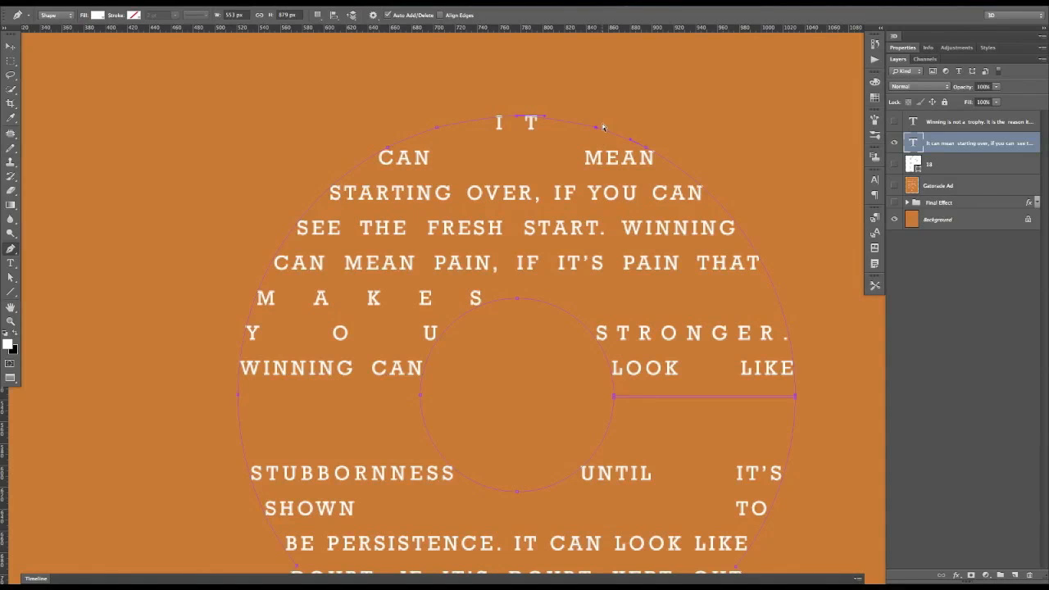
pyautogui.click(555, 121)
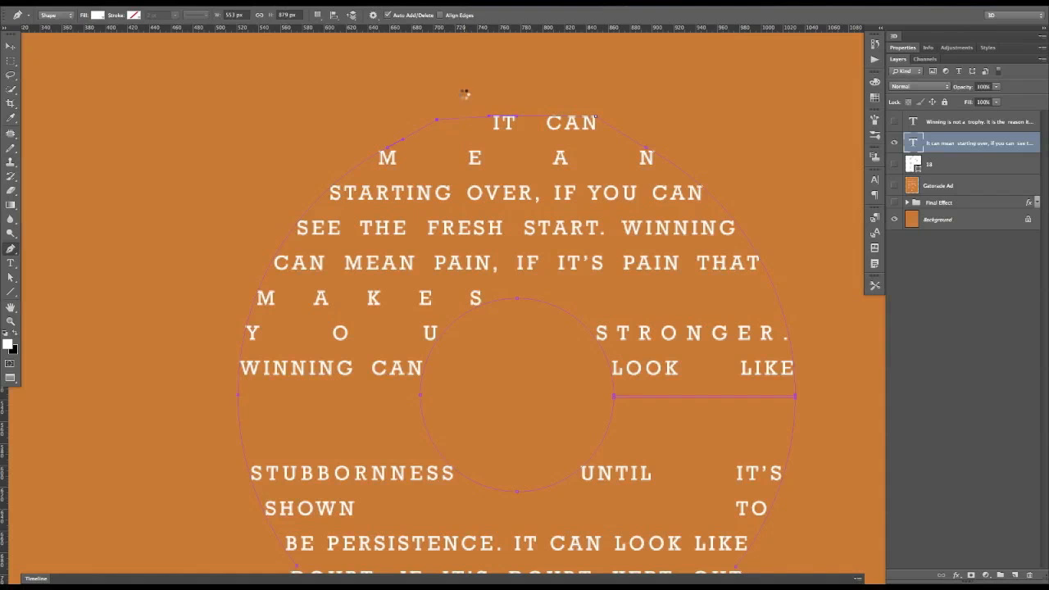
pyautogui.press('super+Up')
pyautogui.press('super+Up')
pyautogui.press('Up')
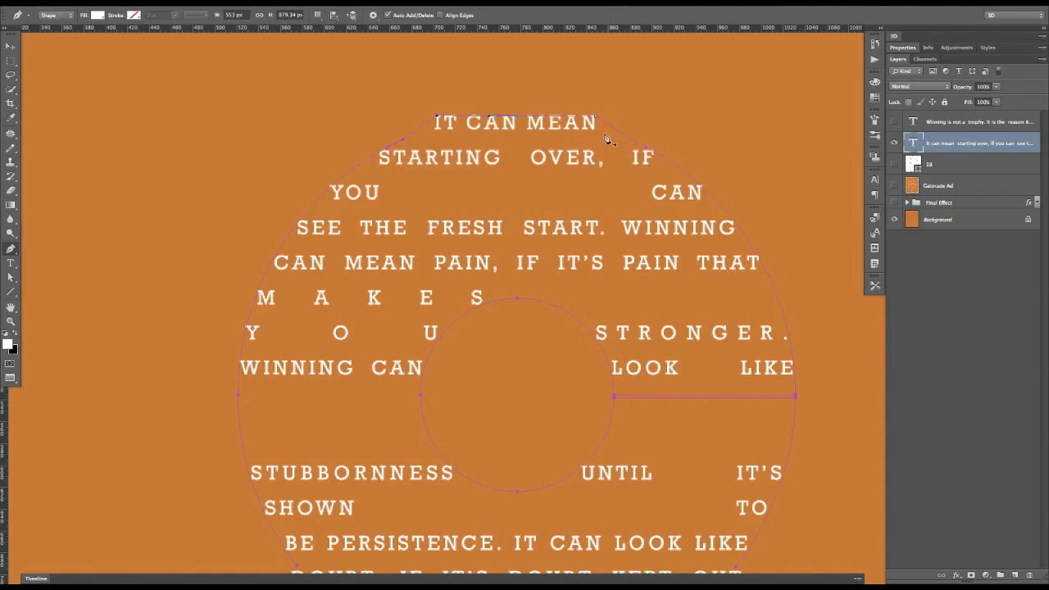
pyautogui.click(11, 47)
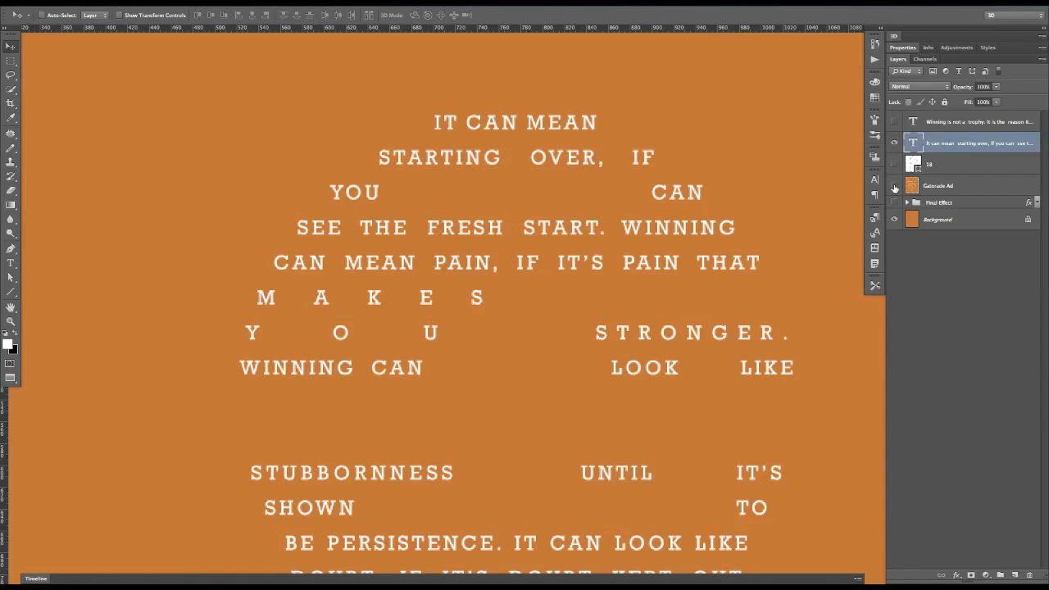
# - Compare the line breaks with the Gatorade Ad reference by showing it in place of the 8's text, and restore the text
pyautogui.click(894, 186)
pyautogui.click(894, 144)
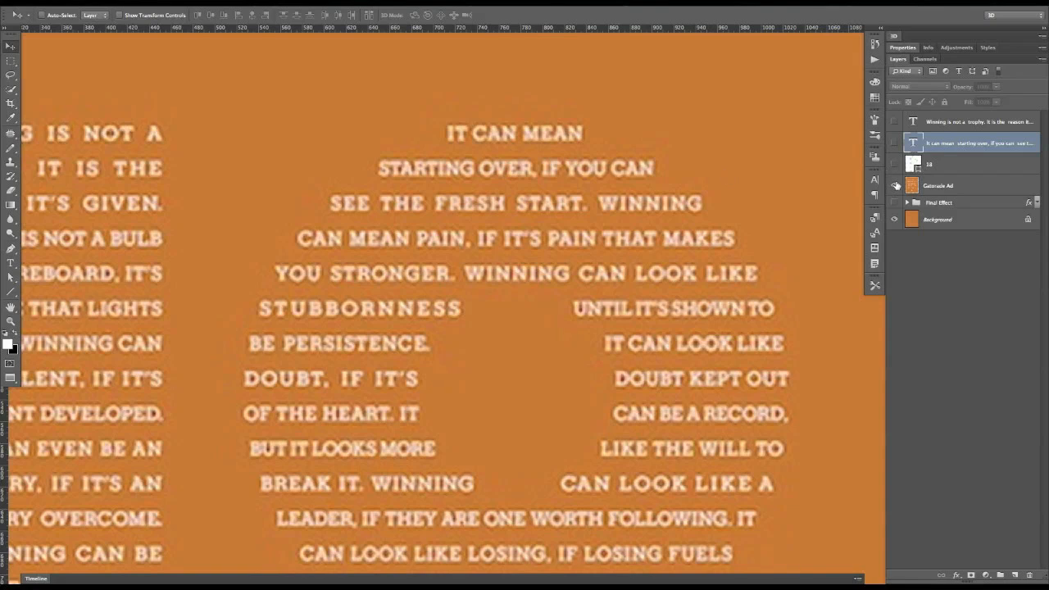
pyautogui.click(893, 185)
pyautogui.click(894, 143)
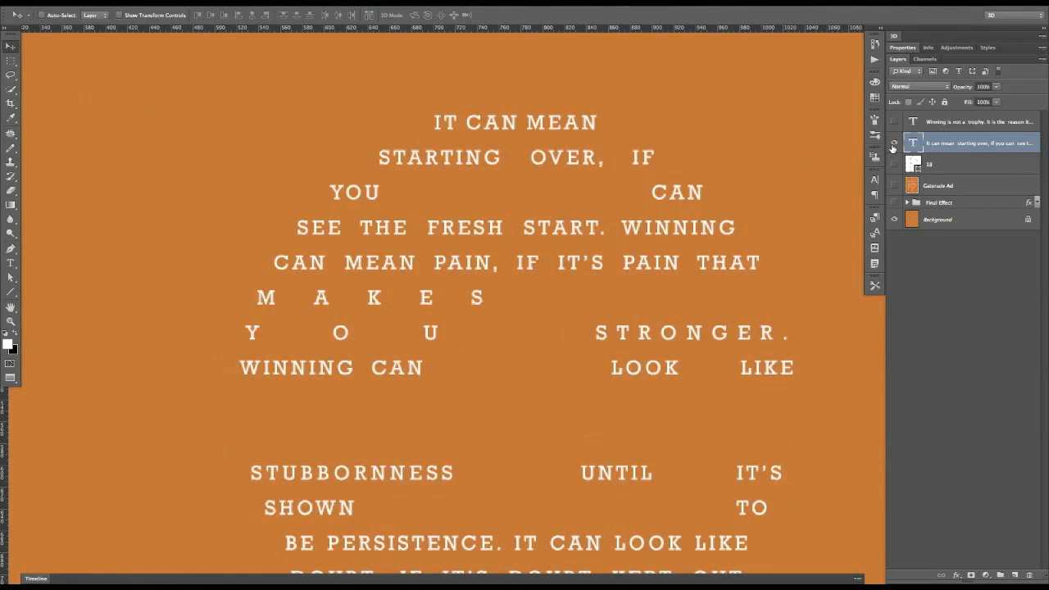
# - Reduce the tracking of "STARTING OVER, IF YOU CAN" to -20 so it fits on one line, and commit the text edit
pyautogui.press('t')
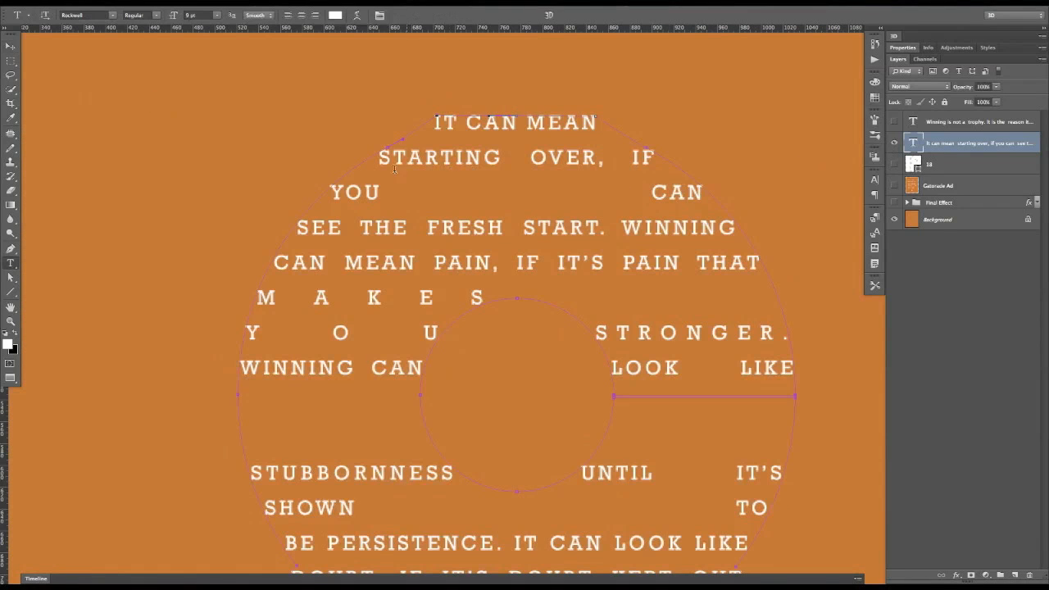
pyautogui.moveTo(705, 194); pyautogui.dragTo(383, 157)
pyautogui.press('super+h')
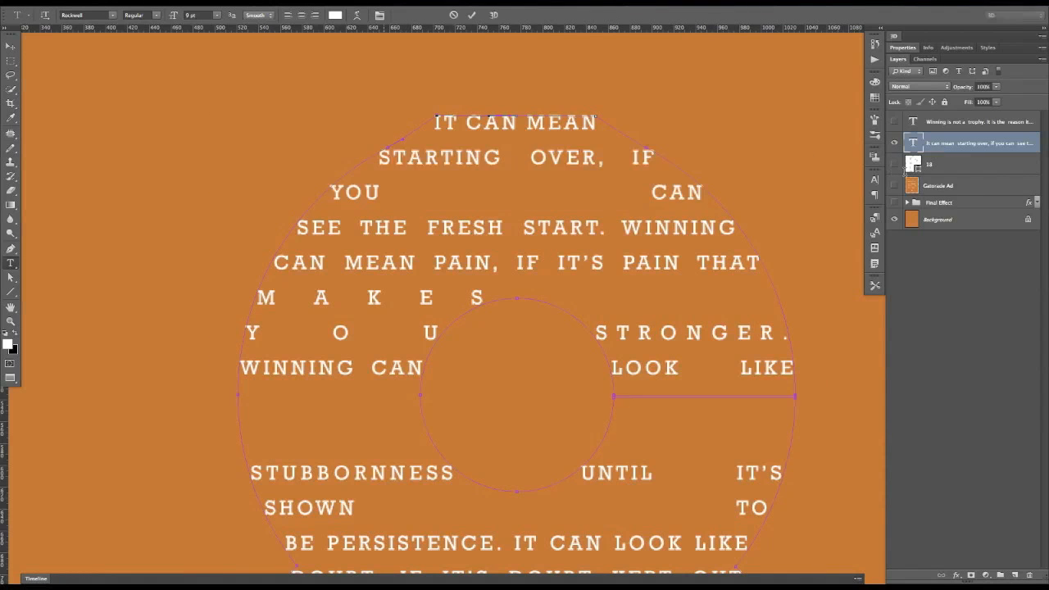
pyautogui.click(874, 178)
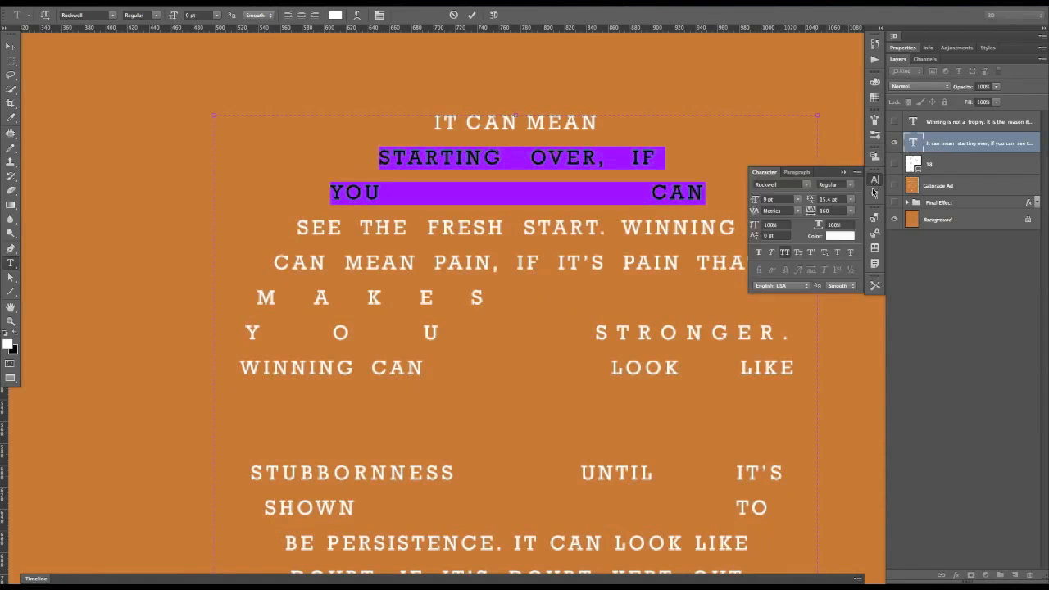
pyautogui.click(832, 210)
pyautogui.press('Down')
pyautogui.press('Down')
pyautogui.press('Down')
pyautogui.press('Down')
pyautogui.press('Down')
pyautogui.press('Down')
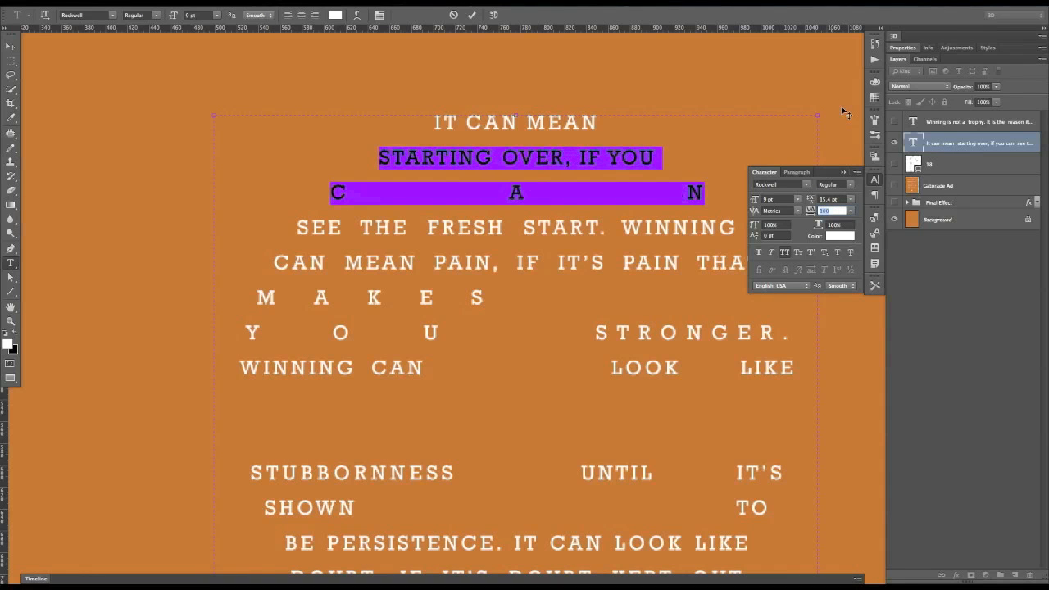
pyautogui.press('Down')
pyautogui.press('Down')
pyautogui.press('Down')
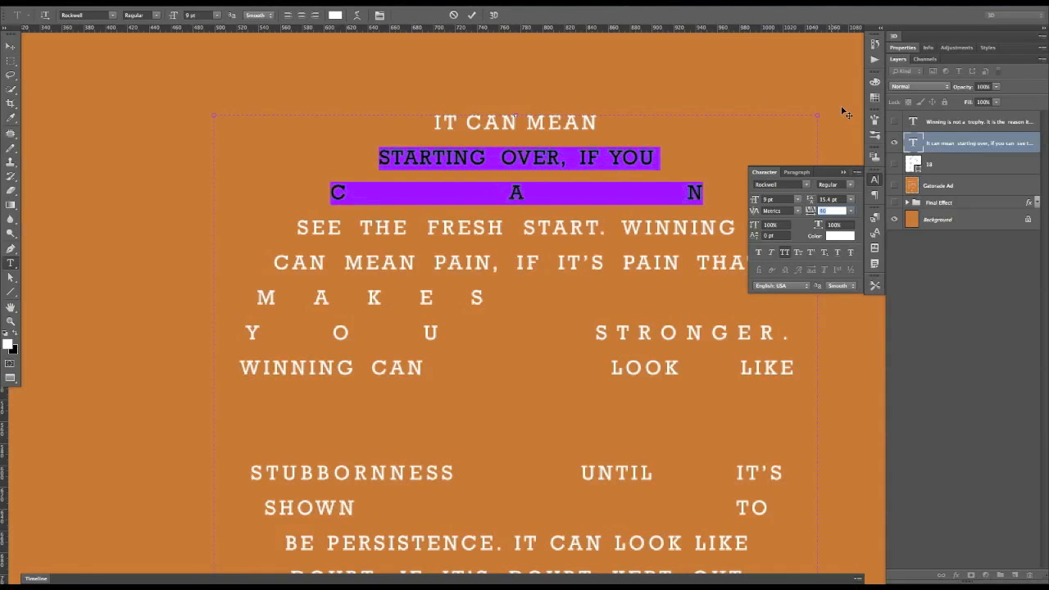
pyautogui.press('Down')
pyautogui.press('Down')
pyautogui.press('Down')
pyautogui.press('Down')
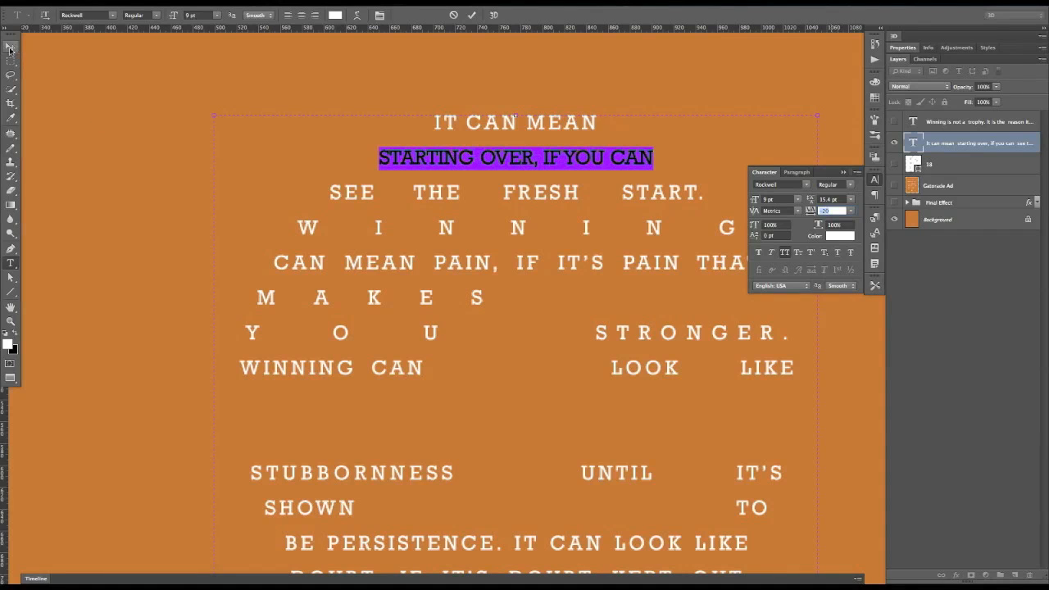
pyautogui.click(11, 46)
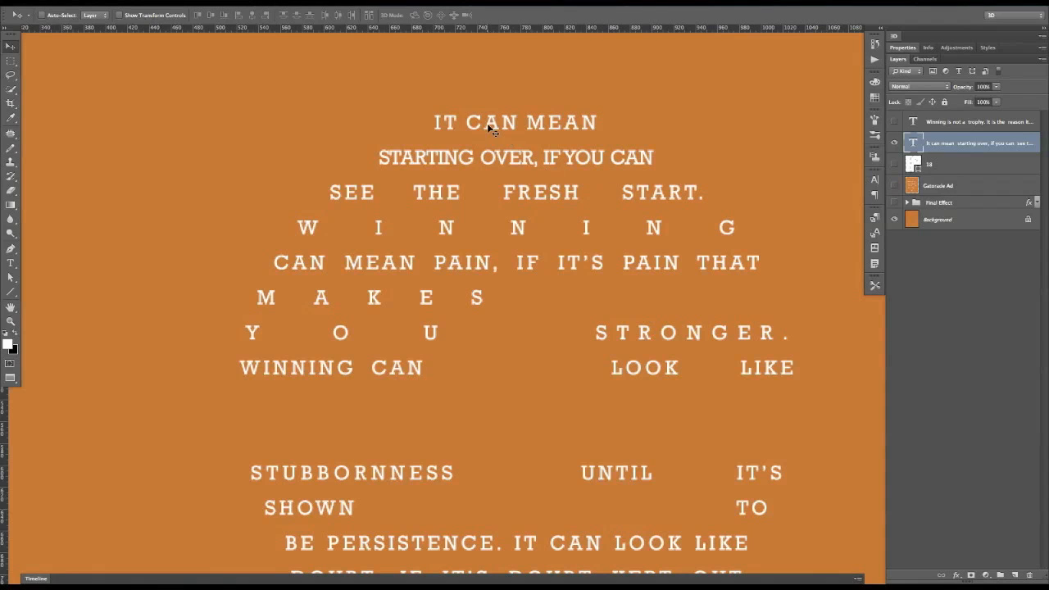
# - Compare the 8's third line with the Gatorade Ad reference by showing it in place of the text, and restore the text
pyautogui.click(893, 186)
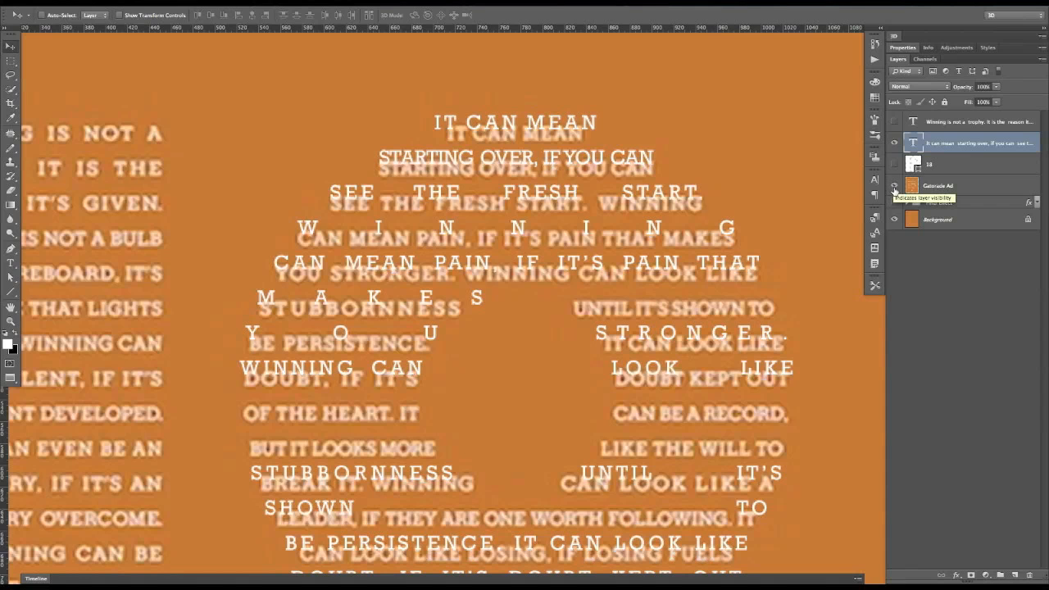
pyautogui.click(893, 143)
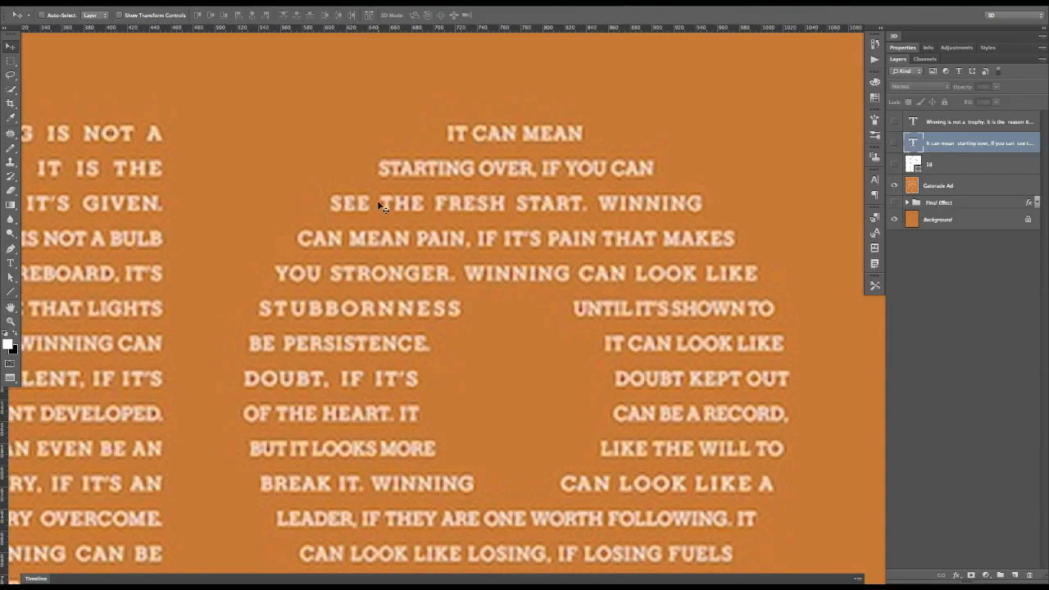
pyautogui.click(893, 144)
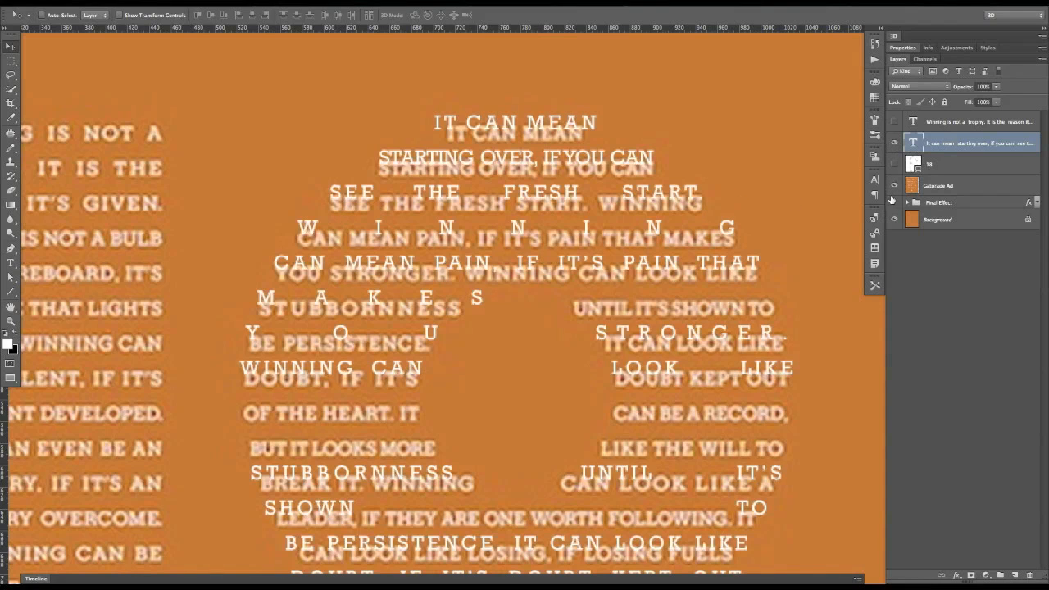
# - Set the tracking of "SEE THE FRESH START. WINNING" to 100 so it fills the 8's third line, and commit the text edit
pyautogui.press('t')
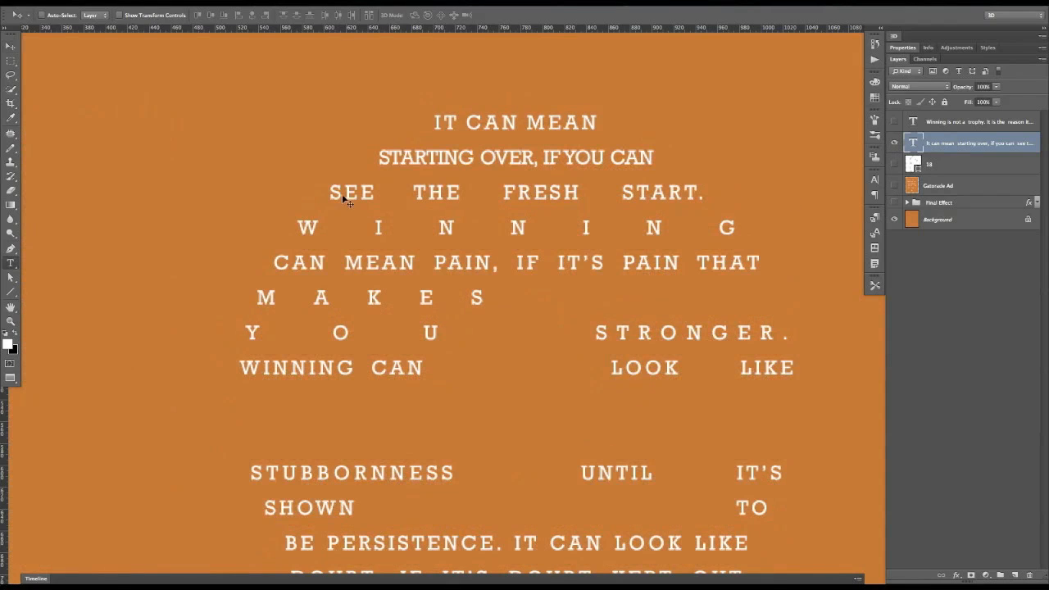
pyautogui.click(744, 229)
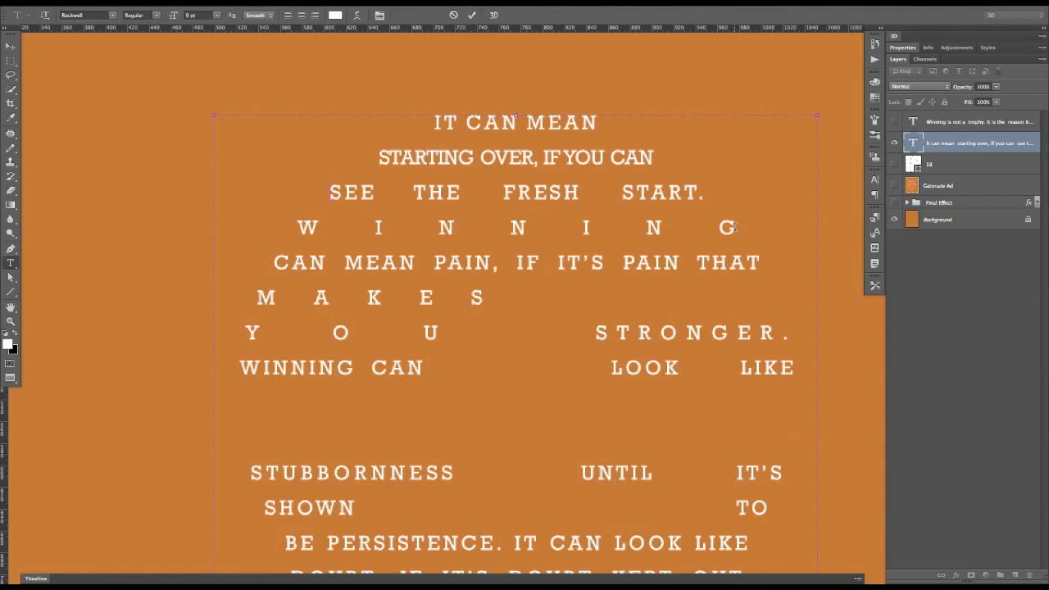
pyautogui.tripleClick(737, 229)
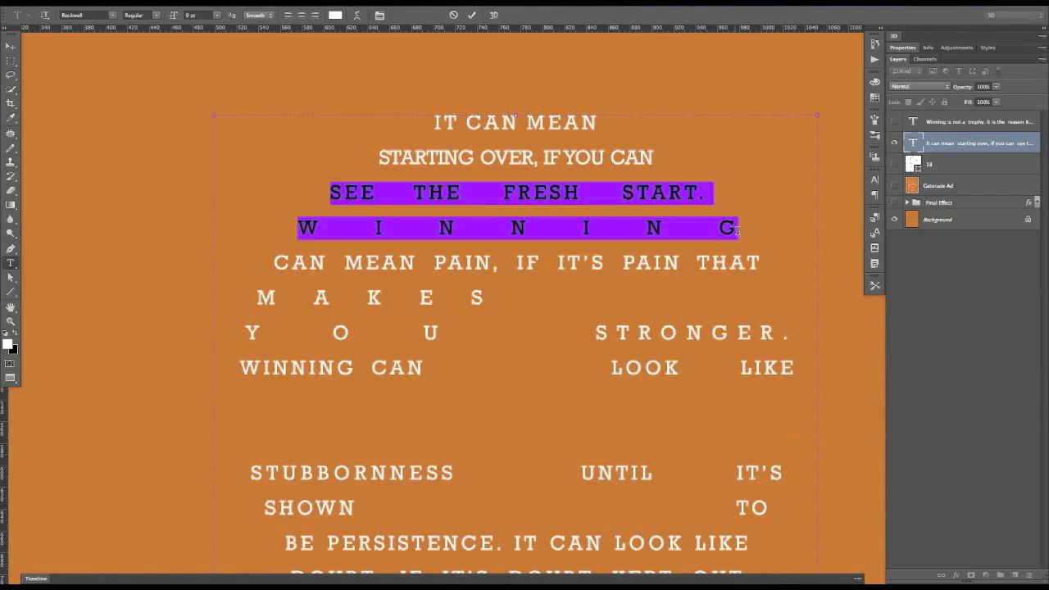
pyautogui.click(875, 178)
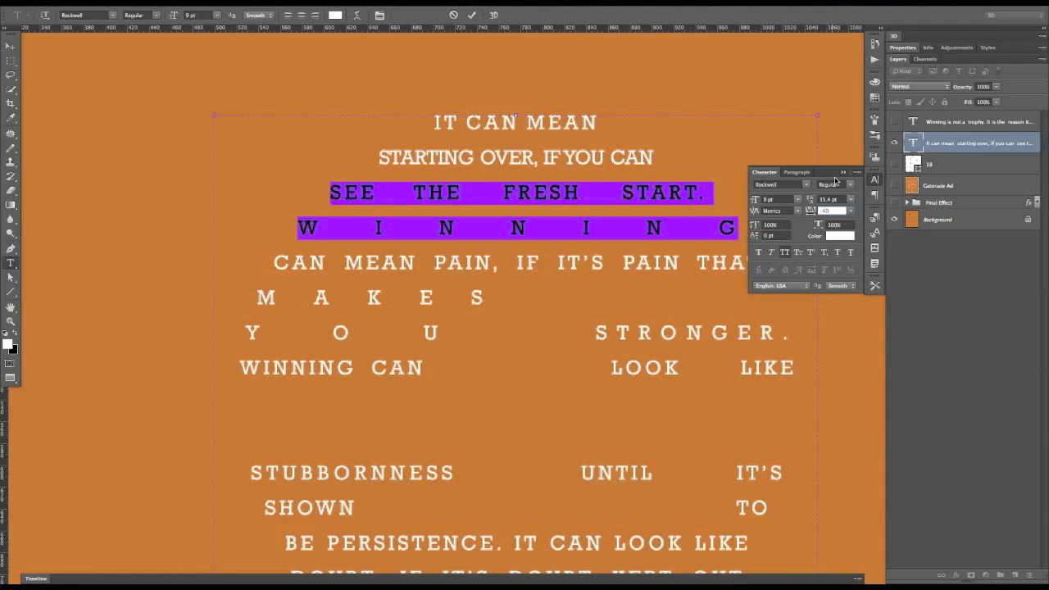
pyautogui.press('Return')
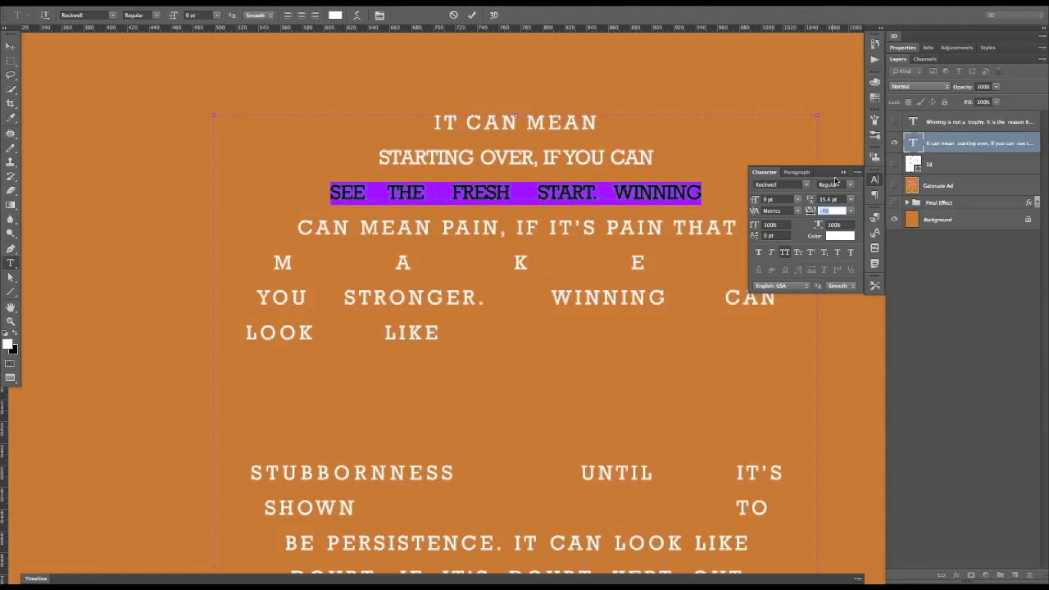
pyautogui.write('-20')
pyautogui.press('Return')
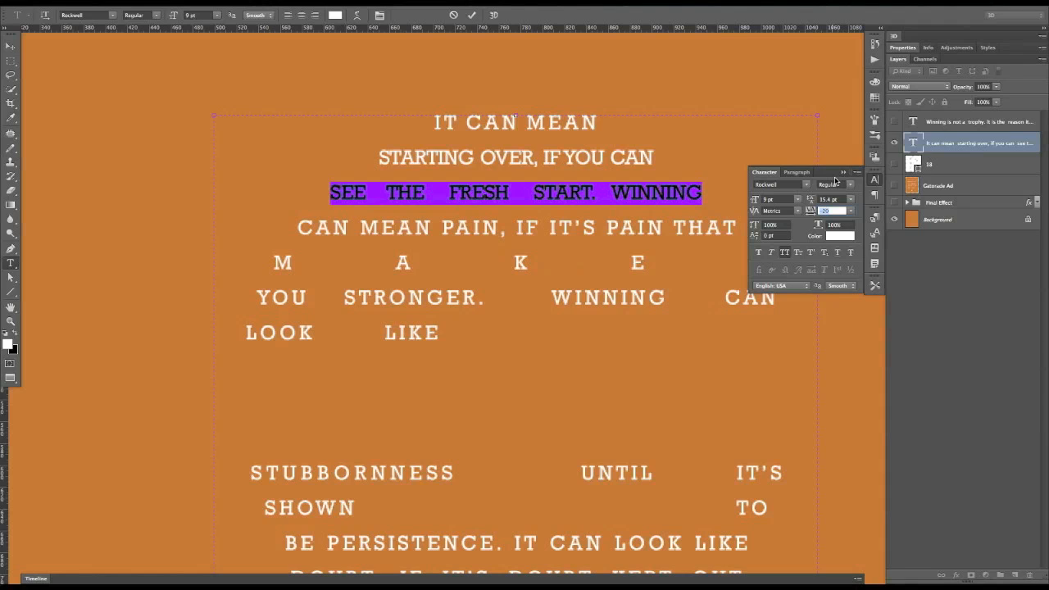
pyautogui.press('Down')
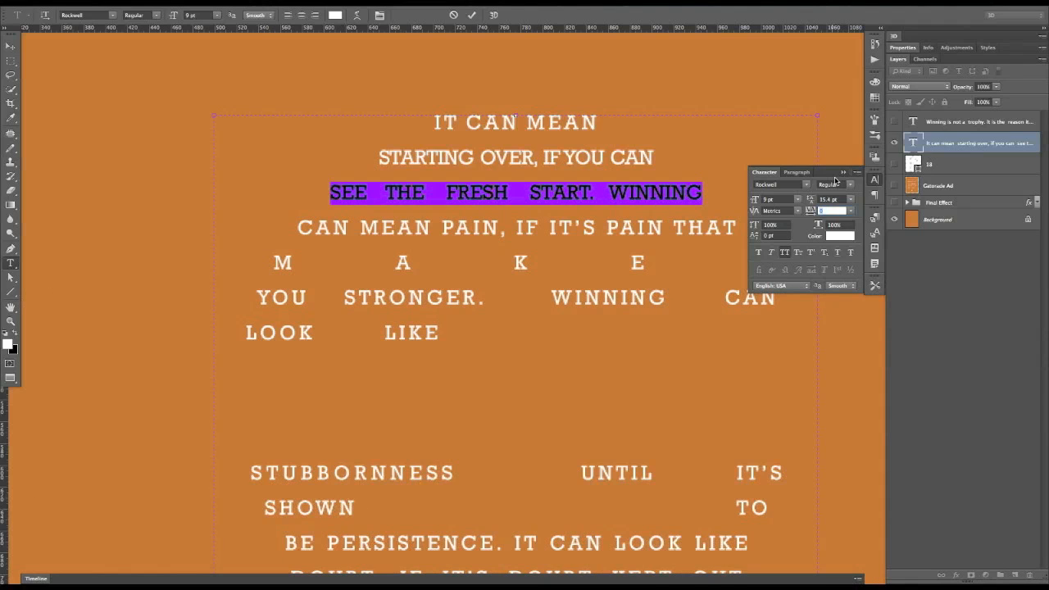
pyautogui.press('Down')
pyautogui.press('Down')
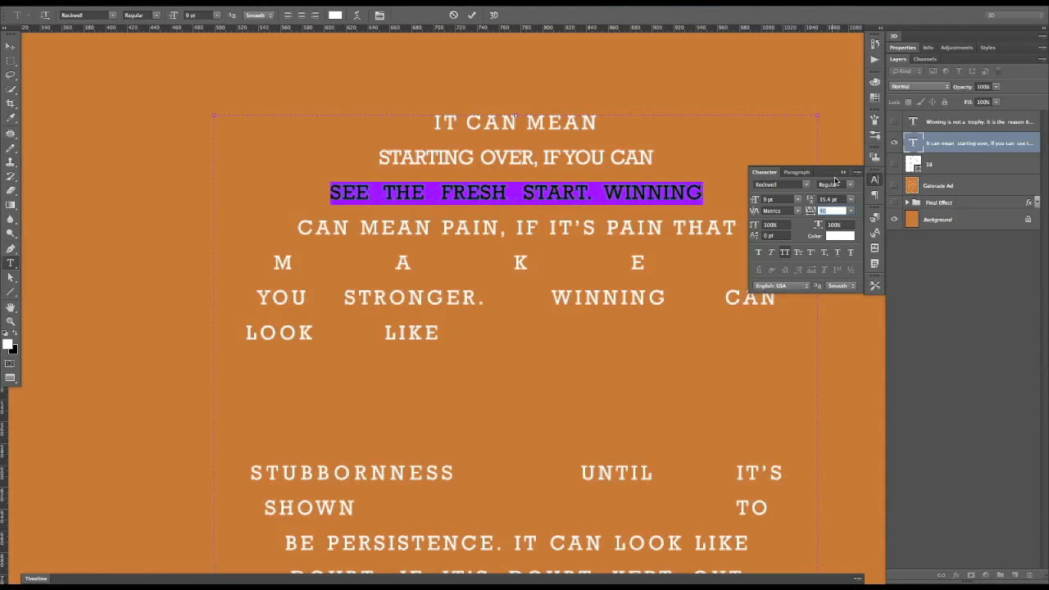
pyautogui.press('Down')
pyautogui.press('Down')
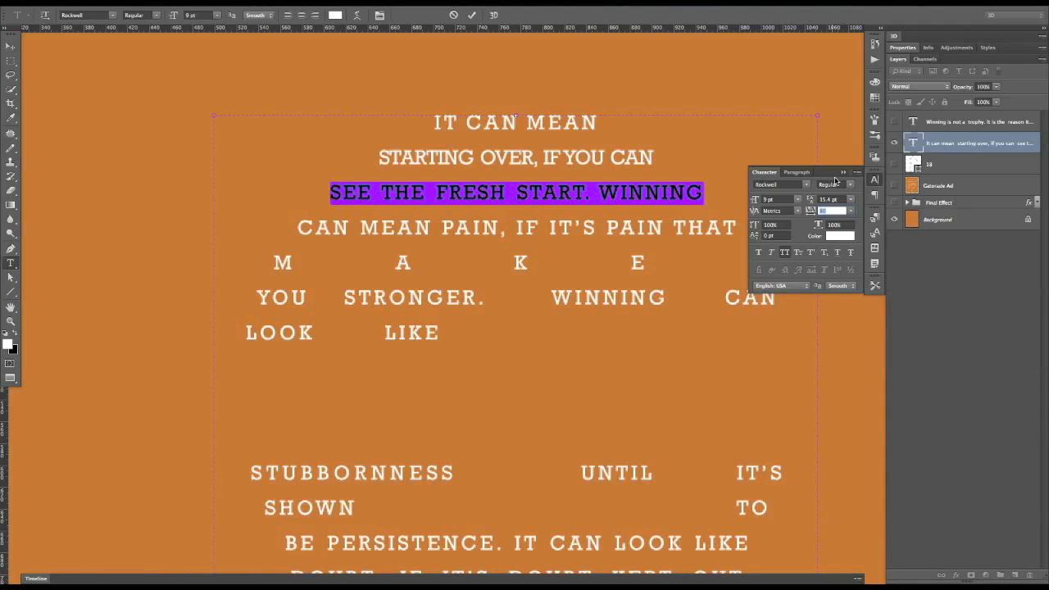
pyautogui.press('Down')
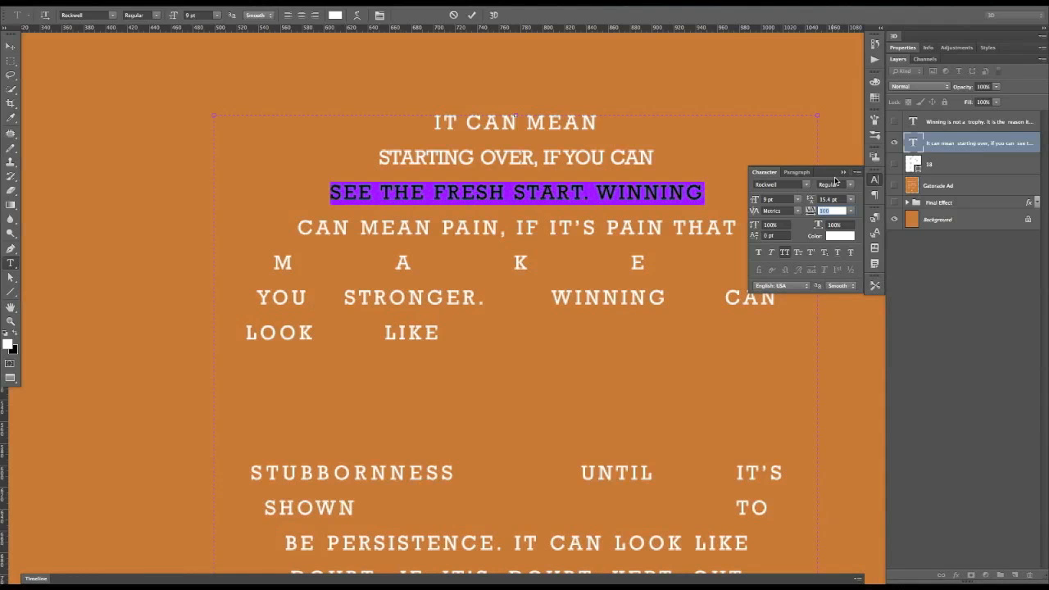
pyautogui.click(11, 46)
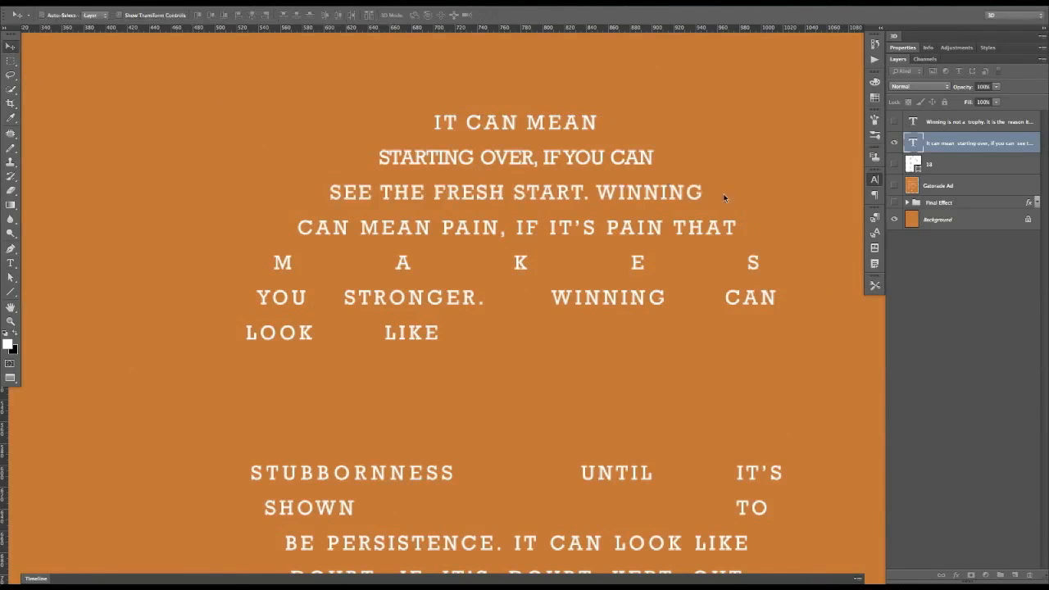
# - Check the wording of the 8's fourth line against the Gatorade Ad reference, and switch back to the text layer
pyautogui.click(894, 185)
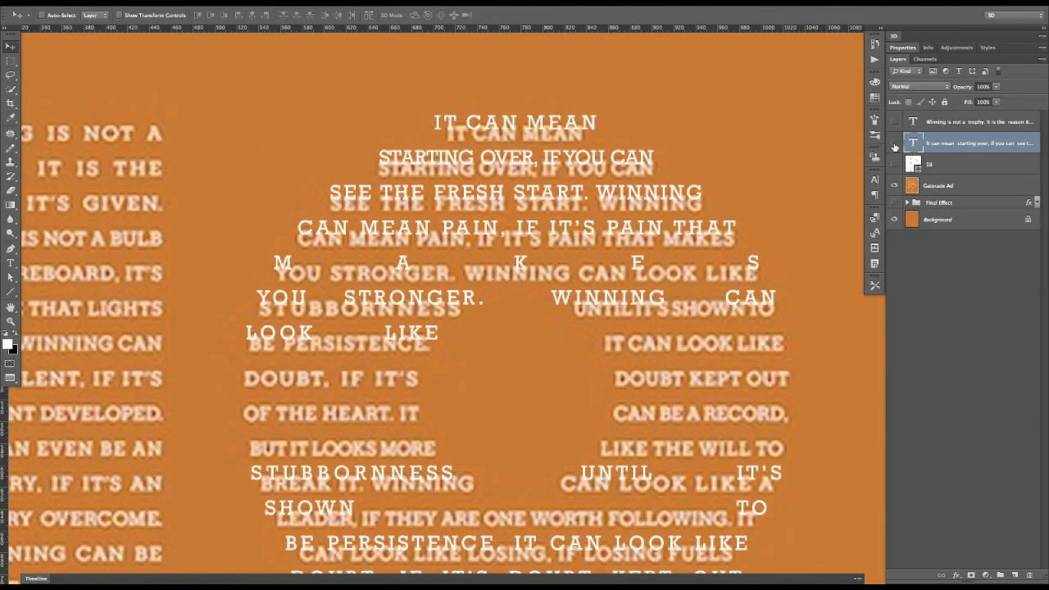
pyautogui.click(893, 145)
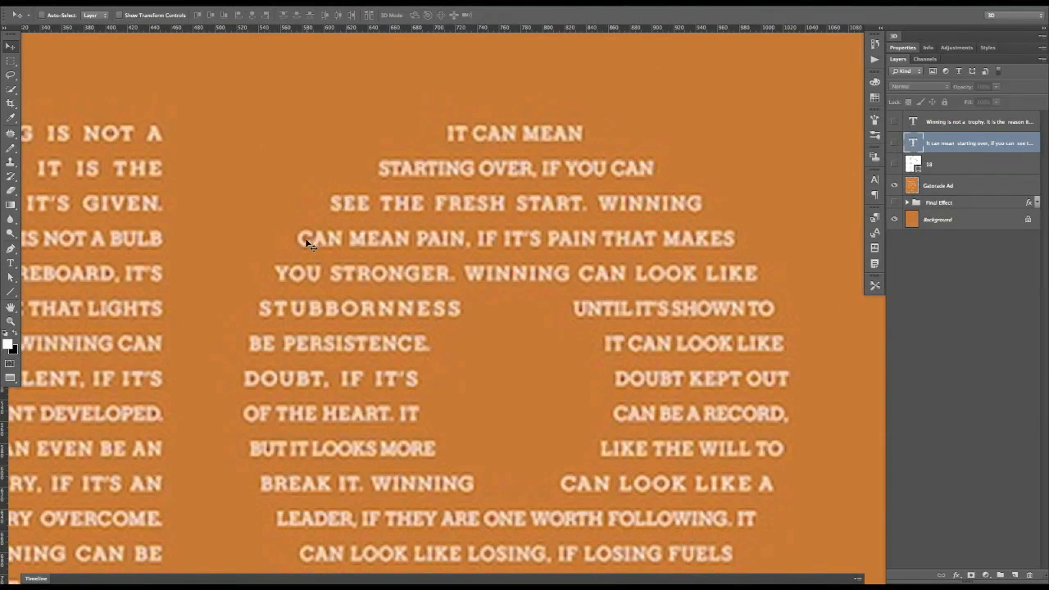
pyautogui.click(894, 186)
pyautogui.click(893, 143)
# - Reduce the tracking of "CAN MEAN PAIN, IF IT'S PAIN THAT MAKES" until it fits on the fourth line, and commit the text edit
pyautogui.press('t')
pyautogui.click(760, 262)
pyautogui.tripleClick(748, 262)
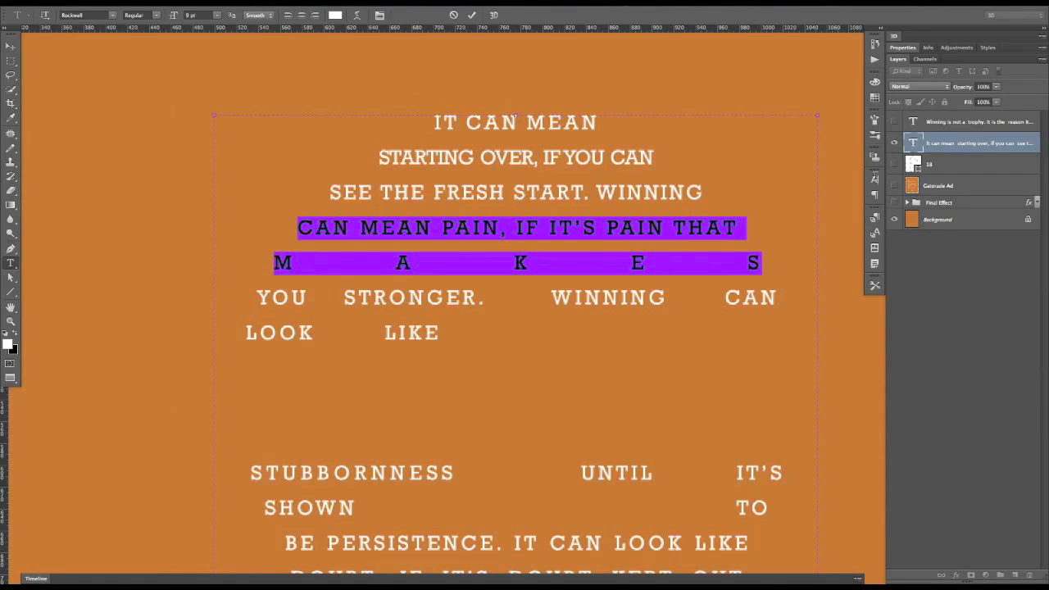
pyautogui.click(874, 180)
pyautogui.click(833, 212)
pyautogui.write('120')
pyautogui.press('Return')
pyautogui.write('80')
pyautogui.press('Return')
pyautogui.write('40')
pyautogui.press('Return')
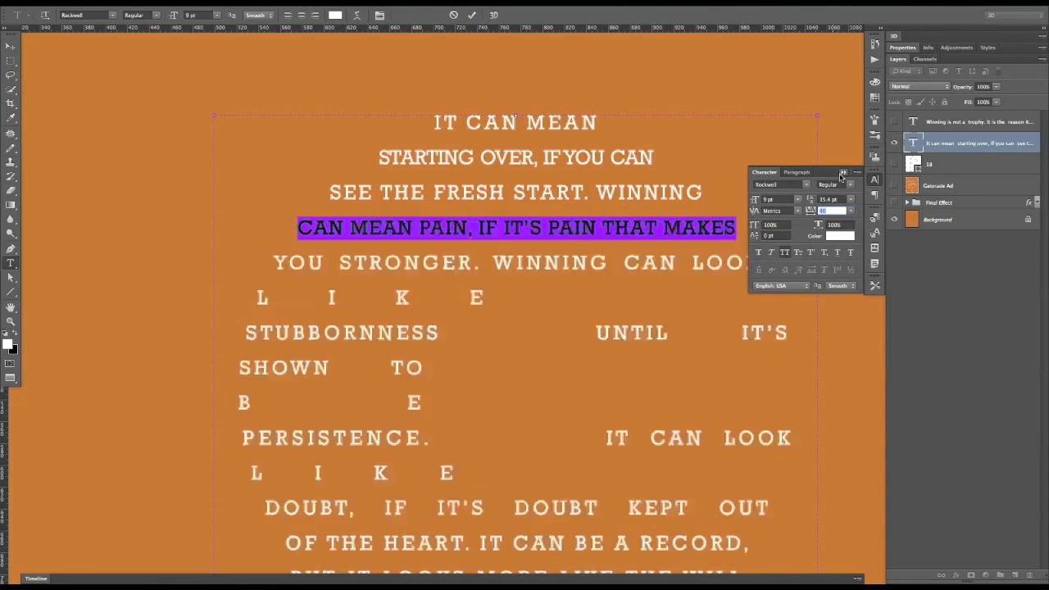
pyautogui.write('50')
pyautogui.press('Return')
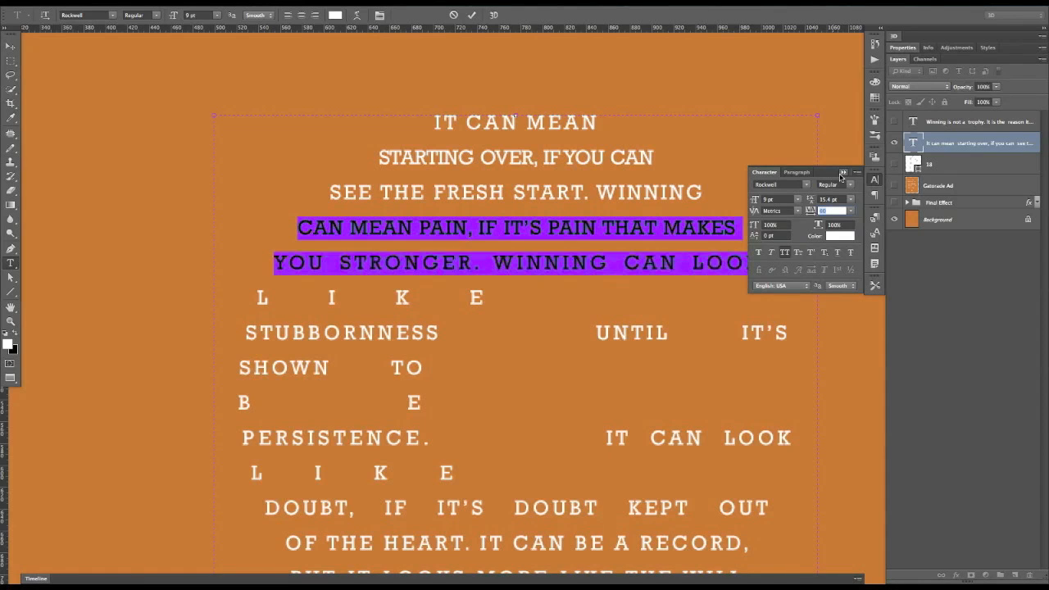
pyautogui.write('40')
pyautogui.press('Return')
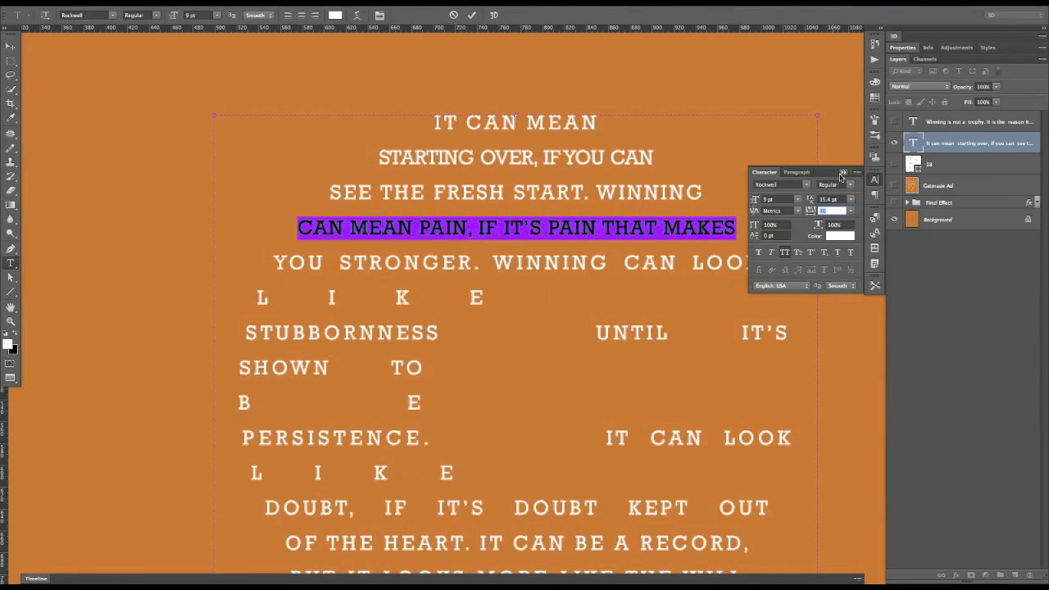
pyautogui.click(10, 47)
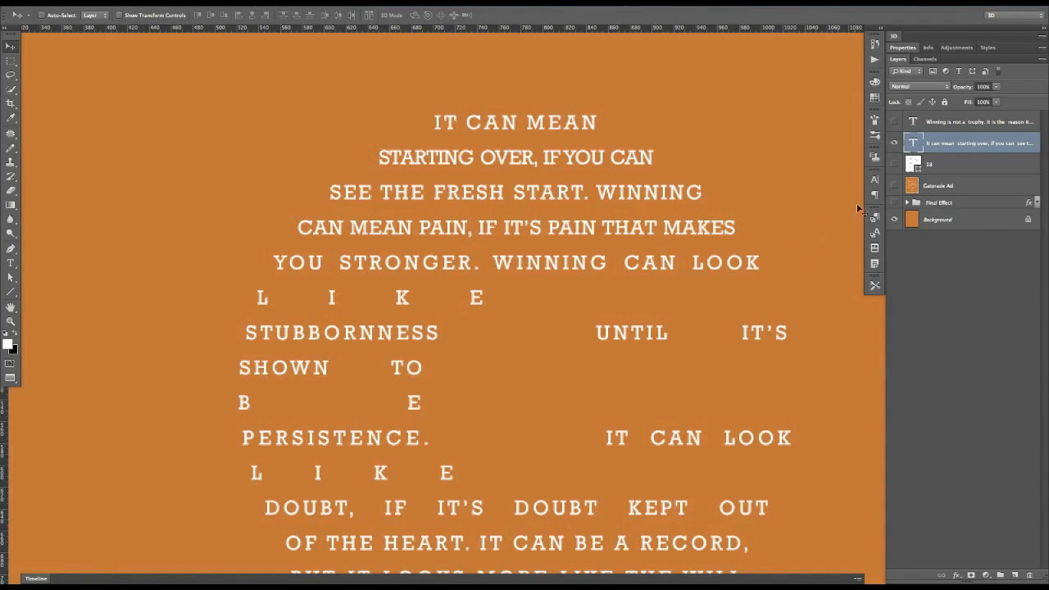
# - Check the 8's fifth and sixth lines against the Gatorade Ad reference, and bring the text layer back
pyautogui.click(894, 188)
pyautogui.click(894, 143)
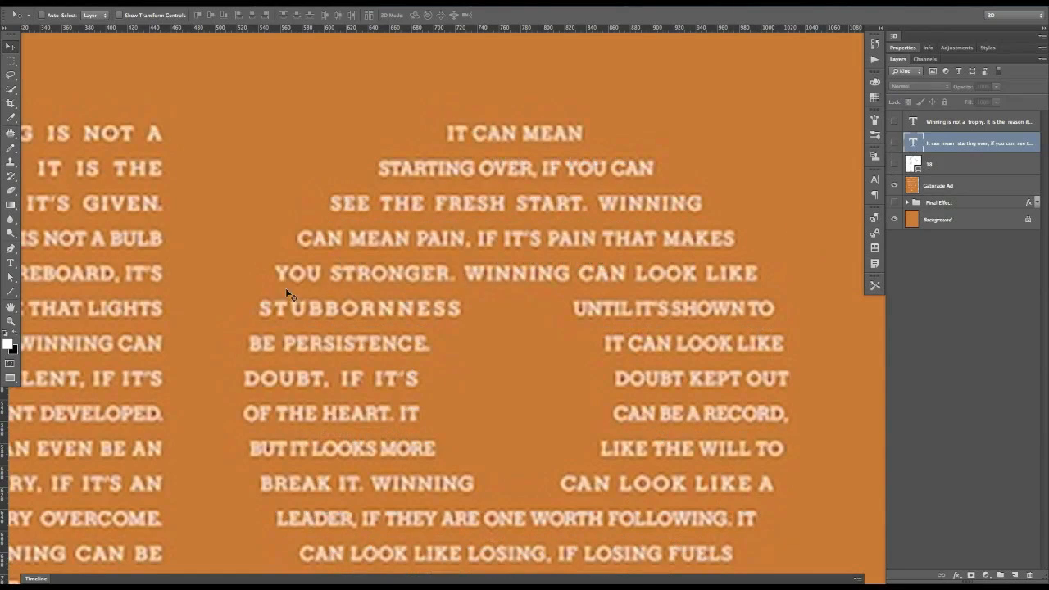
pyautogui.click(894, 144)
pyautogui.click(894, 186)
# - Reduce the tracking of "YOU STRONGER. WINNING CAN LOOK LIKE" so it fits on the 8's fifth line
pyautogui.press('t')
pyautogui.moveTo(284, 266); pyautogui.dragTo(554, 304)
pyautogui.click(874, 180)
pyautogui.click(811, 211)
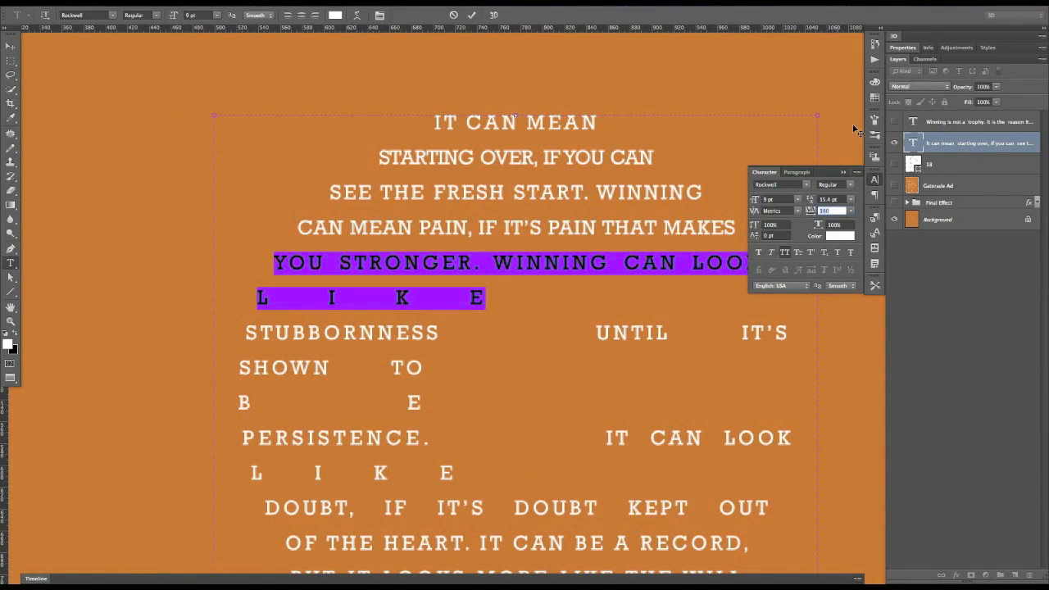
pyautogui.hotkey('shift', 'Down')
pyautogui.hotkey('shift', 'Down')
pyautogui.hotkey('shift', 'Down')
pyautogui.hotkey('shift', 'Down')
# - Tighten the tracking of "UNTIL IT'S SHOWN TO" so it fits to the right of the 8's upper hole on the sixth line
pyautogui.click(553, 296)
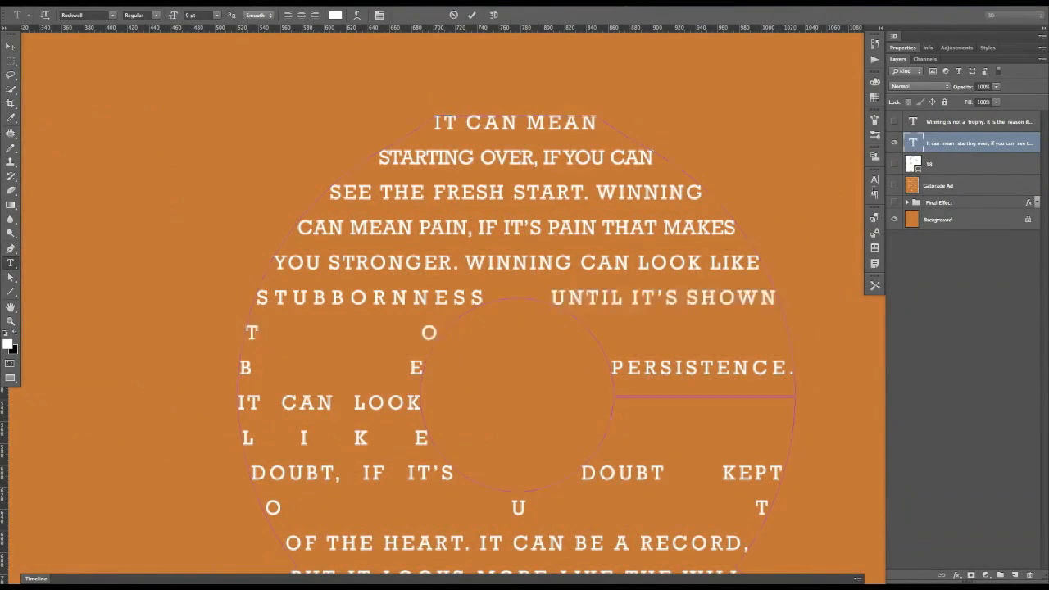
pyautogui.moveTo(552, 297); pyautogui.dragTo(440, 333)
pyautogui.click(874, 180)
pyautogui.click(810, 210)
pyautogui.hotkey('shift', 'Down')
pyautogui.hotkey('shift', 'Down')
pyautogui.hotkey('shift', 'Down')
pyautogui.hotkey('shift', 'Down')
pyautogui.hotkey('shift', 'Down')
pyautogui.hotkey('shift', 'Down')
pyautogui.hotkey('shift', 'Down')
pyautogui.hotkey('shift', 'Down')
pyautogui.hotkey('shift', 'Down')
pyautogui.hotkey('shift', 'Down')
# - Try tightening the tracking of "BE PERSISTENCE." on the 8's seventh line down to -20
pyautogui.moveTo(247, 332); pyautogui.dragTo(789, 334)
pyautogui.click(874, 180)
pyautogui.click(810, 211)
pyautogui.hotkey('shift', 'Down')
pyautogui.hotkey('shift', 'Down')
pyautogui.hotkey('shift', 'Down')
pyautogui.hotkey('shift', 'Down')
pyautogui.hotkey('shift', 'Down')
pyautogui.hotkey('shift', 'Down')
pyautogui.hotkey('shift', 'Down')
pyautogui.hotkey('shift', 'Down')
pyautogui.hotkey('shift', 'Down')
pyautogui.hotkey('shift', 'Down')
pyautogui.hotkey('shift', 'Down')
pyautogui.hotkey('shift', 'Down')
pyautogui.hotkey('shift', 'Down')
pyautogui.hotkey('shift', 'Down')
pyautogui.hotkey('shift', 'Down')
pyautogui.hotkey('shift', 'Down')
pyautogui.hotkey('shift', 'Down')
pyautogui.hotkey('shift', 'Up')
pyautogui.hotkey('shift', 'Up')
pyautogui.hotkey('shift', 'Up')
pyautogui.hotkey('shift', 'Down')
pyautogui.hotkey('shift', 'Down')
pyautogui.hotkey('shift', 'Down')
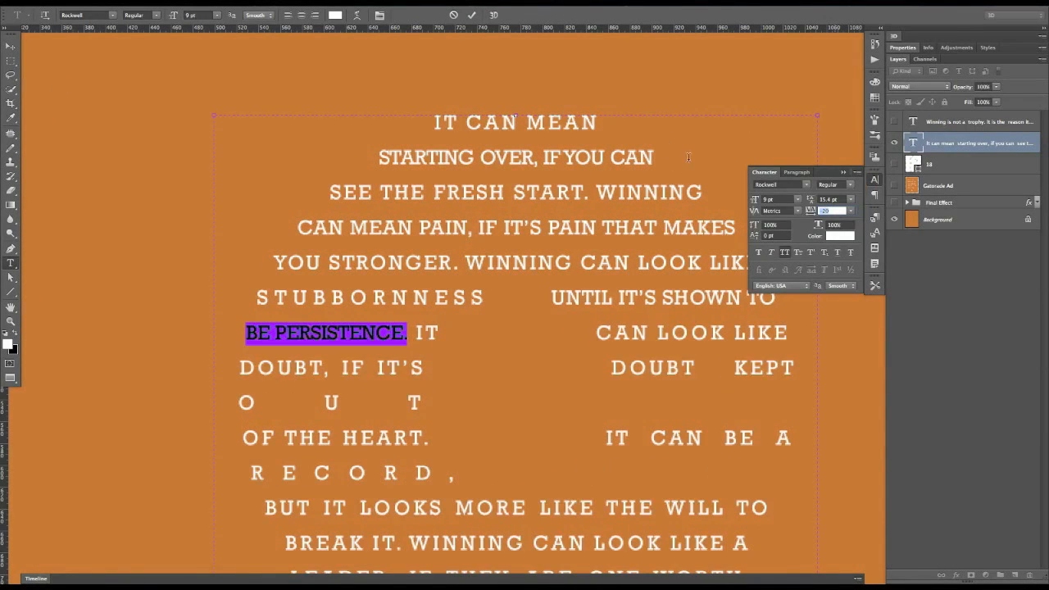
# - Check the Gatorade Ad reference and widen the tracking of "BE PERSISTENCE." so it alone fills the seventh line's left part
pyautogui.click(894, 186)
pyautogui.click(894, 187)
pyautogui.click(409, 333)
pyautogui.moveTo(407, 333); pyautogui.dragTo(246, 333)
pyautogui.click(874, 180)
pyautogui.click(830, 210)
pyautogui.hotkey('shift', 'Up')
pyautogui.hotkey('shift', 'Up')
pyautogui.hotkey('shift', 'Up')
pyautogui.hotkey('shift', 'Up')
pyautogui.hotkey('shift', 'Up')
pyautogui.hotkey('shift', 'Up')
pyautogui.hotkey('shift', 'Up')
pyautogui.hotkey('shift', 'Up')
pyautogui.hotkey('shift', 'Up')
pyautogui.hotkey('shift', 'Up')
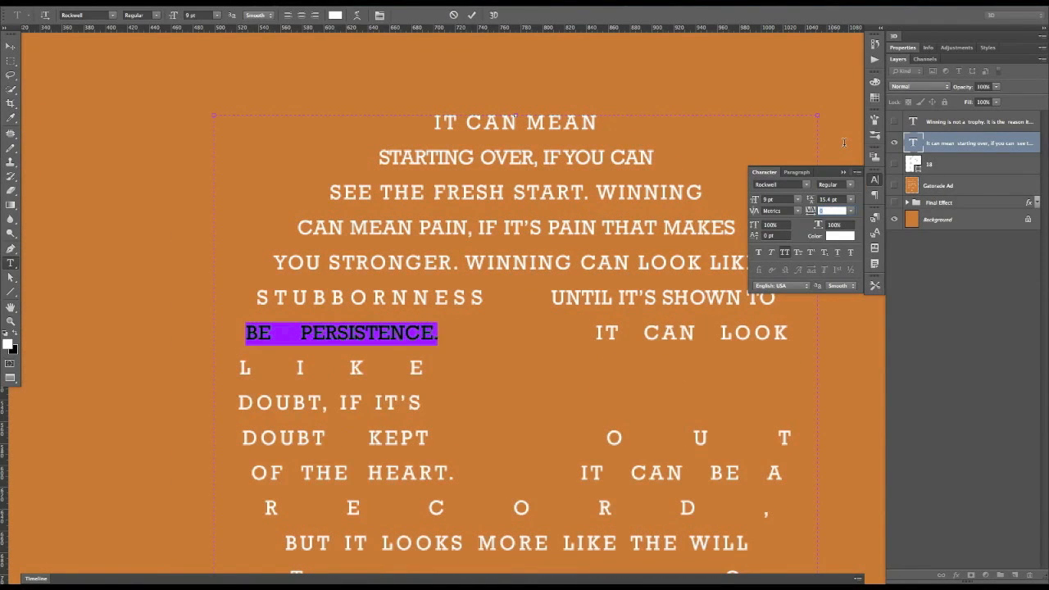
pyautogui.hotkey('shift', 'Up')
pyautogui.hotkey('shift', 'Down')
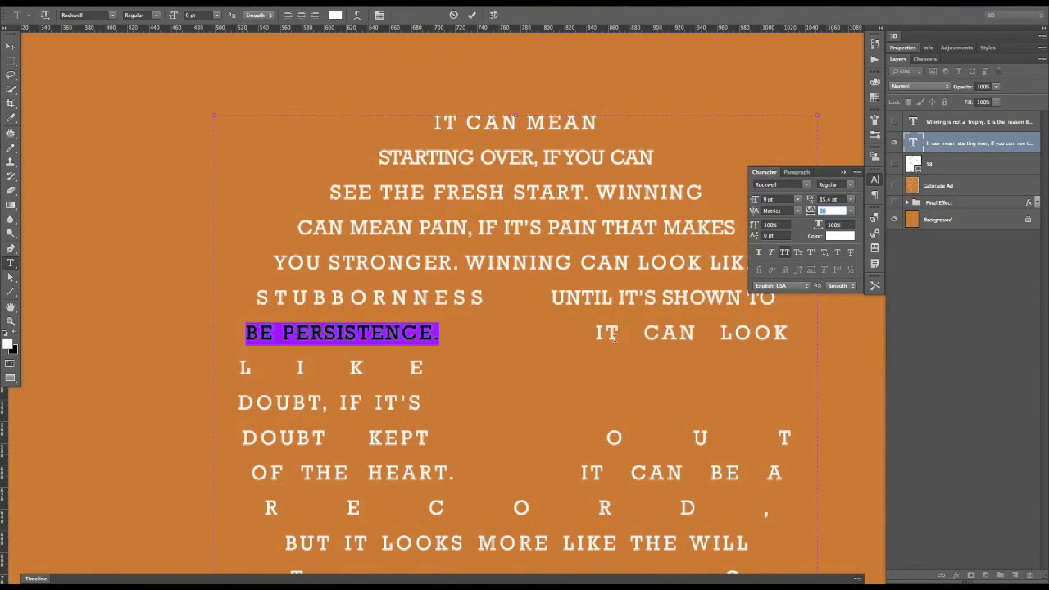
# - Reduce the tracking of "IT CAN LOOK LIKE" so it fits to the right of the 8's upper hole on the seventh line
pyautogui.moveTo(596, 334); pyautogui.dragTo(426, 367)
pyautogui.click(874, 180)
pyautogui.click(829, 210)
pyautogui.hotkey('shift', 'Down')
pyautogui.hotkey('shift', 'Down')
pyautogui.hotkey('shift', 'Down')
pyautogui.hotkey('shift', 'Down')
pyautogui.hotkey('shift', 'Down')
pyautogui.hotkey('shift', 'Down')
pyautogui.hotkey('shift', 'Down')
pyautogui.hotkey('shift', 'Down')
pyautogui.hotkey('shift', 'Down')
pyautogui.hotkey('shift', 'Down')
pyautogui.hotkey('shift', 'Down')
pyautogui.hotkey('shift', 'Down')
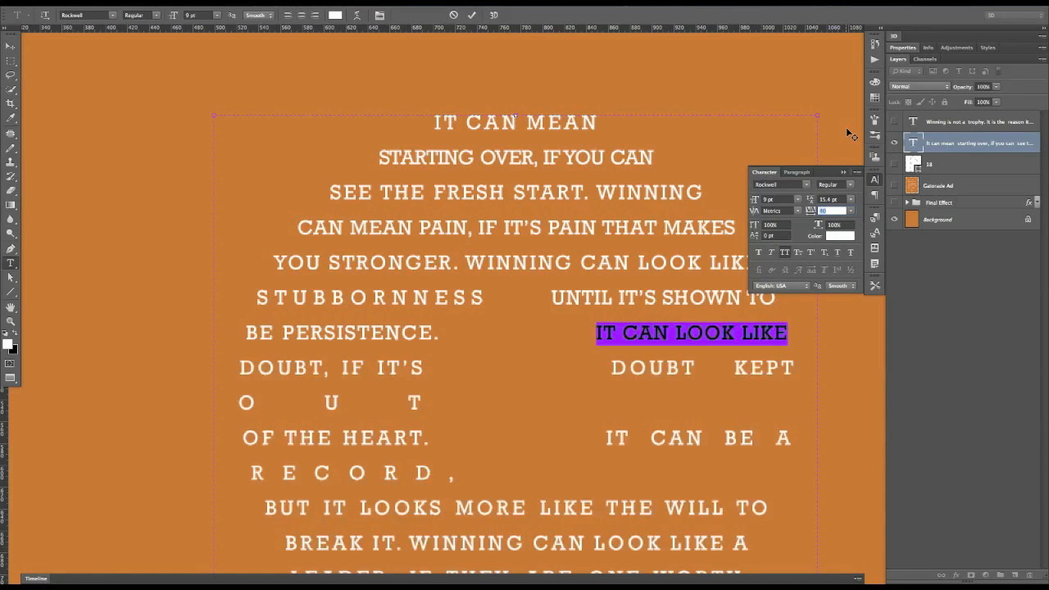
# - Adjust the tracking of "DOUBT KEPT OUT" so it fits to the right of the 8's upper hole on the eighth line
pyautogui.moveTo(605, 372); pyautogui.dragTo(426, 400)
pyautogui.click(875, 181)
pyautogui.click(829, 210)
pyautogui.hotkey('shift', 'Up')
pyautogui.hotkey('shift', 'Up')
pyautogui.hotkey('shift', 'Up')
pyautogui.hotkey('shift', 'Up')
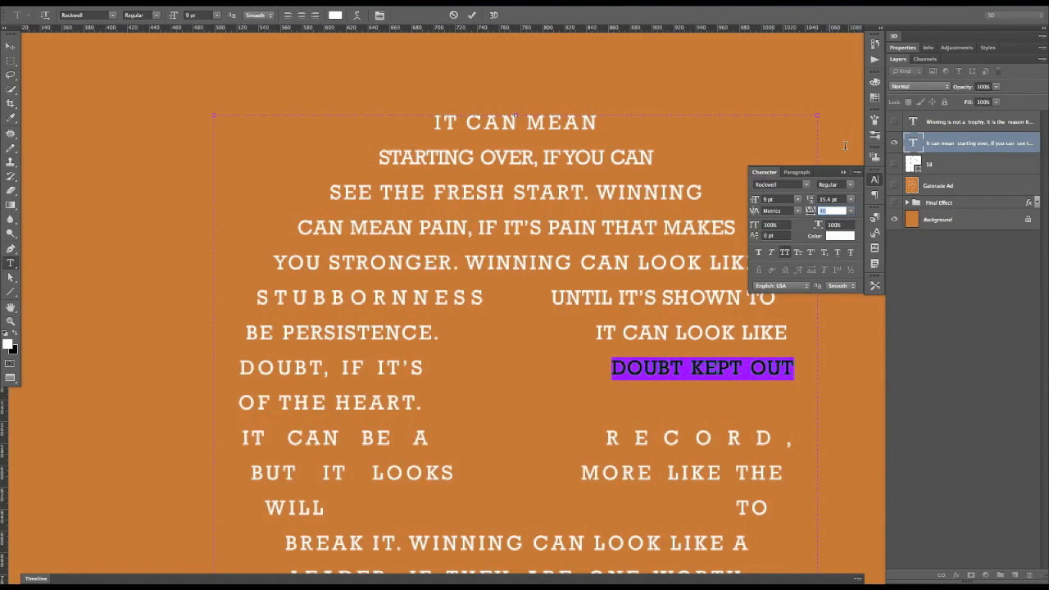
pyautogui.click(242, 437)
pyautogui.press('BackSpace')
pyautogui.hotkey('ctrl', 'z')
# - Commit the text edit and nudge up the path segment joining the upper hole to the 8's right edge, fitting "IT CAN BE A" beside "OF THE HEART."
pyautogui.click(10, 47)
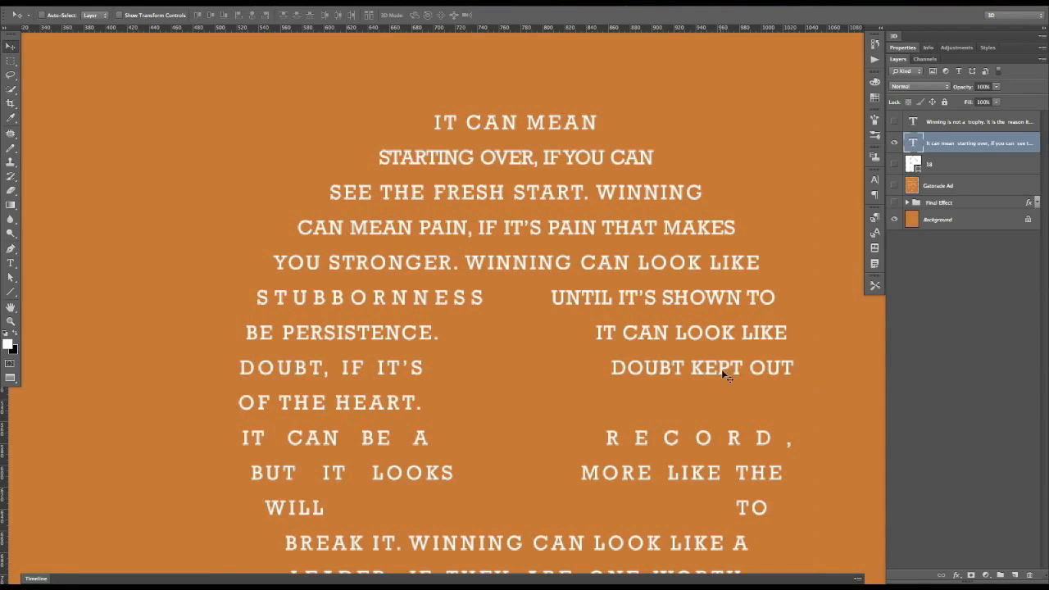
pyautogui.press('t')
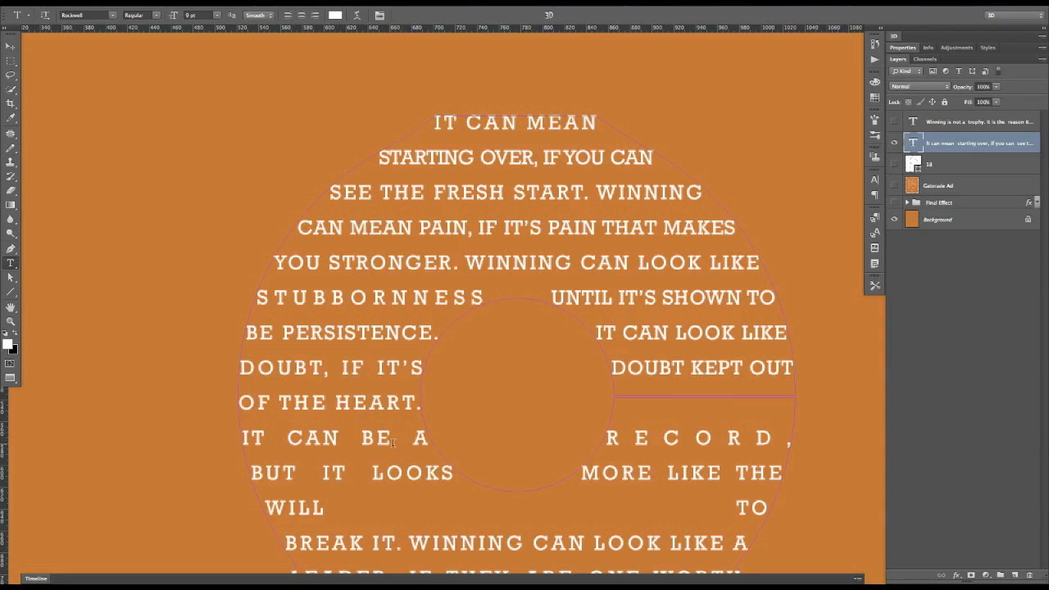
pyautogui.press('a')
pyautogui.click(615, 397)
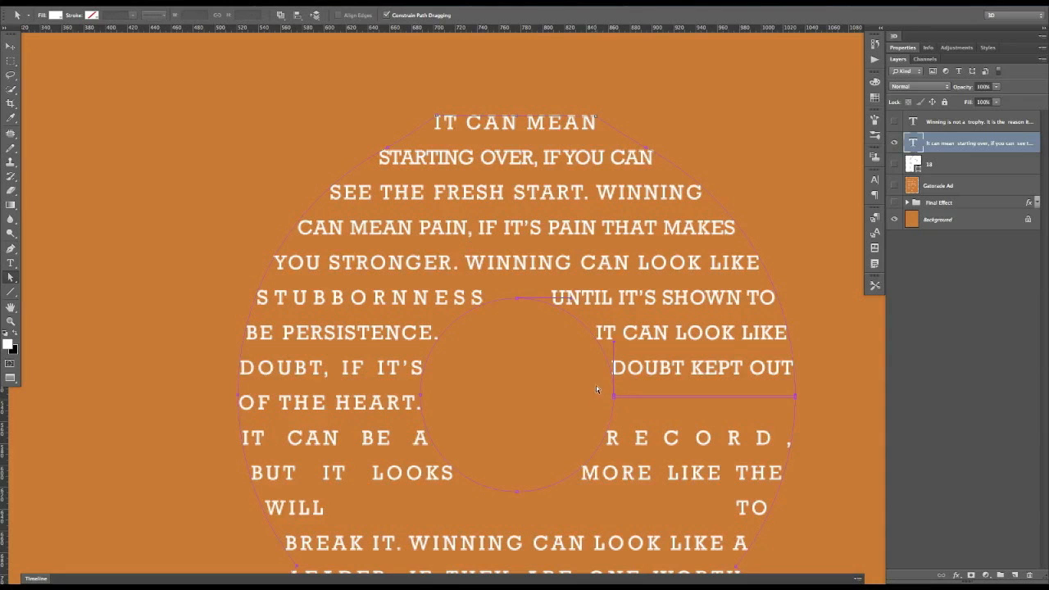
pyautogui.moveTo(692, 408); pyautogui.dragTo(832, 406)
pyautogui.press('Up')
pyautogui.press('Up')
pyautogui.press('Up')
pyautogui.press('Up')
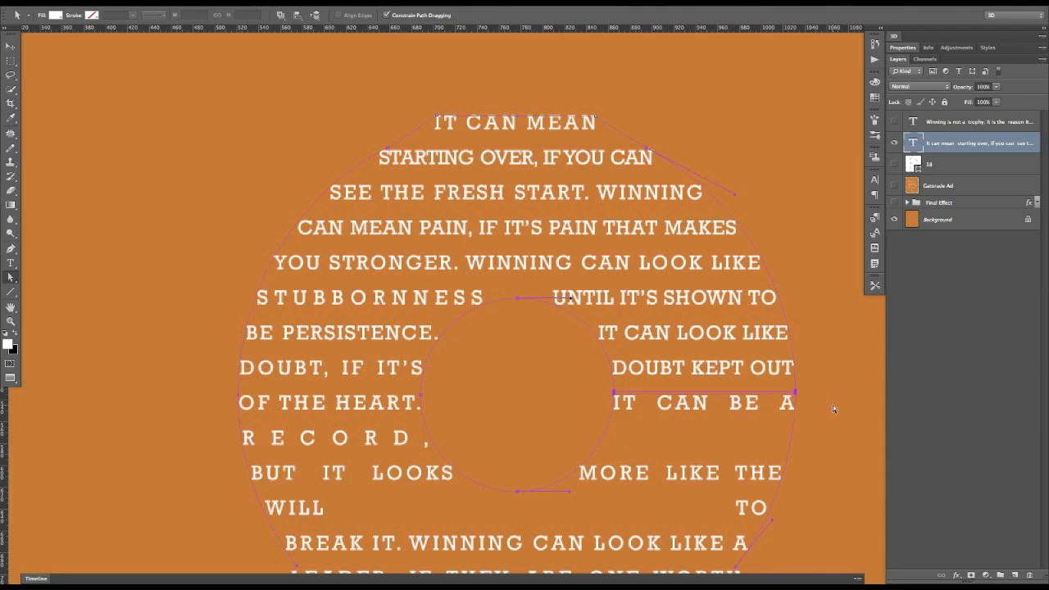
pyautogui.press('Up')
pyautogui.press('Up')
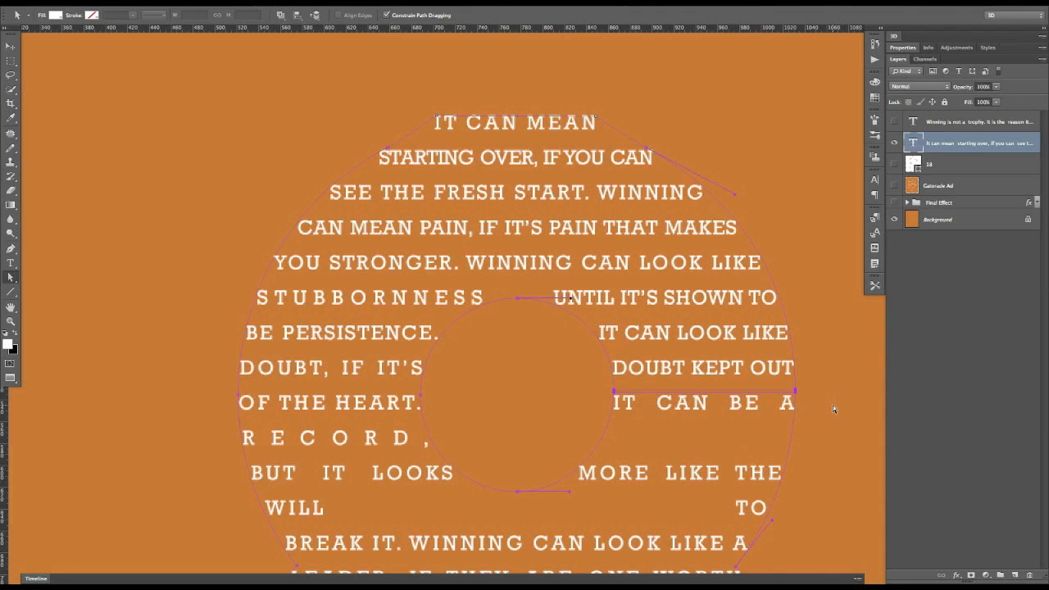
pyautogui.press('Down')
pyautogui.press('Down')
pyautogui.press('Down')
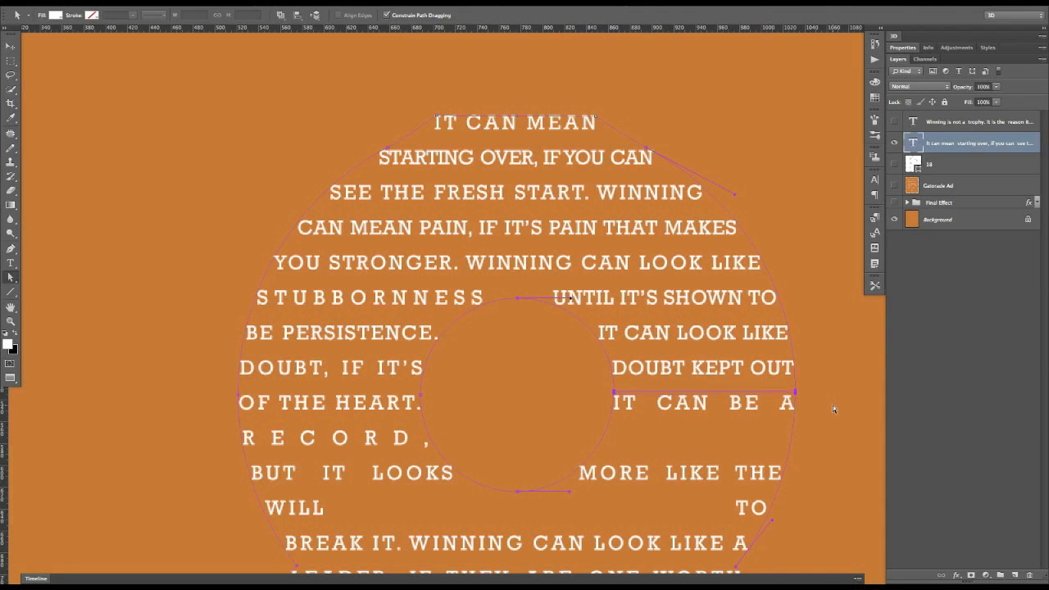
# - Fine-tune the height of the path segment joining the upper hole to the 8's right edge and compare the line breaks with the Gatorade Ad reference
pyautogui.press('Down')
pyautogui.press('Down')
pyautogui.press('Down')
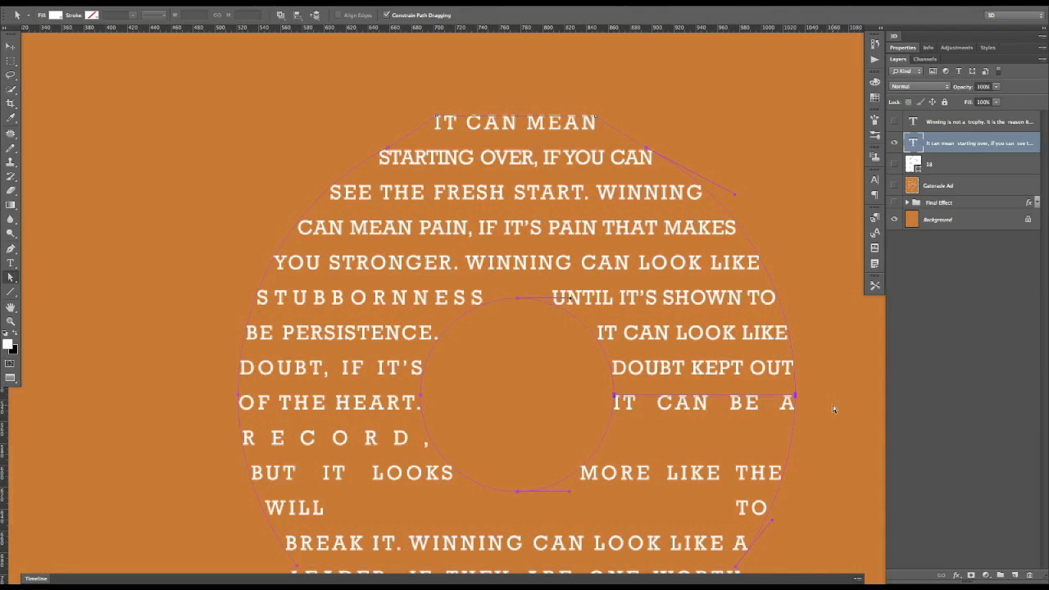
pyautogui.press('Up')
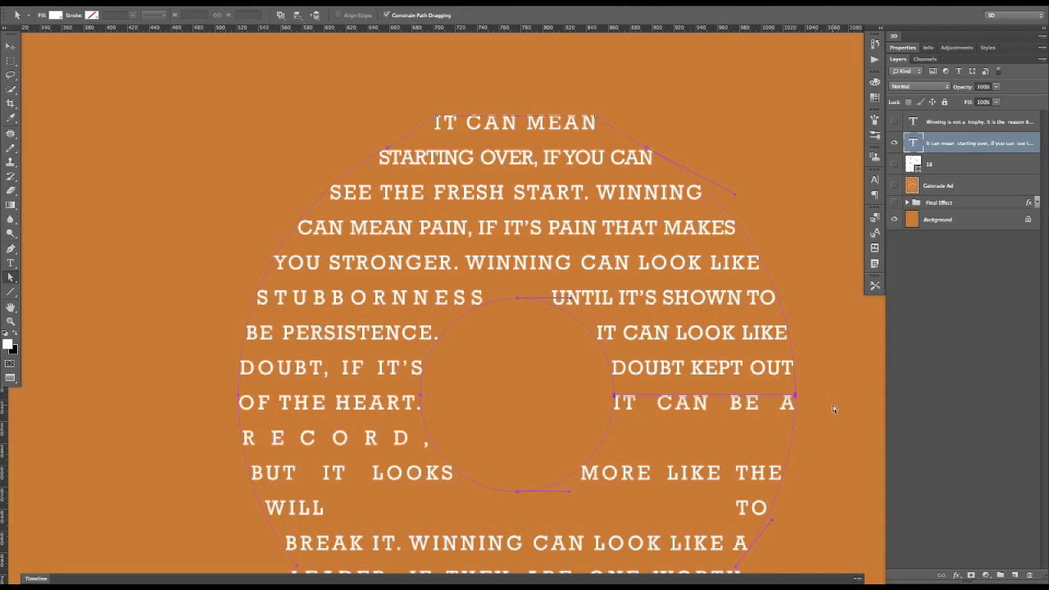
pyautogui.click(894, 186)
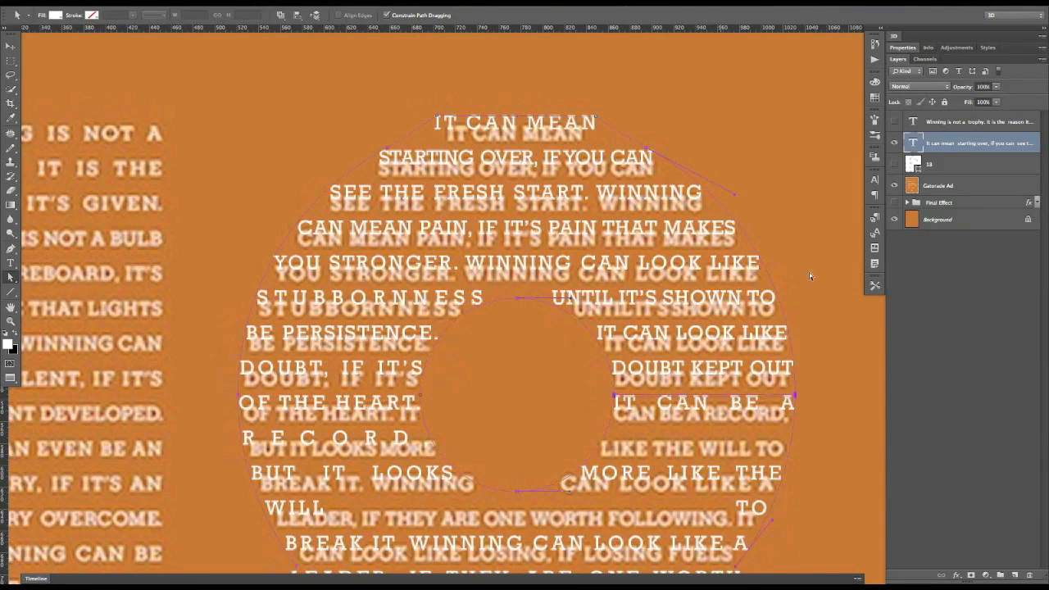
pyautogui.click(894, 186)
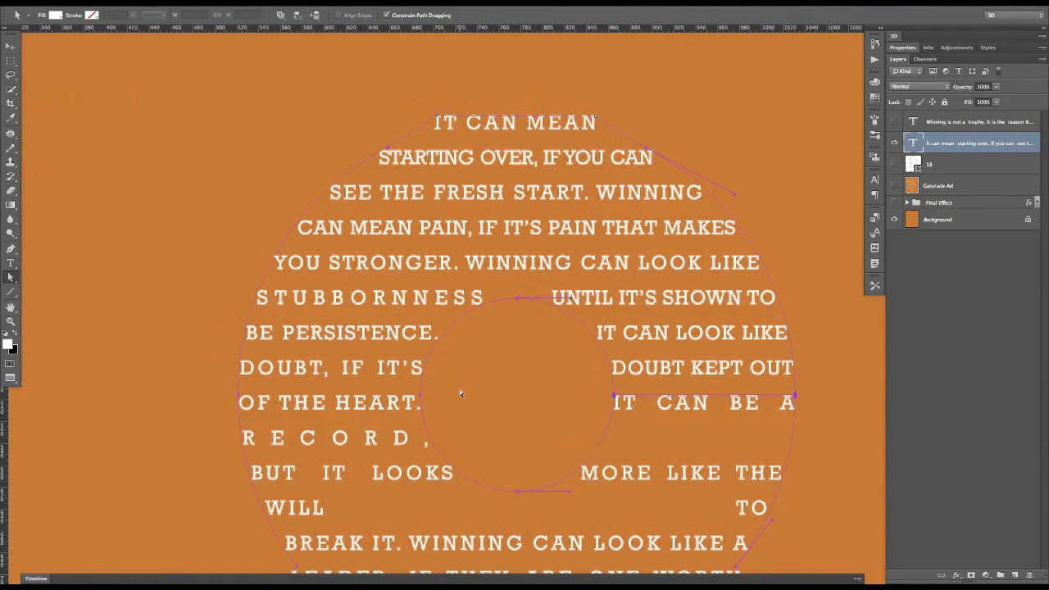
# - Fit "IT" beside "OF THE HEART." on the ninth line's left part of the 8
pyautogui.click(10, 46)
pyautogui.press('t')
pyautogui.click(636, 402)
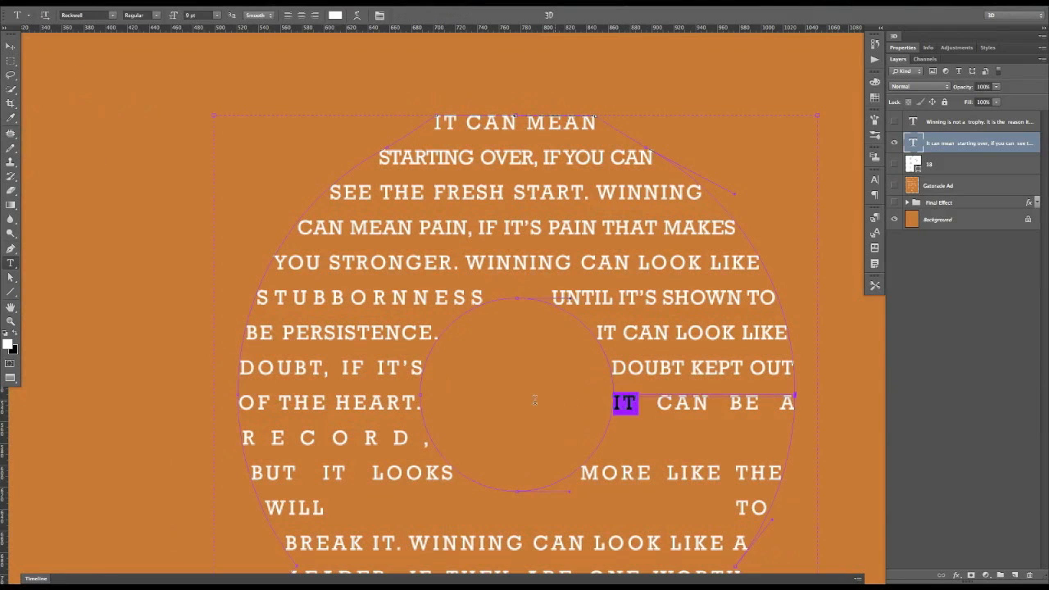
pyautogui.press('Return')
# - Reduce the tracking of "CAN BE A RECORD," so it fits to the right of the 8's upper hole on the ninth line
pyautogui.keyDown('shift'); pyautogui.click(427, 443); pyautogui.keyUp('shift')
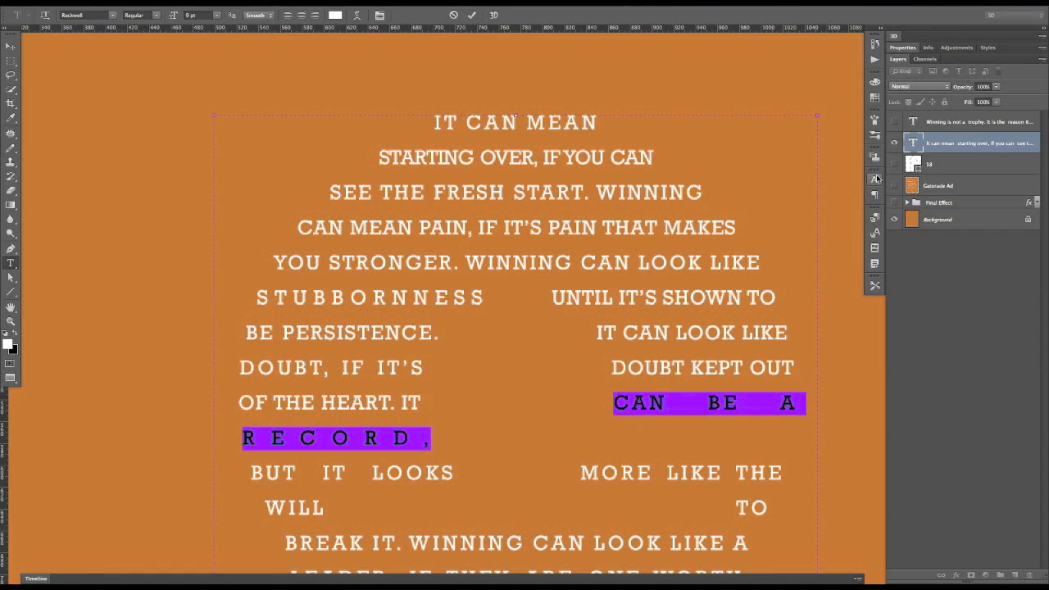
pyautogui.click(876, 182)
pyautogui.click(836, 211)
pyautogui.press('Down')
pyautogui.press('Down')
pyautogui.press('Down')
pyautogui.press('Down')
pyautogui.press('Down')
pyautogui.press('Down')
pyautogui.press('Down')
pyautogui.press('Down')
pyautogui.press('Down')
pyautogui.press('Down')
pyautogui.press('Down')
pyautogui.press('Down')
pyautogui.press('Down')
pyautogui.press('Down')
pyautogui.press('Down')
pyautogui.press('Down')
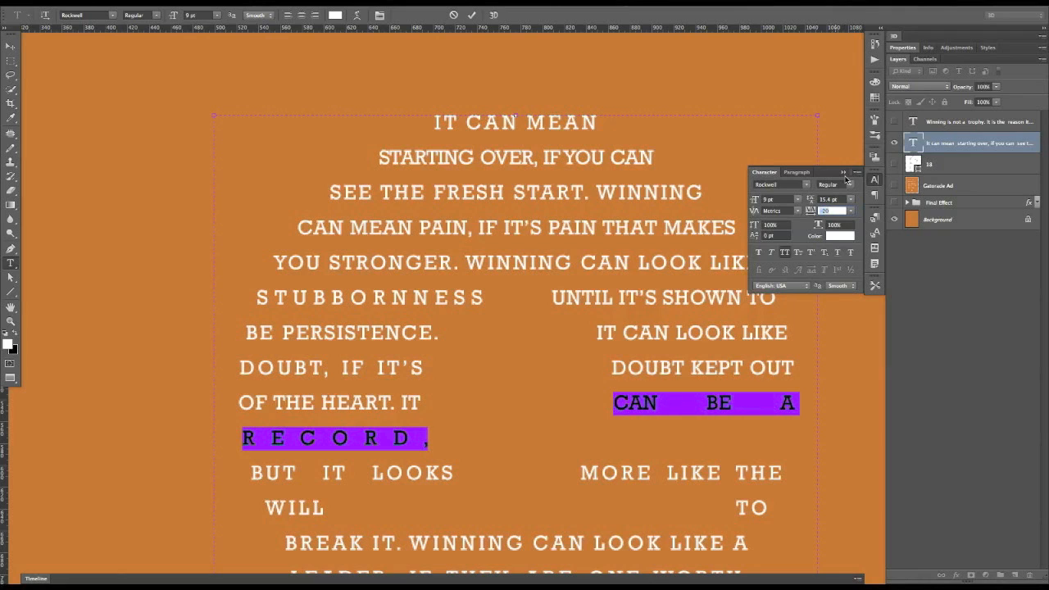
pyautogui.press('Down')
pyautogui.press('Down')
pyautogui.press('Down')
pyautogui.press('Down')
pyautogui.press('Down')
pyautogui.press('Down')
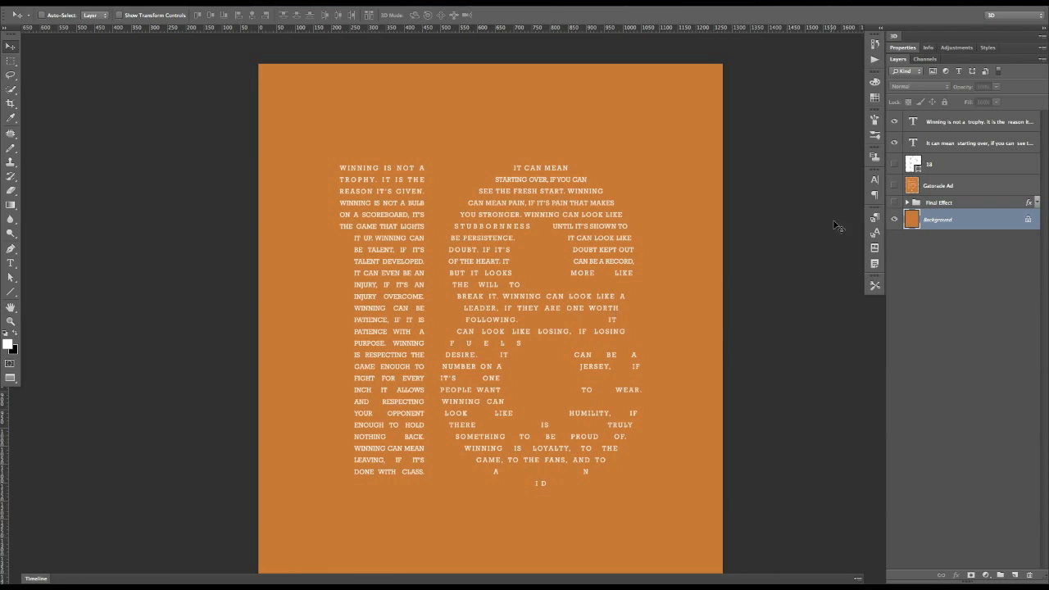
# - Hide the two text layers and show the Final Effect group to present the finished poster
pyautogui.moveTo(893, 124); pyautogui.dragTo(895, 204)
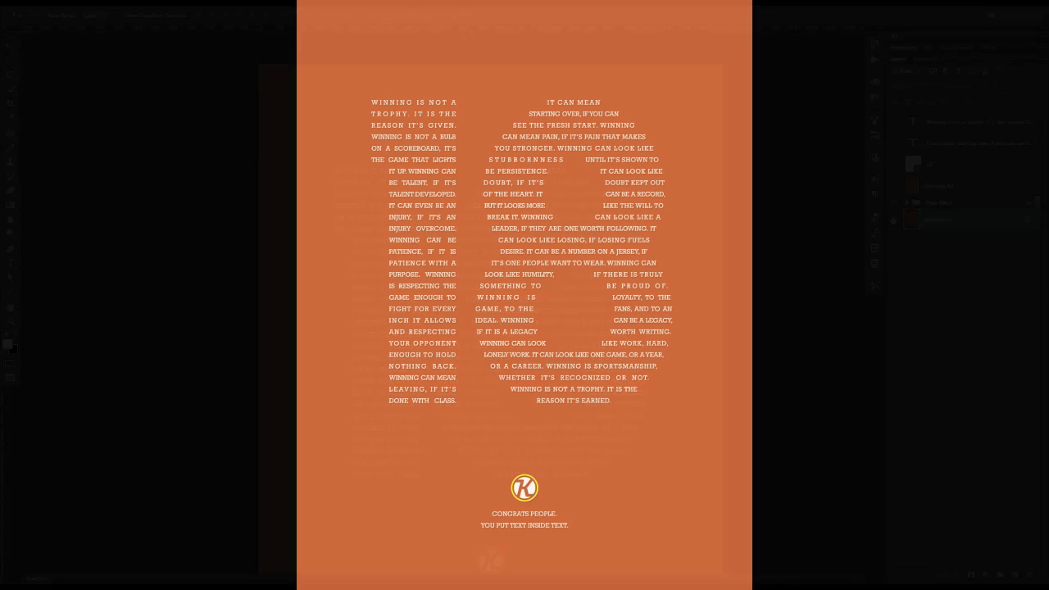